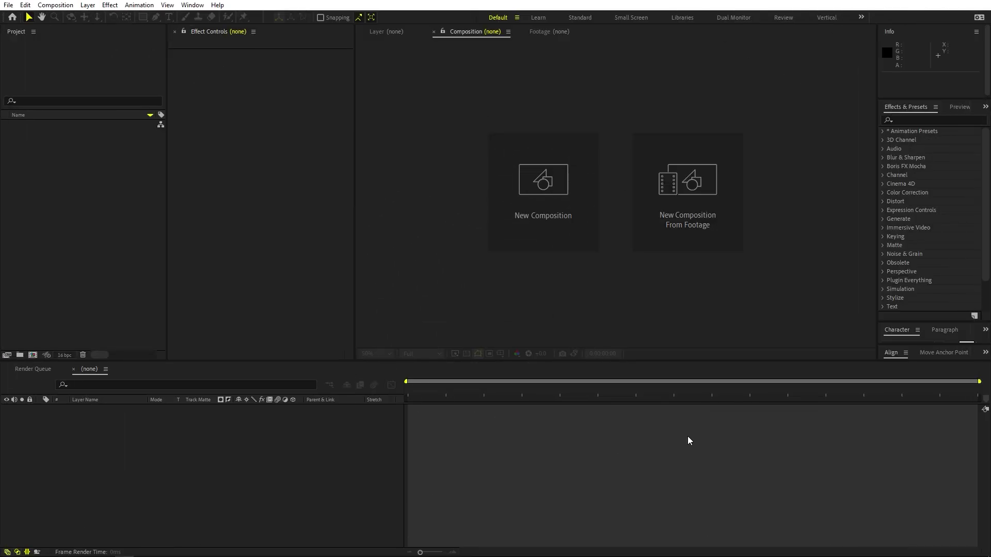
Create a 1920x1080 composition named Main at 30 fps with a duration of 40 seconds.
click(55, 4)
click(70, 15)
text(Main)
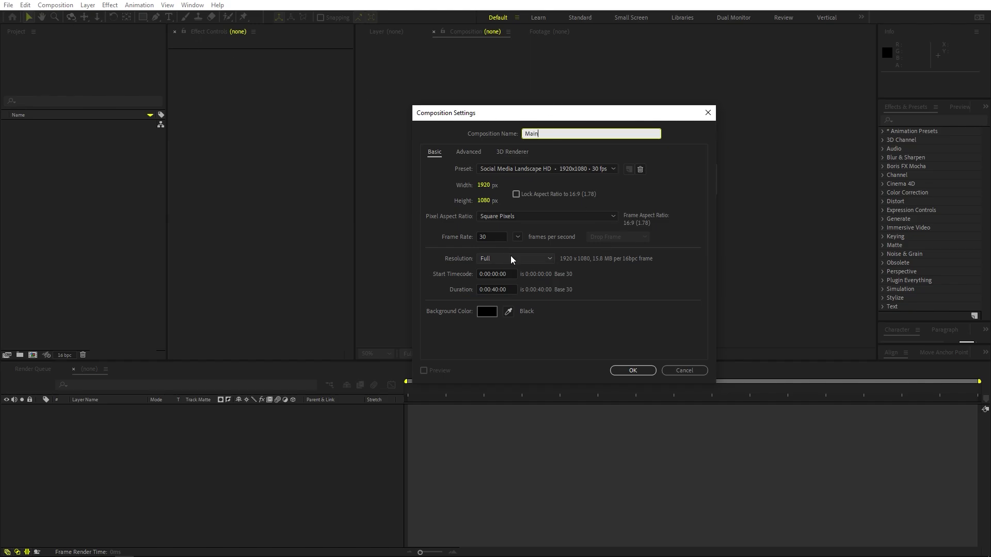
click(626, 369)
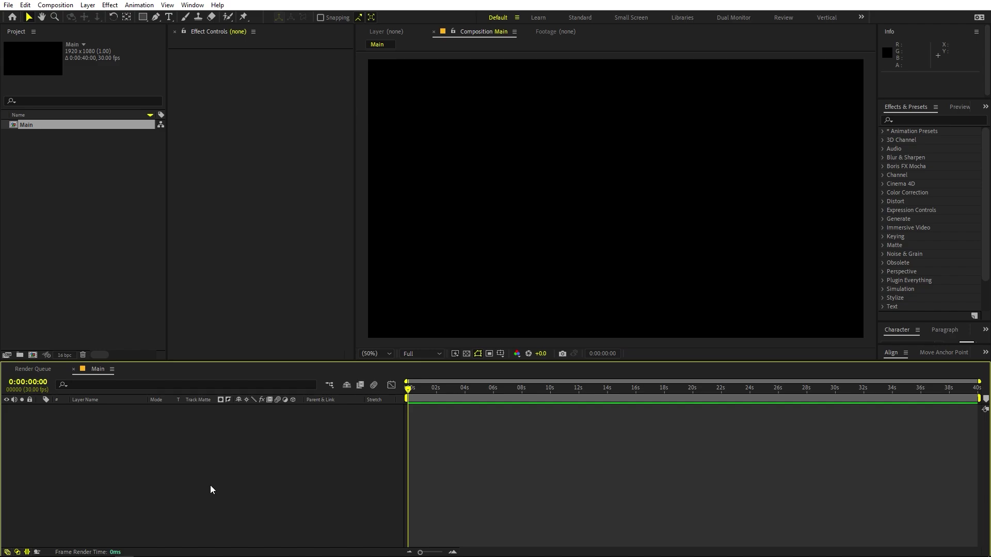
Add a composition-sized background solid in dark gray 1C1C1C to the Main composition.
right_click(205, 483)
mouse_move(298, 367)
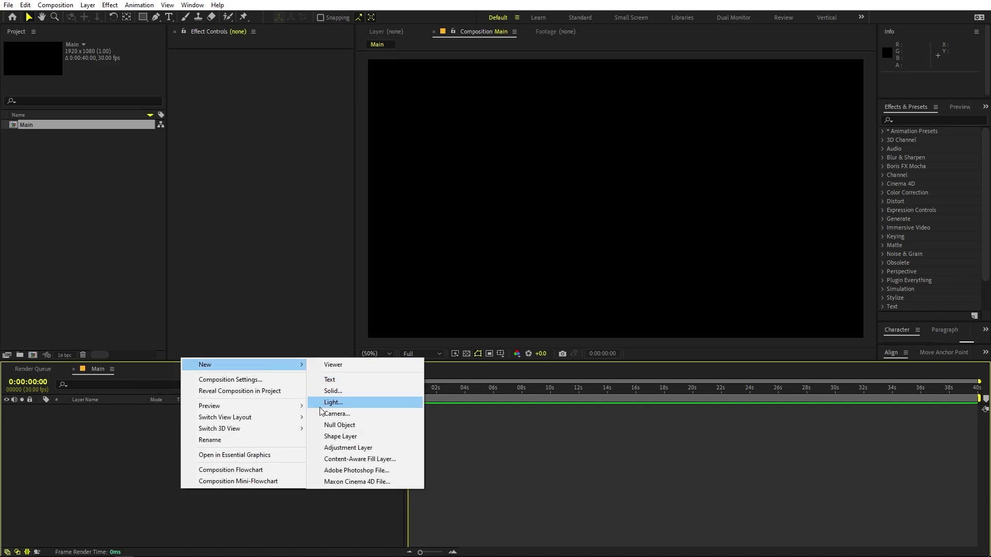
click(332, 391)
click(301, 272)
drag(34, 291, 19, 317)
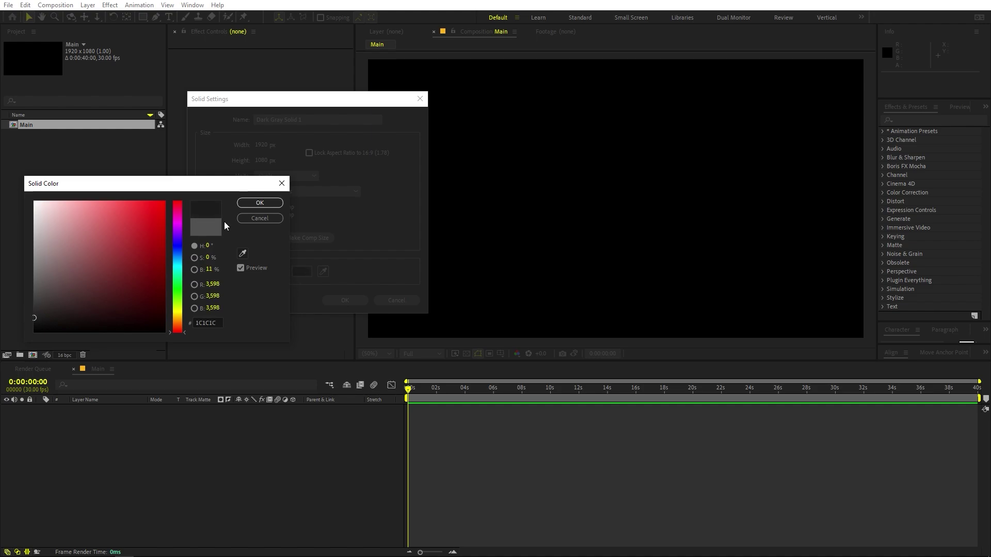
click(259, 202)
click(355, 300)
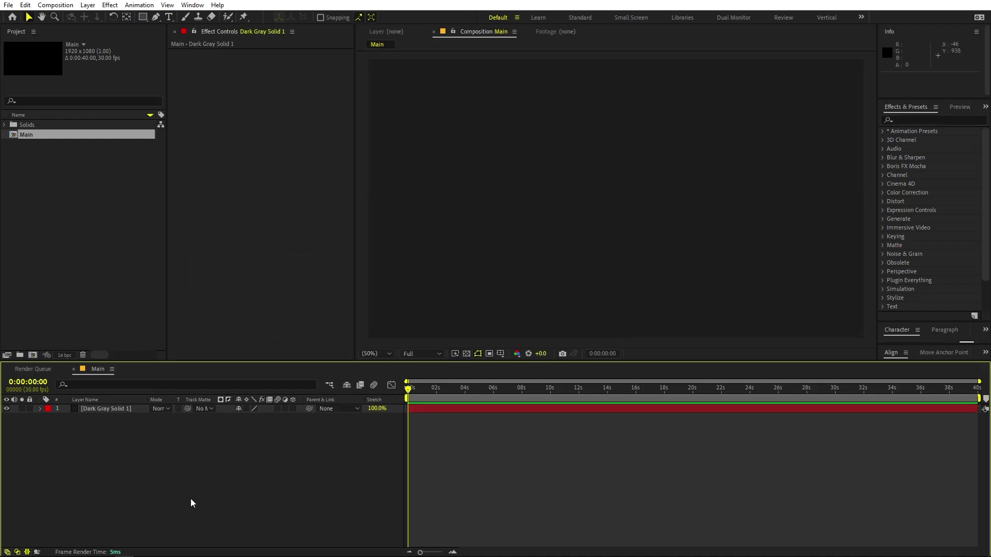
Add a text layer reading HELLO near the middle of the composition.
click(128, 265)
click(166, 18)
click(563, 204)
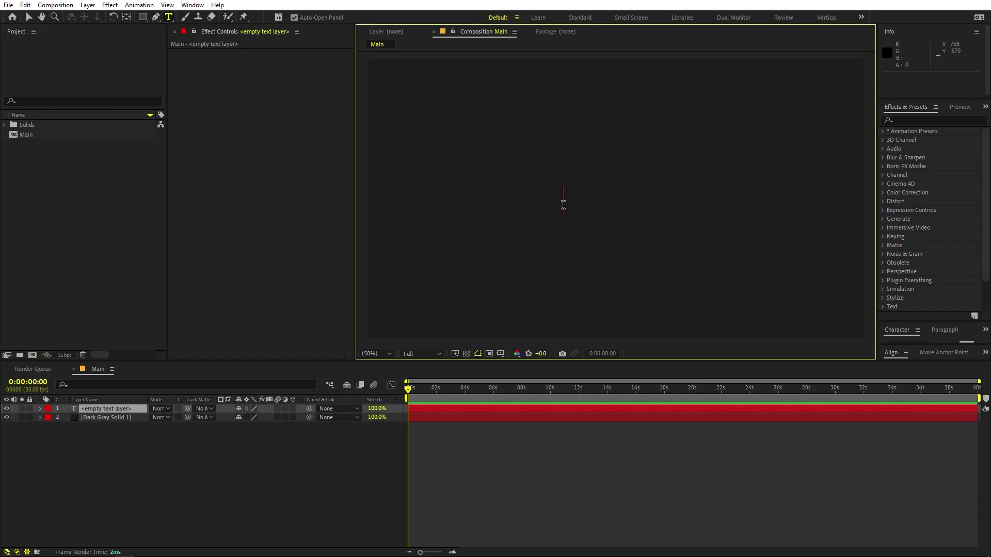
text(HEE)
key(BackSpace)
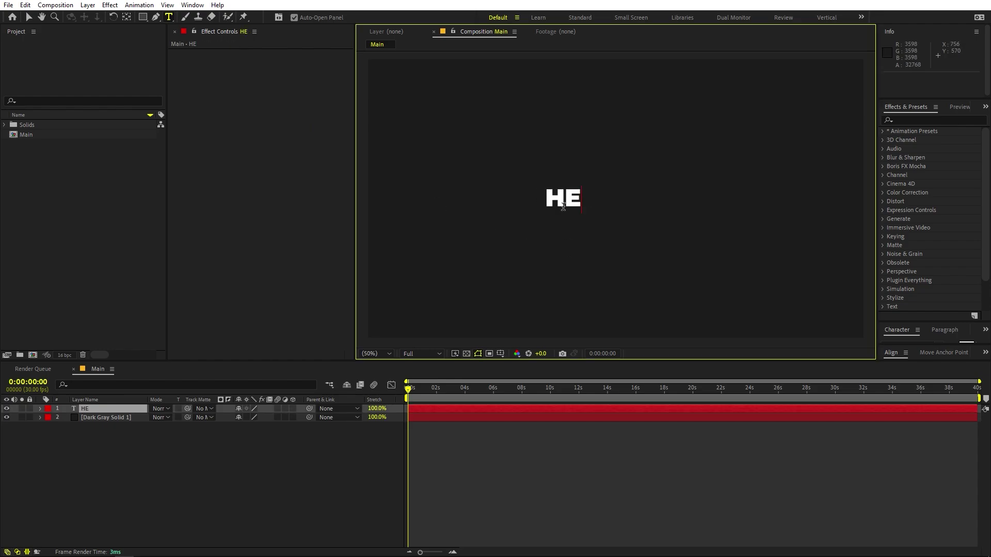
text(LLO)
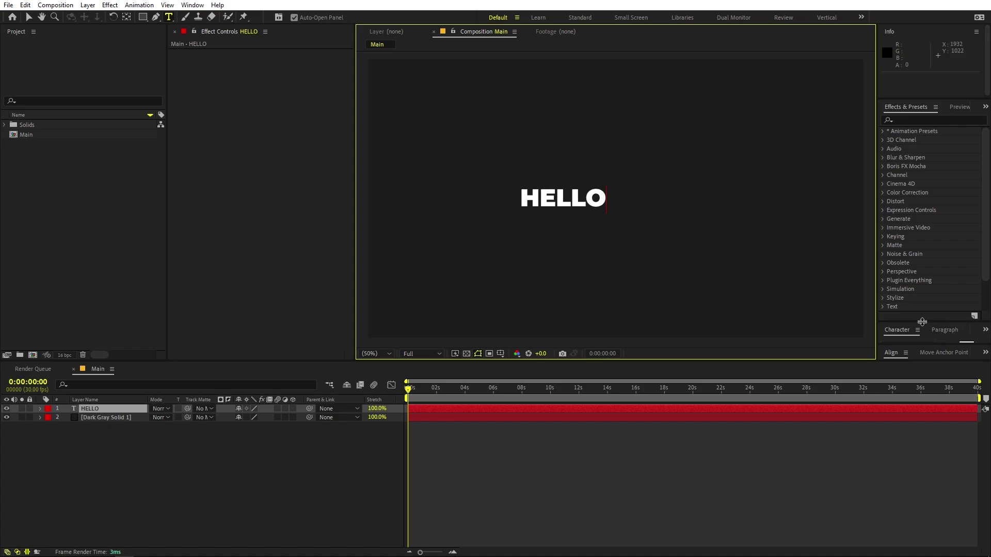
Center the HELLO text horizontally in the composition.
drag(922, 321, 928, 233)
key(ctrl+a)
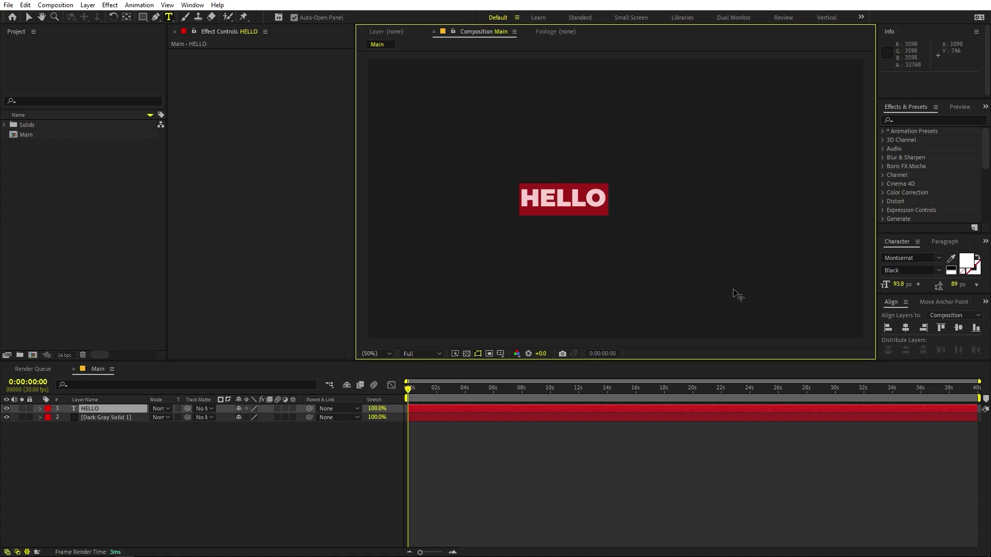
click(905, 327)
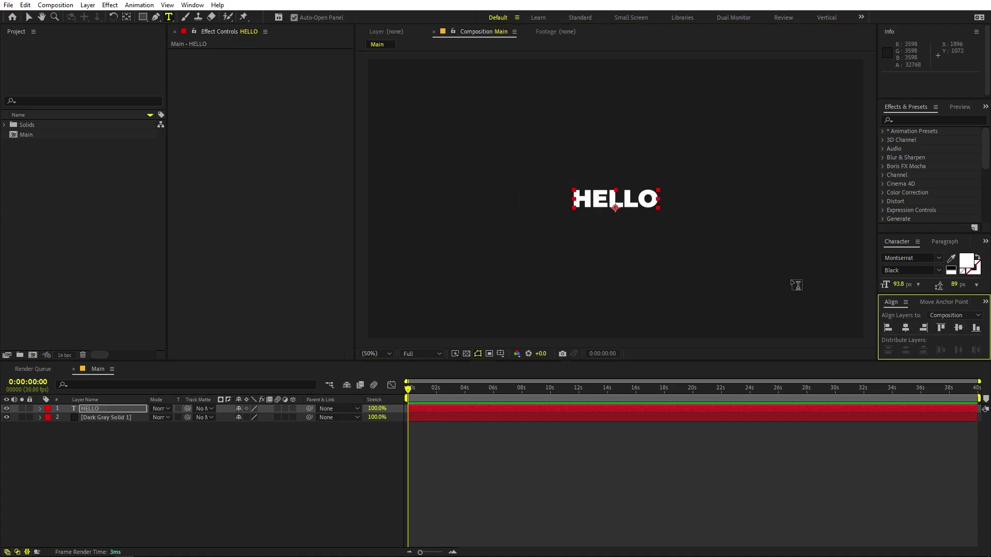
Scale the HELLO layer to about 167.7% and center it horizontally and vertically in the composition.
click(123, 408)
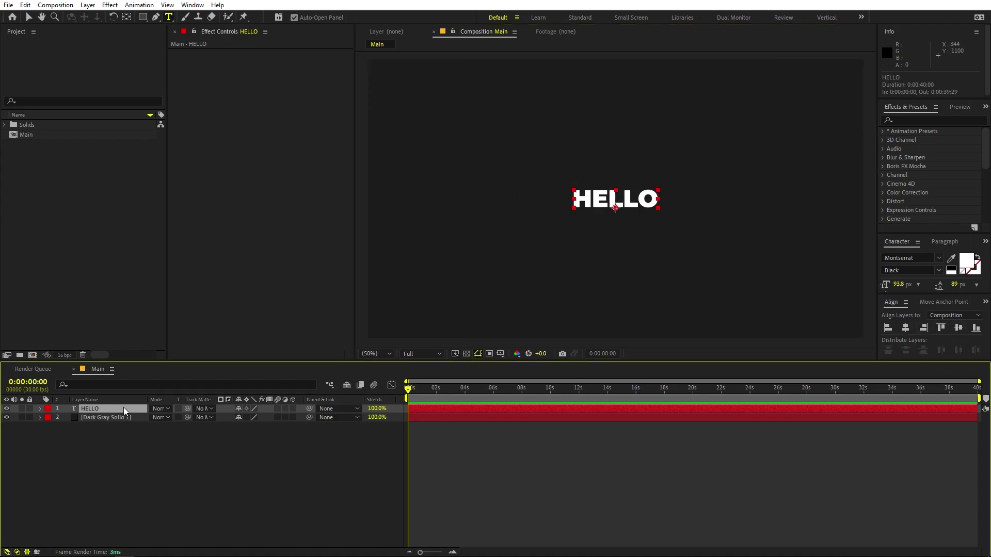
key(s)
drag(255, 416, 626, 440)
click(905, 327)
click(958, 328)
click(959, 329)
click(686, 447)
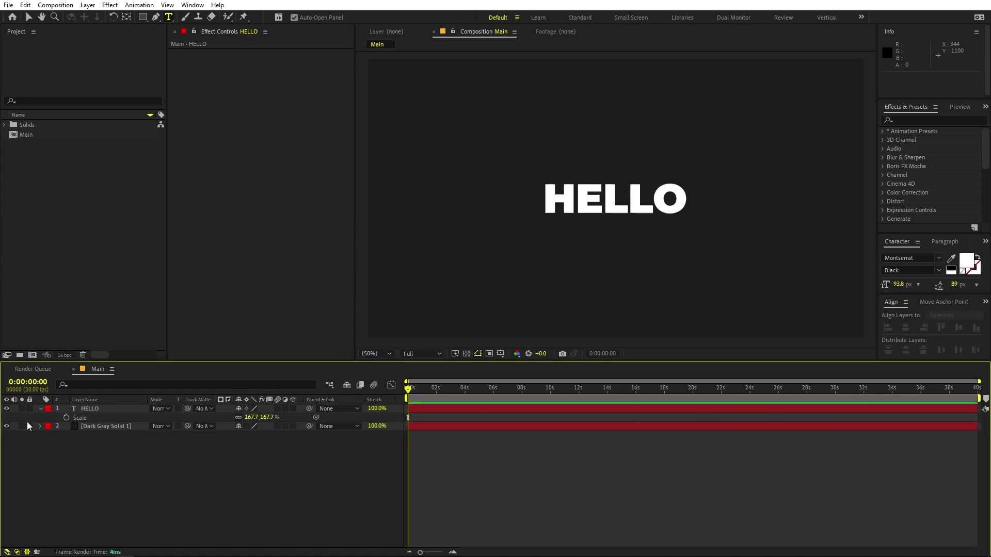
click(40, 408)
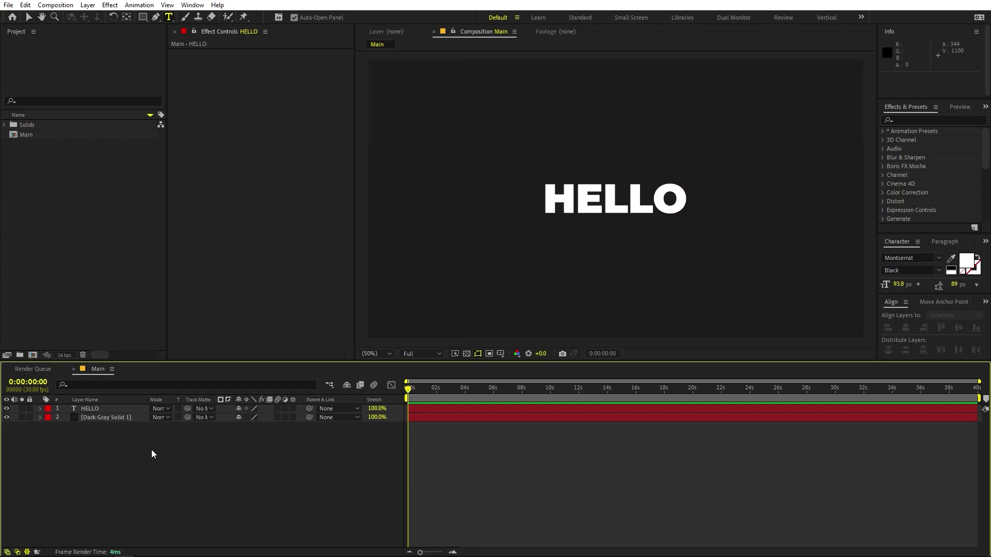
Create masks from the HELLO text layer and check the mask paths on the new outlines layer.
key(v)
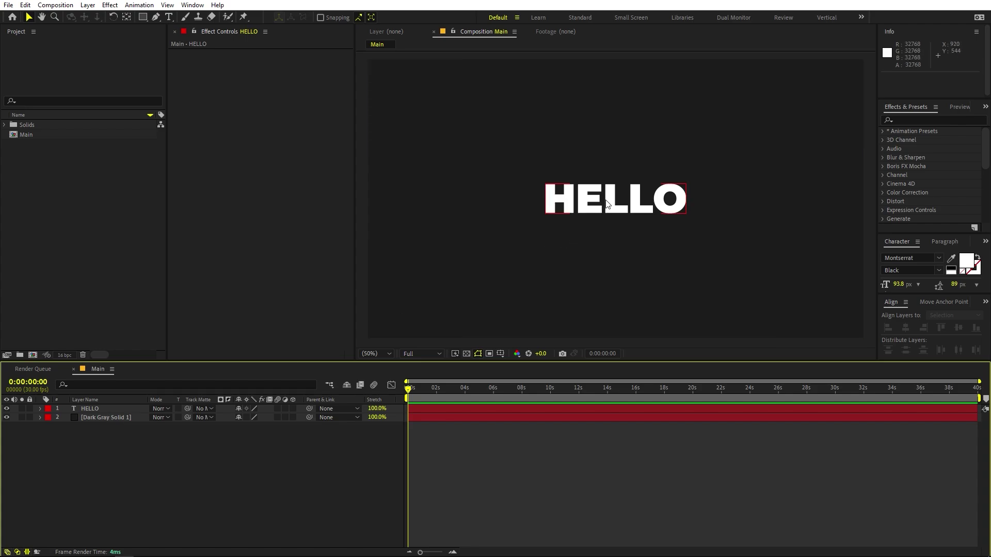
click(89, 408)
right_click(89, 410)
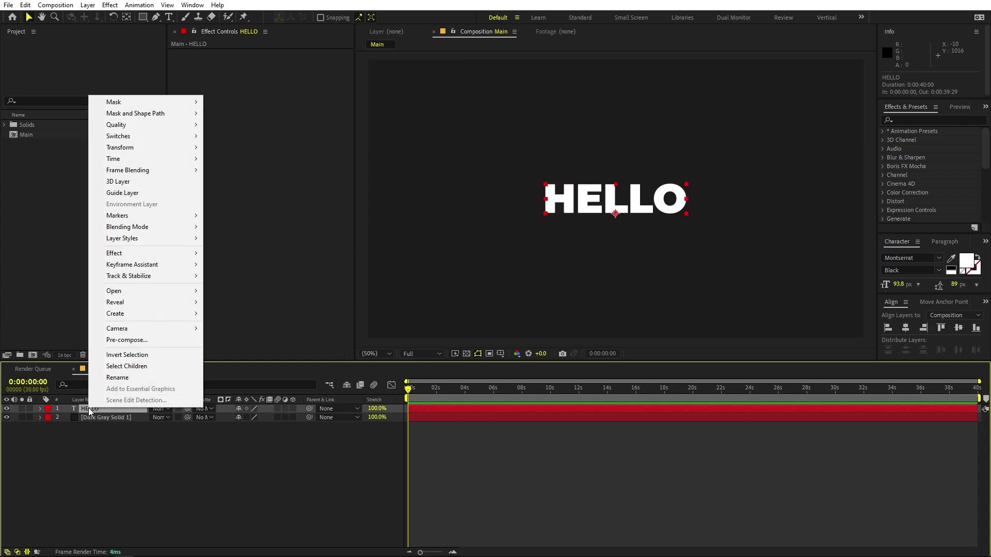
mouse_move(148, 315)
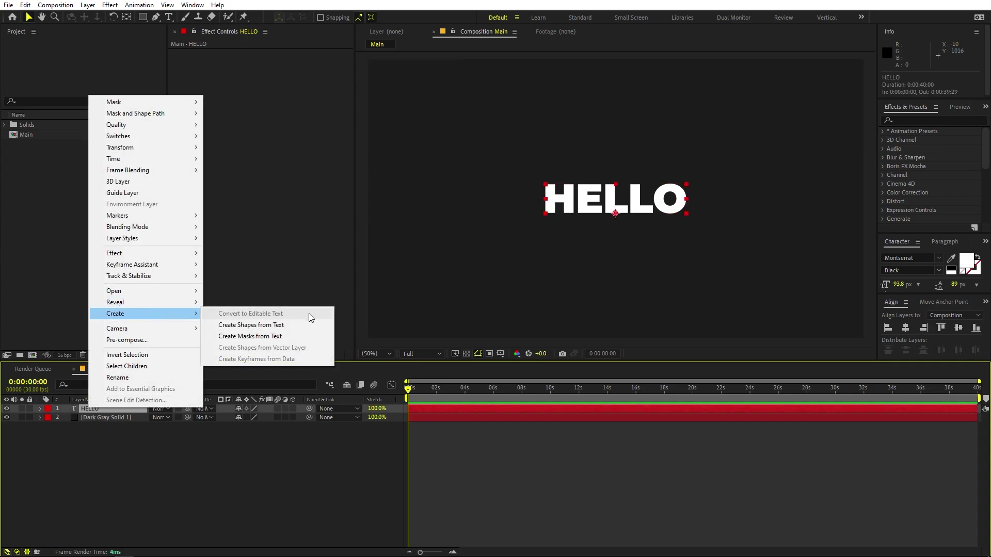
click(240, 336)
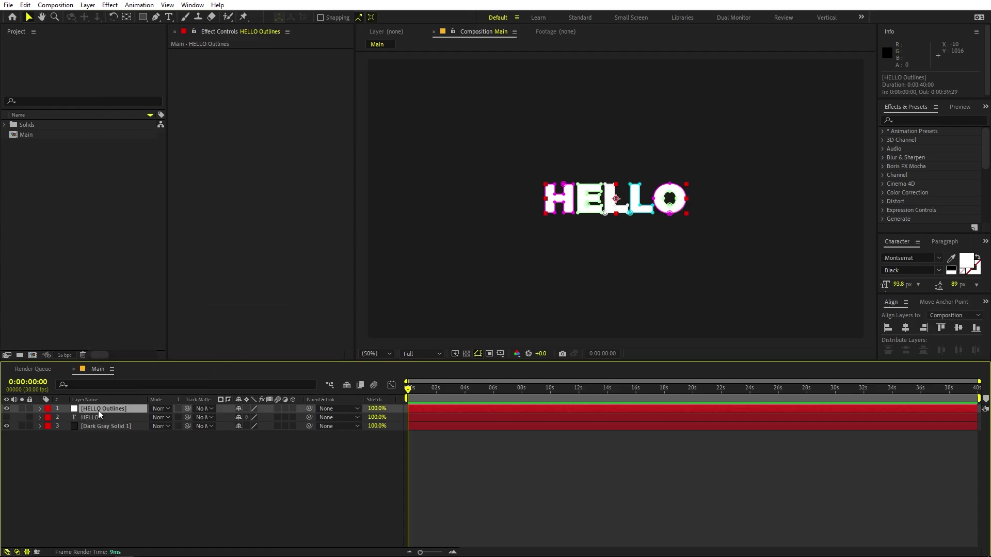
key(m)
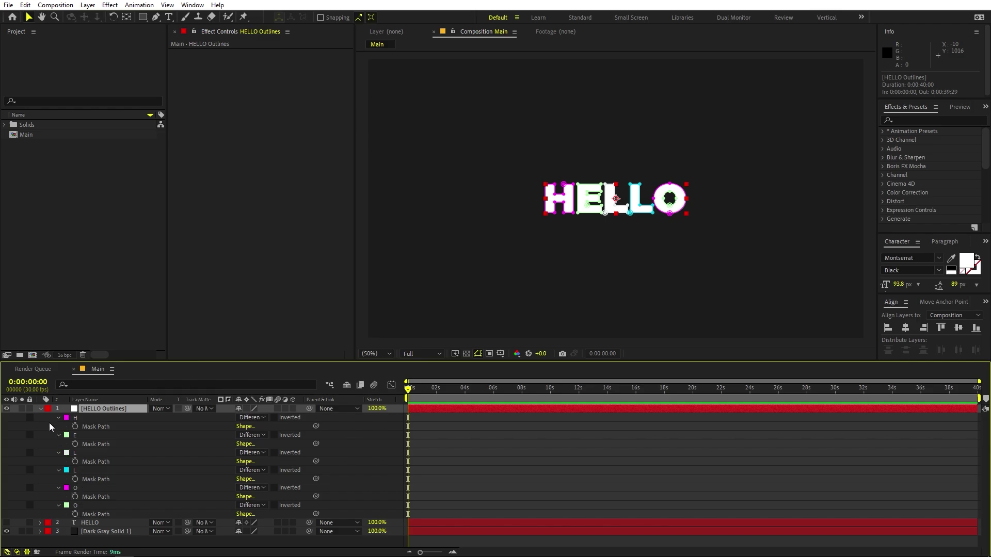
click(40, 409)
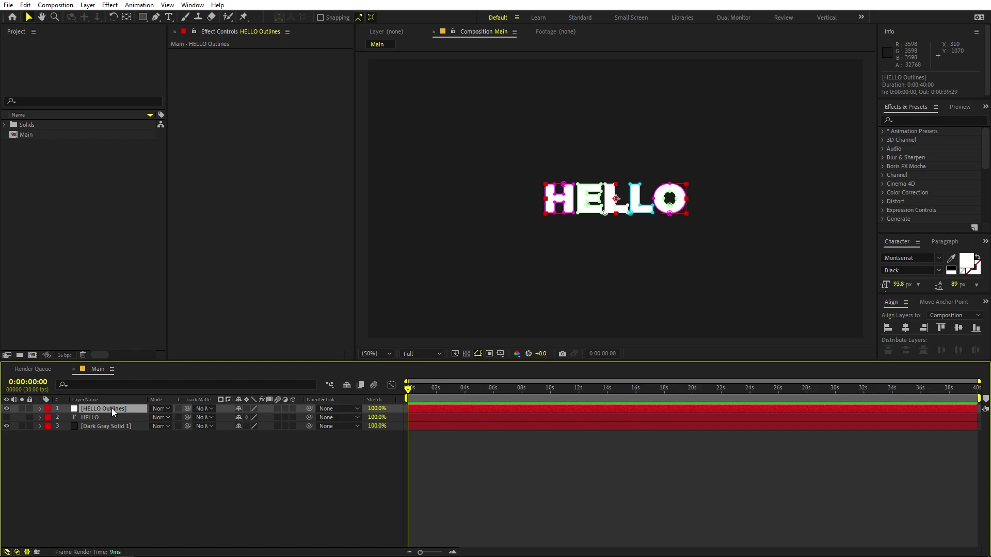
Duplicate the HELLO Outlines layer four times so that each letter has its own layer.
key(ctrl+d)
key(ctrl+d)
key(ctrl+d)
key(ctrl+d)
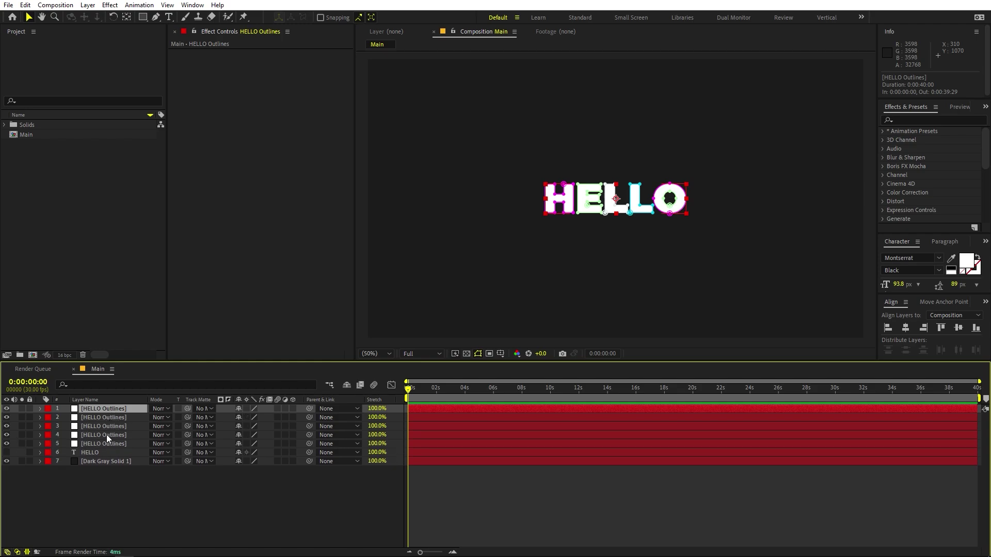
click(105, 445)
click(108, 432)
click(109, 425)
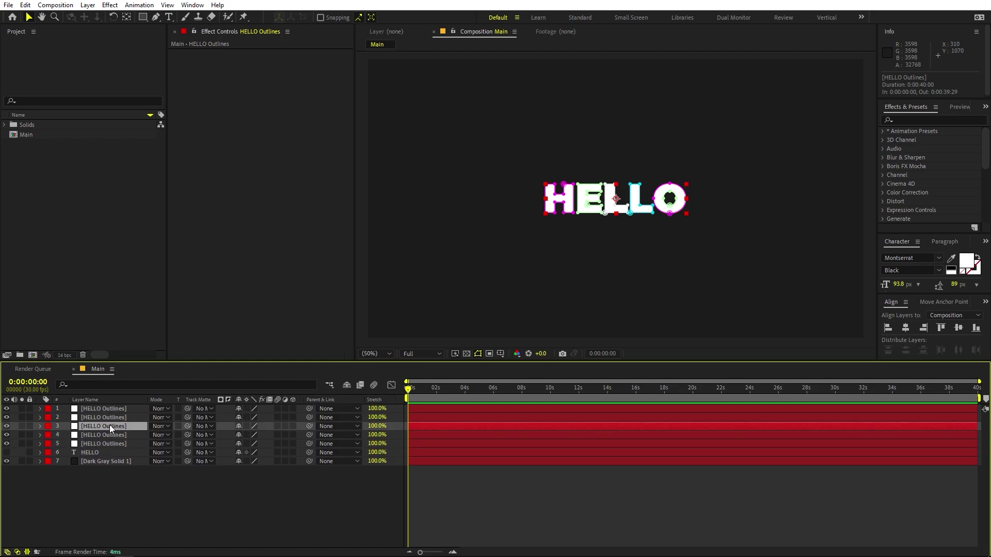
click(102, 418)
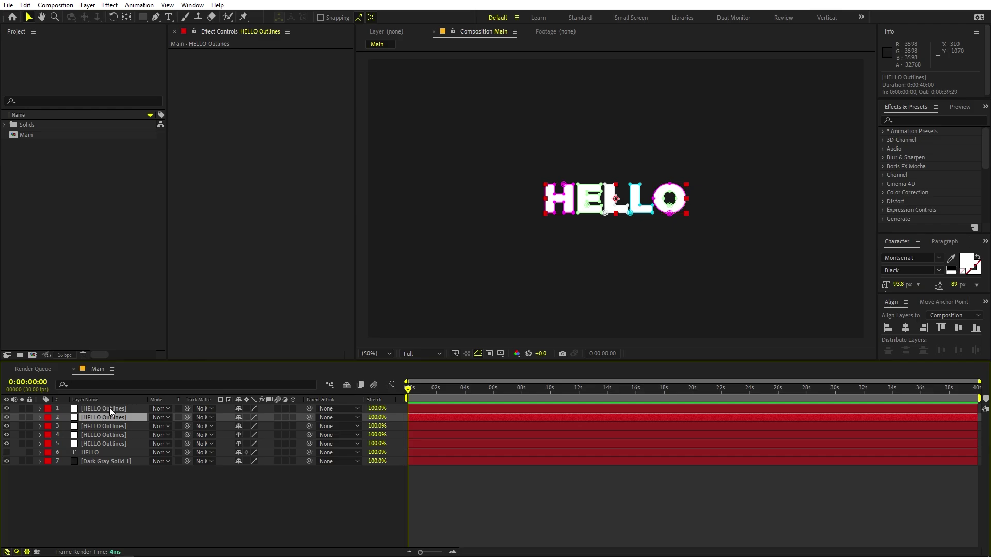
Delete every mask except H from the lowest HELLO Outlines layer, layer 5.
click(113, 445)
key(m)
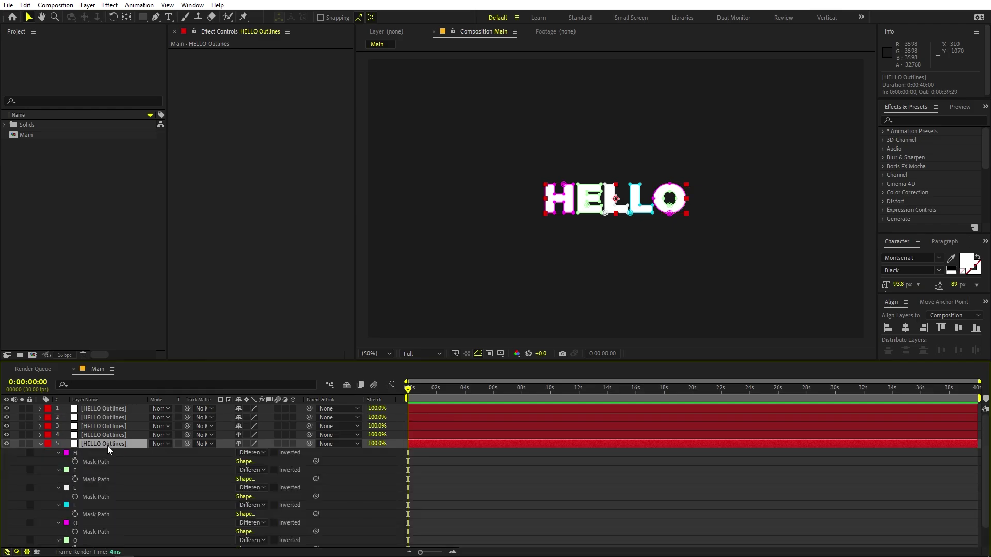
click(77, 471)
scroll(84, 495, down, 1)
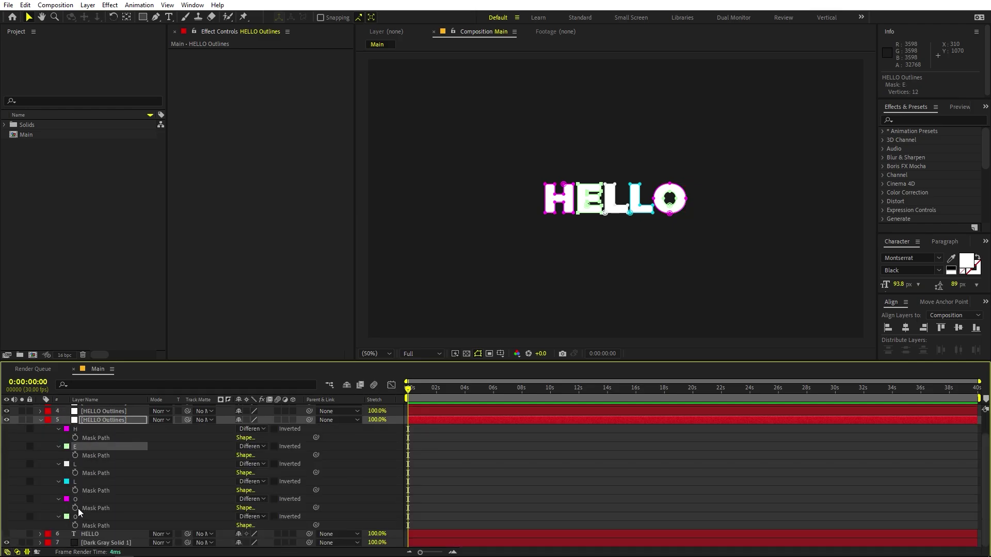
shift+click(76, 517)
key(Delete)
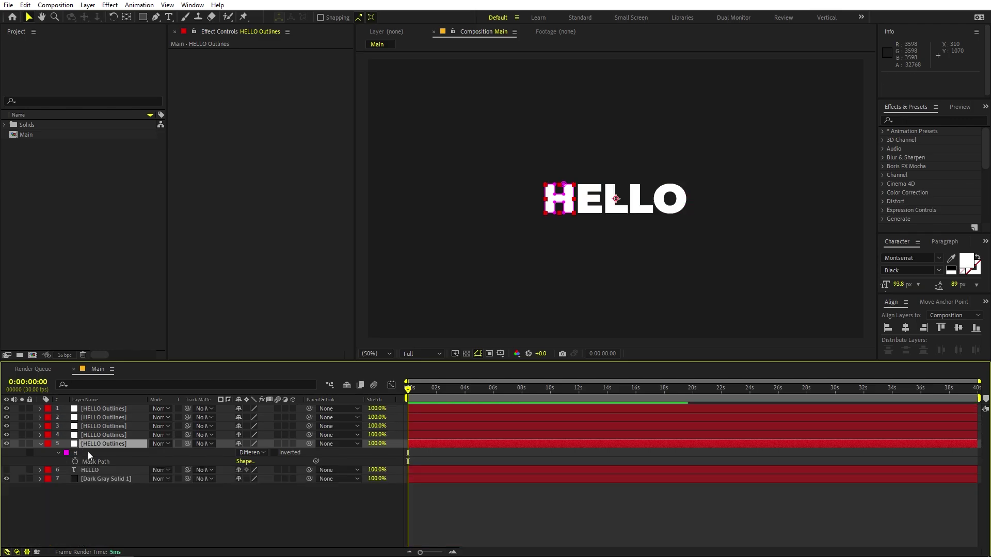
Delete every mask except E from the HELLO Outlines layer 4.
click(94, 438)
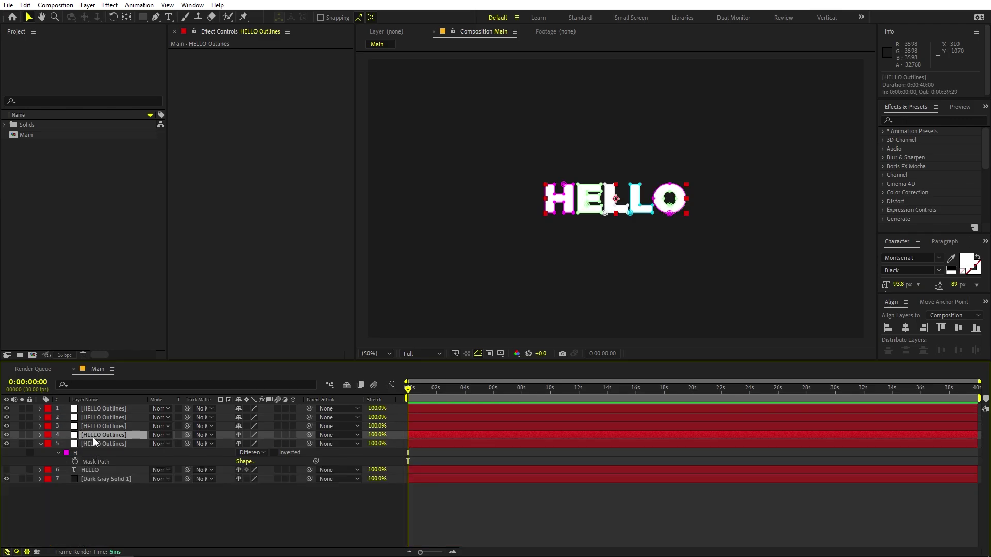
key(m)
click(77, 444)
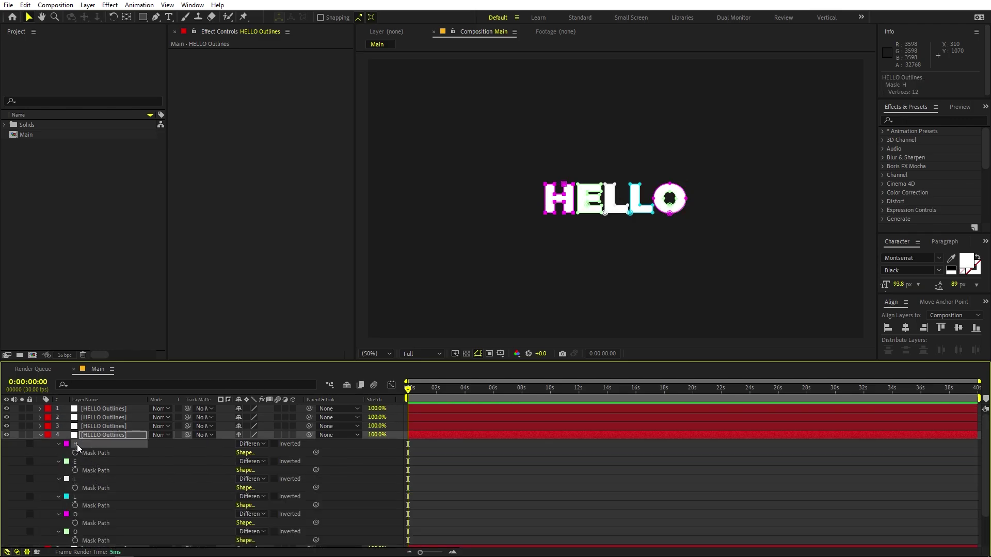
key(Delete)
click(75, 461)
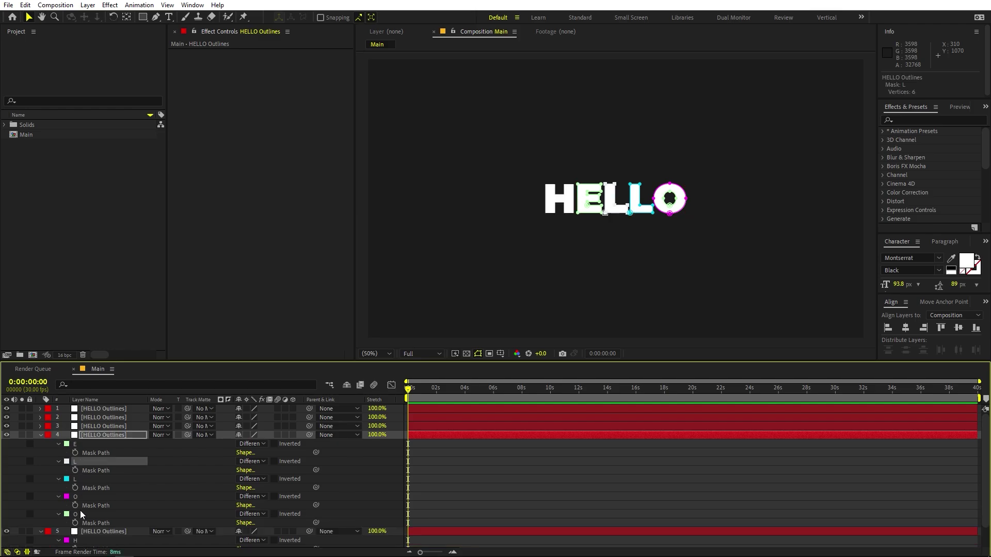
shift+click(79, 513)
key(Delete)
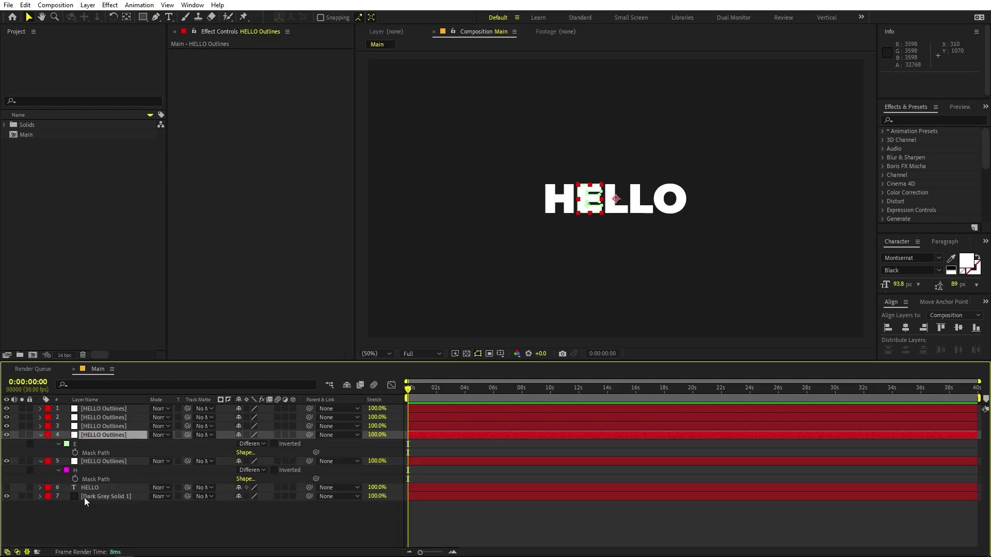
Delete every mask except the first L from the HELLO Outlines layer 3.
click(99, 426)
key(m)
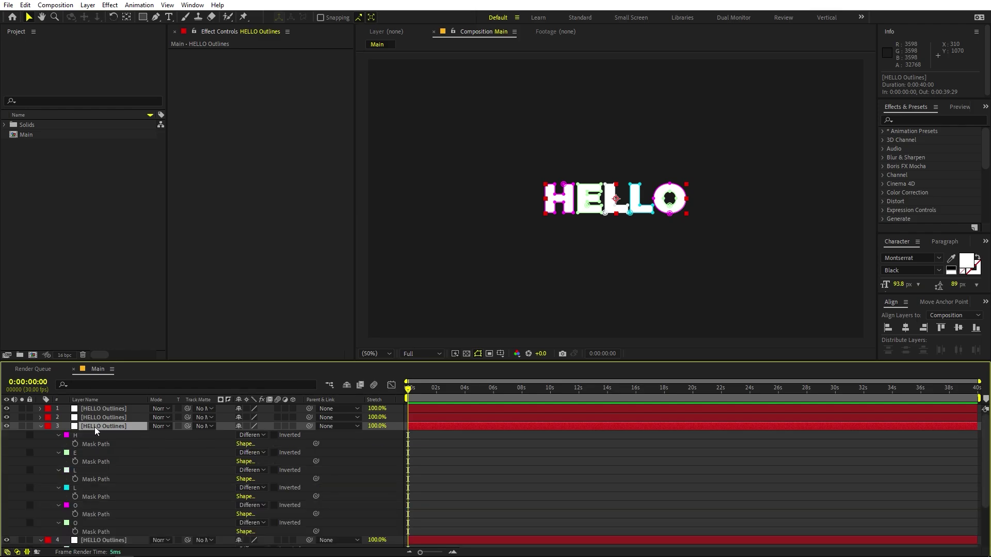
click(75, 436)
shift+click(77, 452)
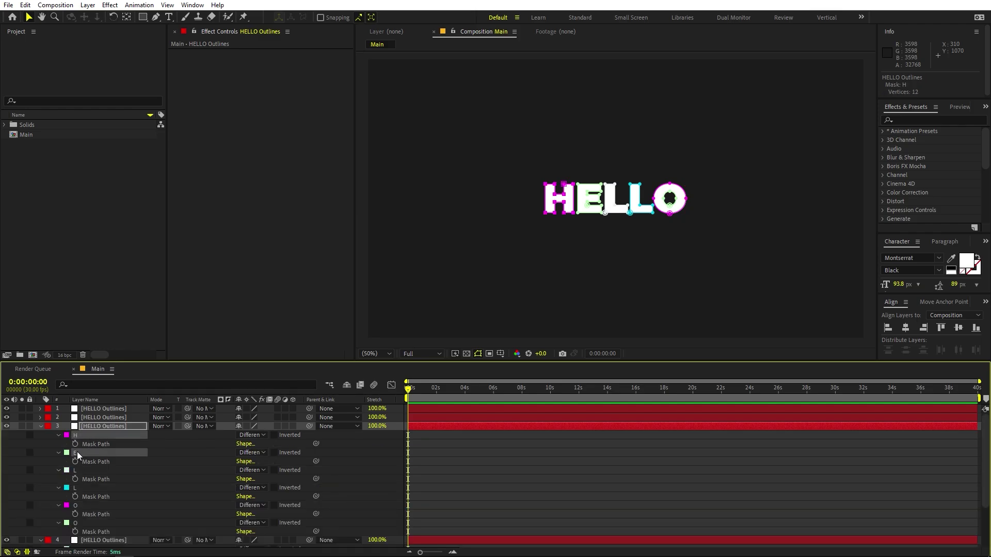
key(Delete)
click(78, 470)
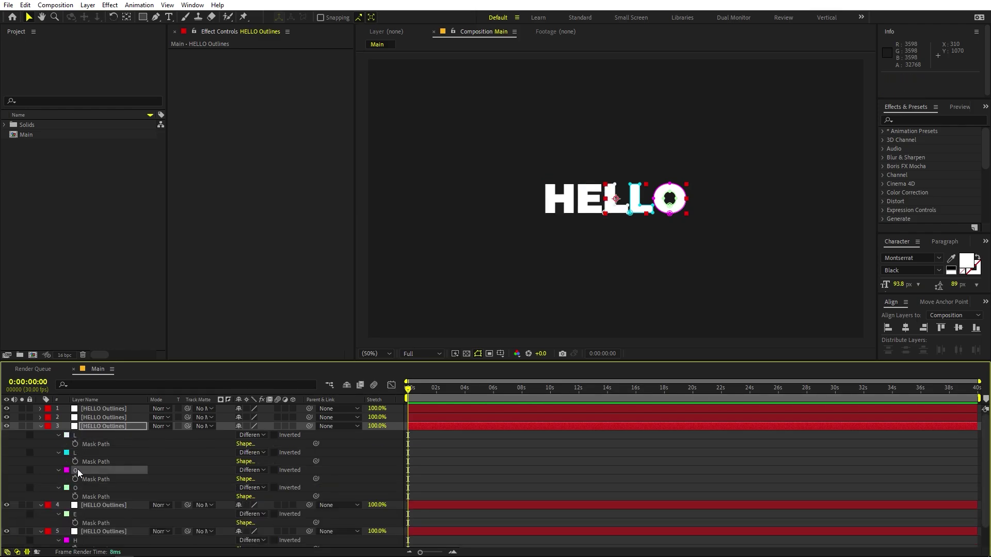
click(78, 453)
shift+click(79, 480)
shift+click(80, 487)
key(Delete)
Keep only the second L mask on HELLO Outlines layer 2 and only the two O masks on layer 1, deleting the others.
click(79, 417)
key(m)
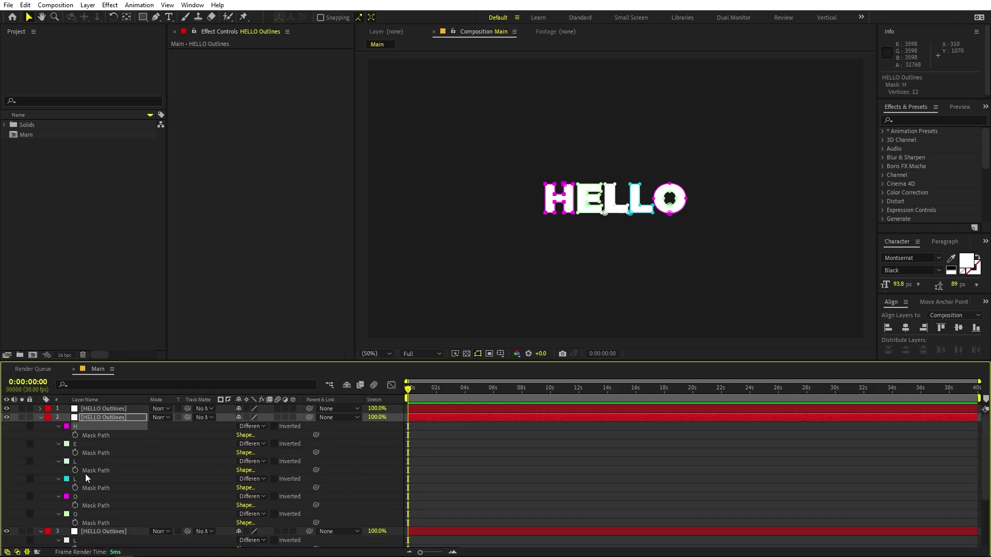
click(77, 426)
shift+click(76, 468)
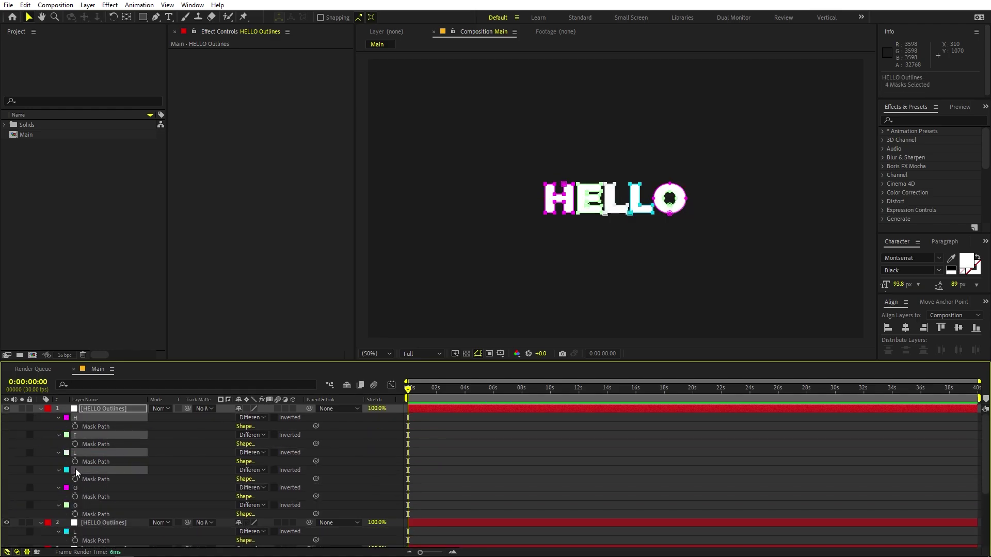
key(Delete)
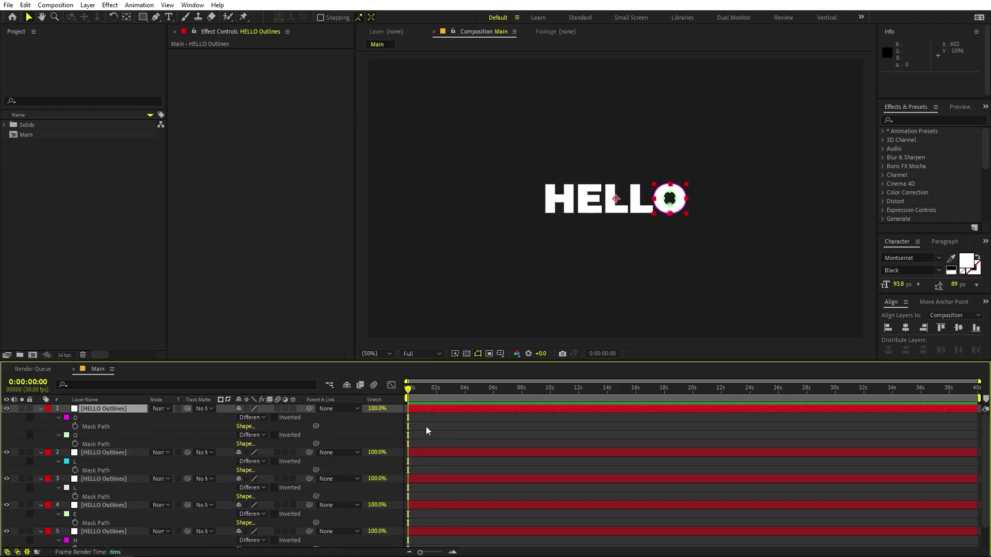
scroll(93, 450, down, 1)
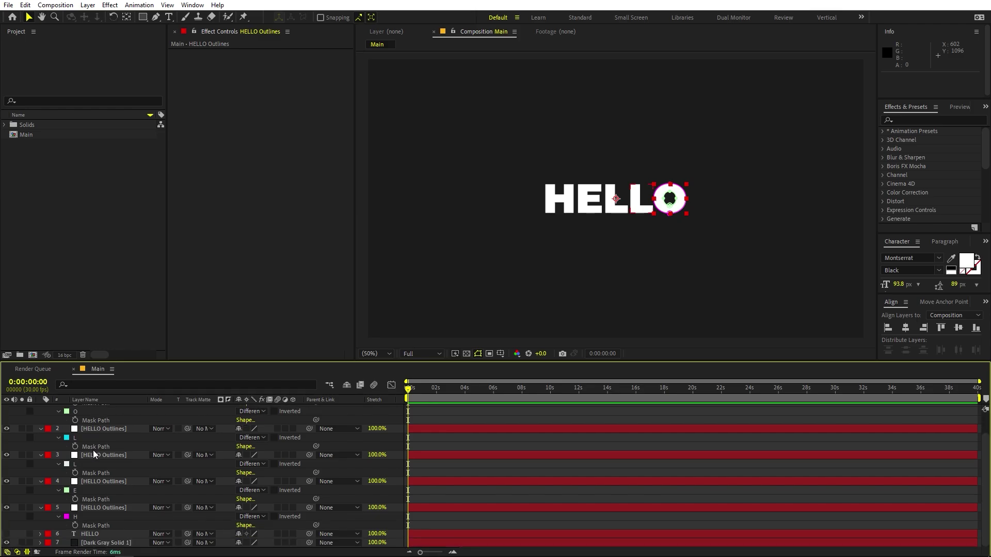
Enable Mask Path keyframing for the H mask on HELLO Outlines layer 5 and move its original-shape keyframe to about 9.5 s.
click(85, 507)
scroll(103, 490, up, 1)
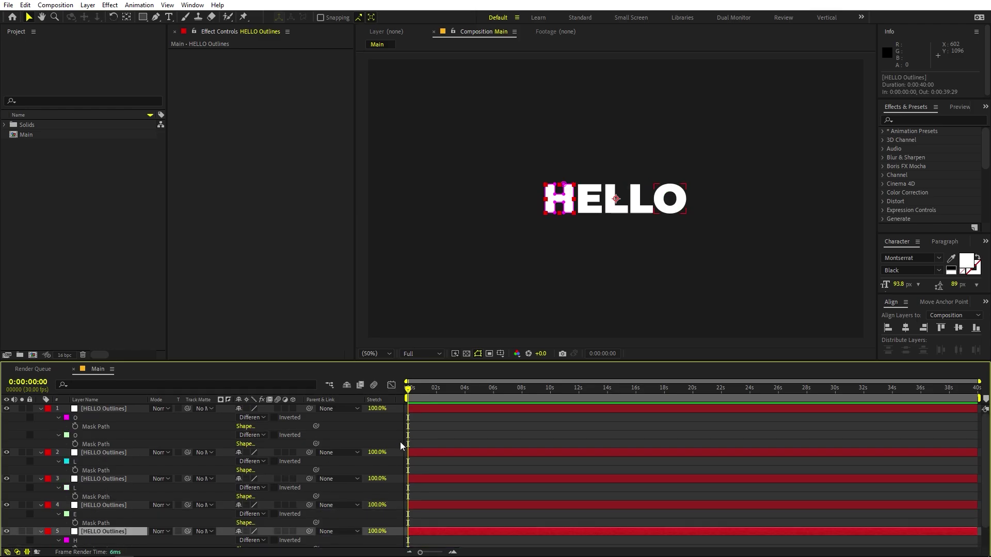
scroll(387, 447, down, 1)
click(426, 518)
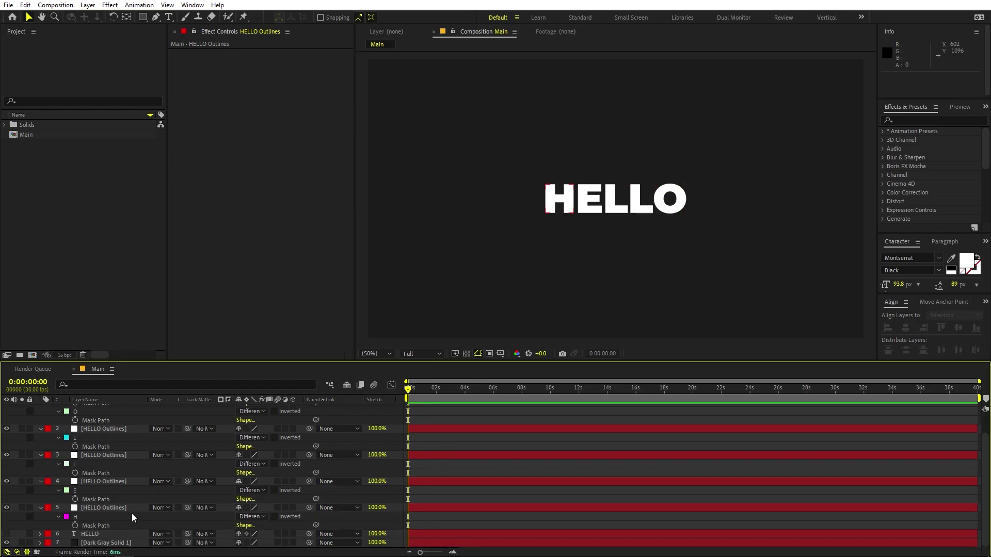
click(117, 507)
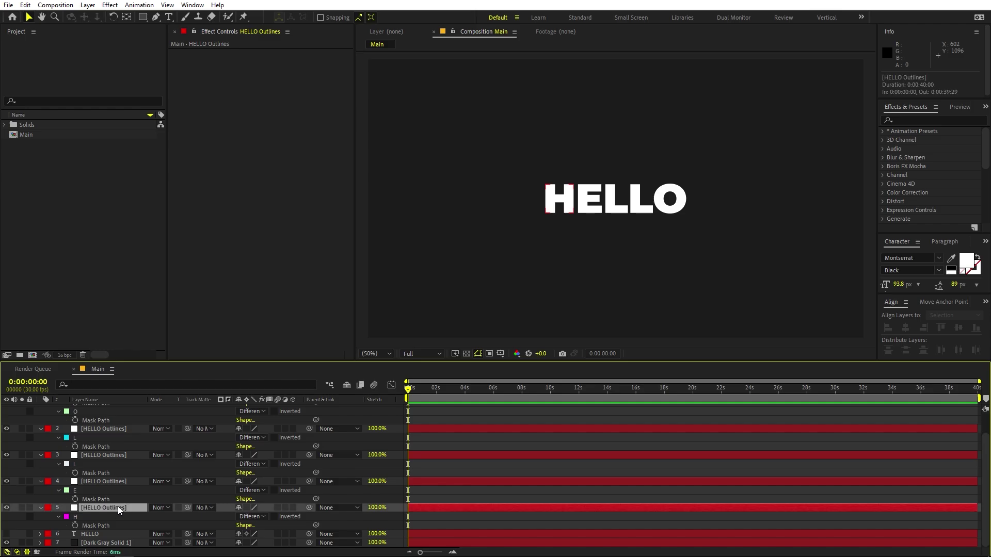
click(74, 525)
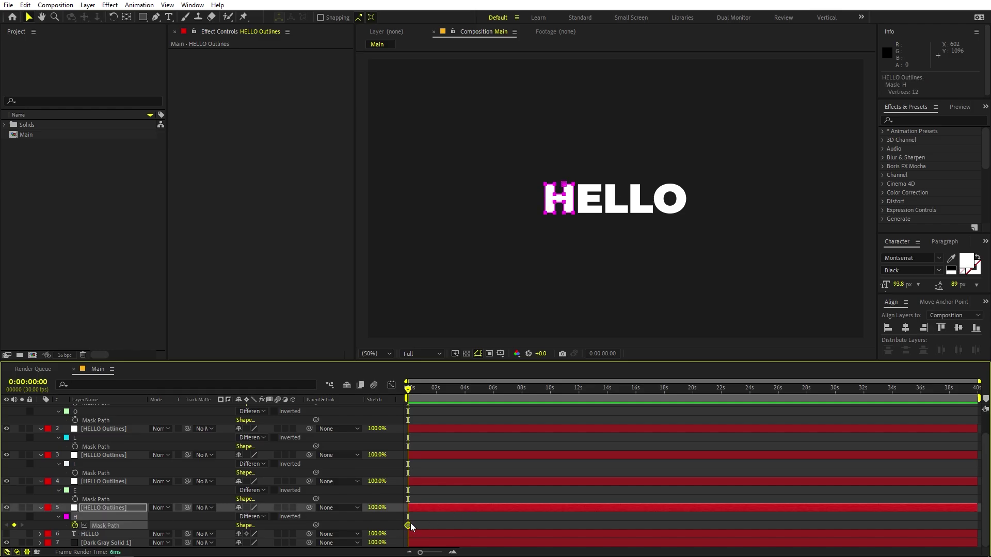
drag(410, 525, 444, 553)
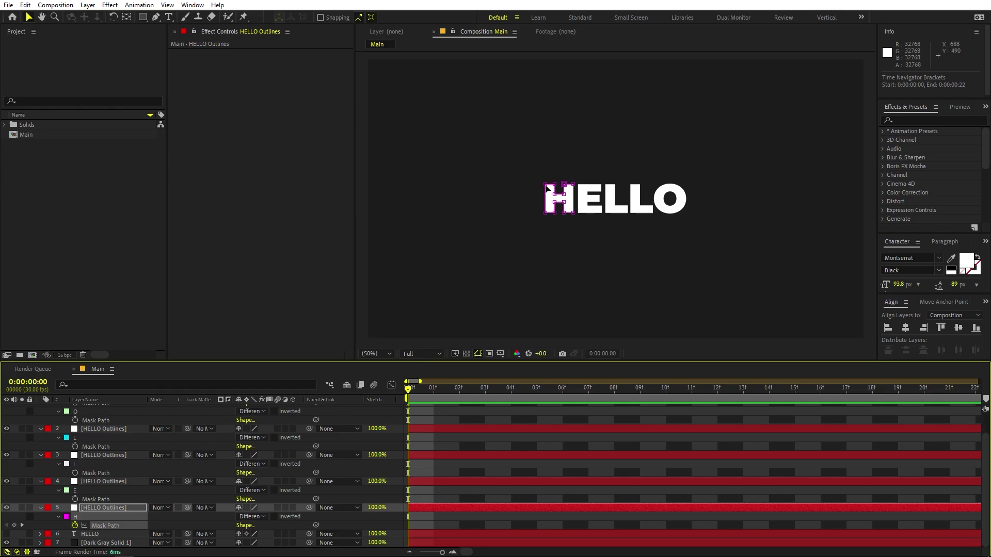
At frame 0, move the entire H mask horizontally until it lies outside the composition's left edge.
drag(531, 168, 581, 226)
drag(547, 187, 335, 184)
At 0:00:00:05, move the vertices of the H's right stem into the frame, stretching the crossbar horizontally toward the E.
drag(420, 392, 530, 404)
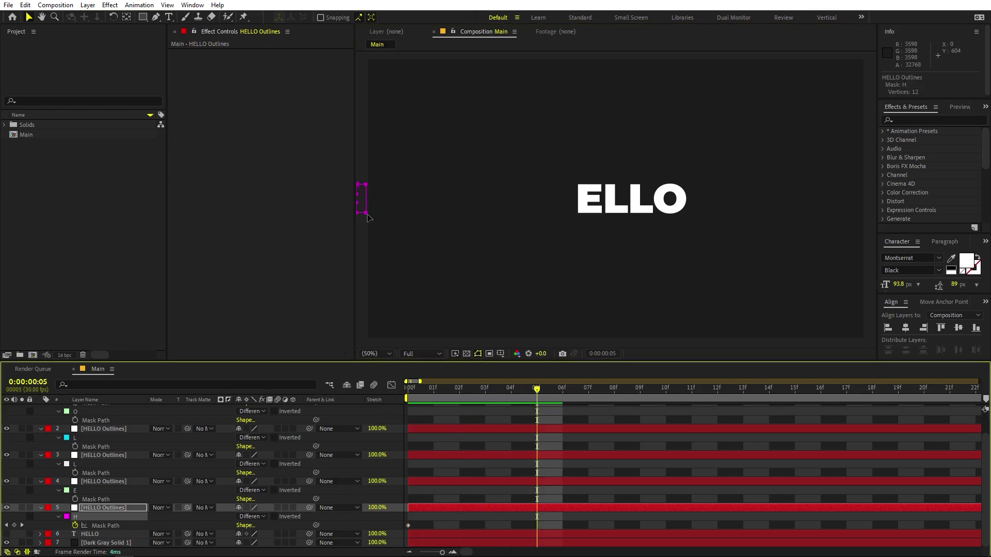
scroll(380, 215, up, 4)
scroll(564, 237, down, 4)
scroll(535, 239, up, 2)
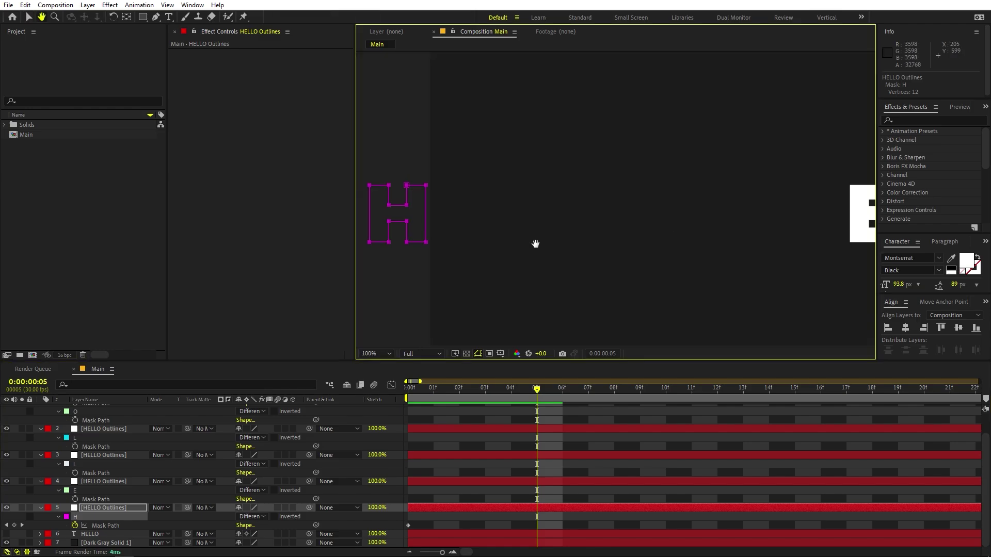
key(v)
click(516, 496)
click(515, 508)
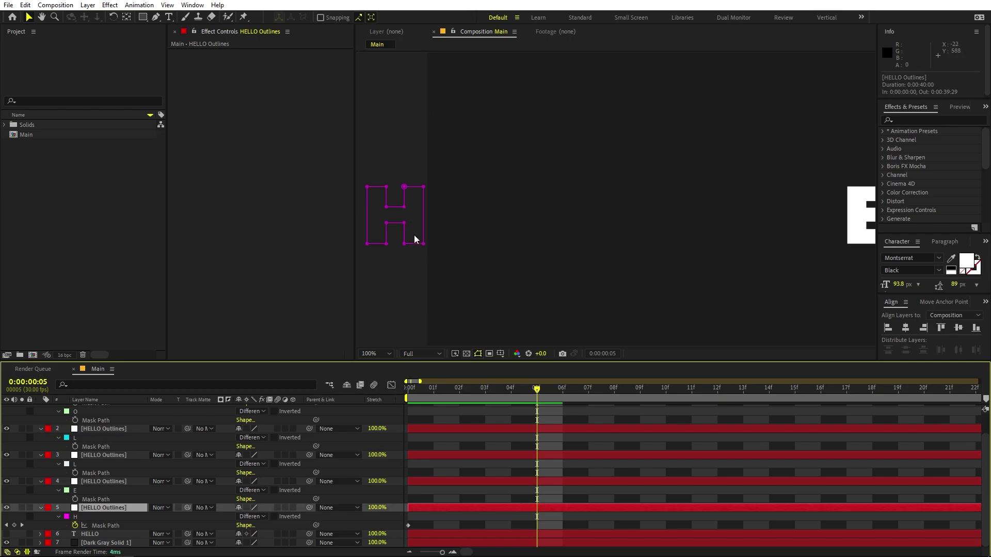
click(405, 189)
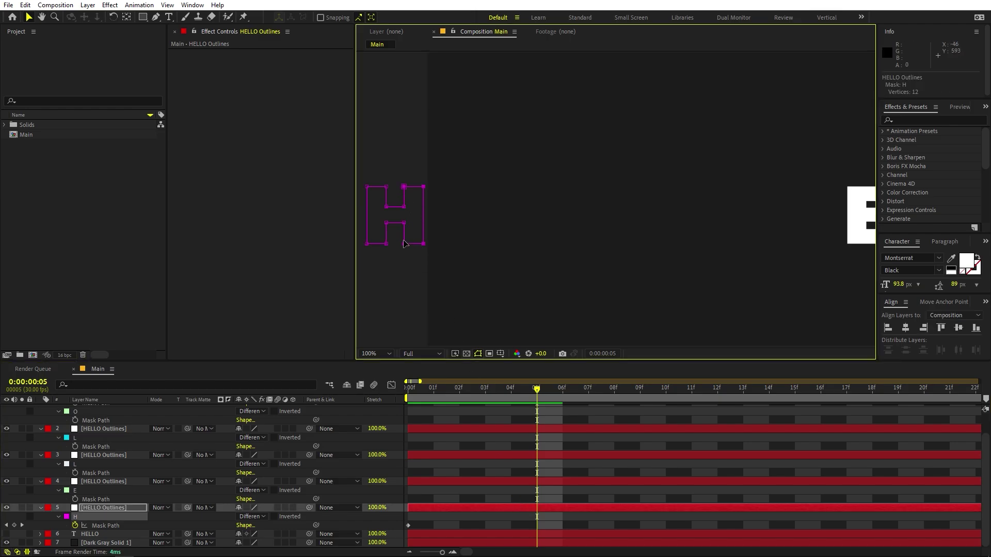
drag(404, 224, 652, 227)
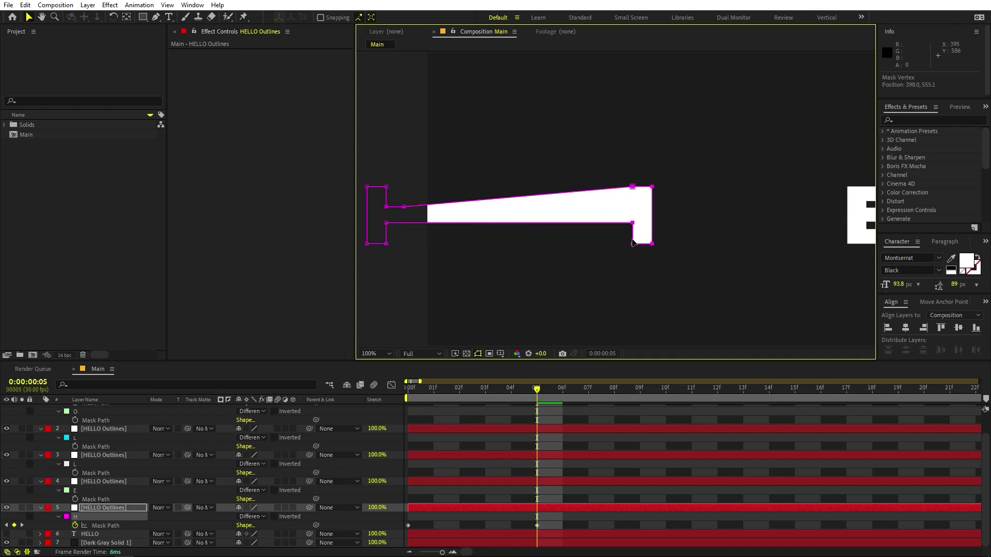
key(ctrl+z)
drag(404, 222, 719, 224)
At 0:00:00:09, move the vertices of the H's left stem rightward into the frame, shortening the stretched crossbar.
scroll(628, 420, down, 2)
drag(502, 397, 559, 397)
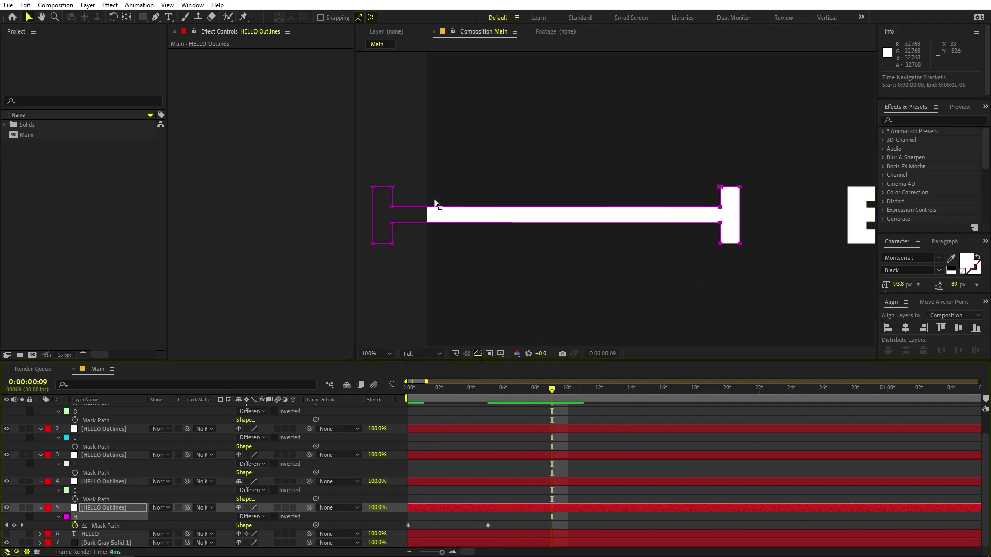
click(392, 206)
shift+click(392, 187)
shift+click(373, 187)
shift+click(373, 244)
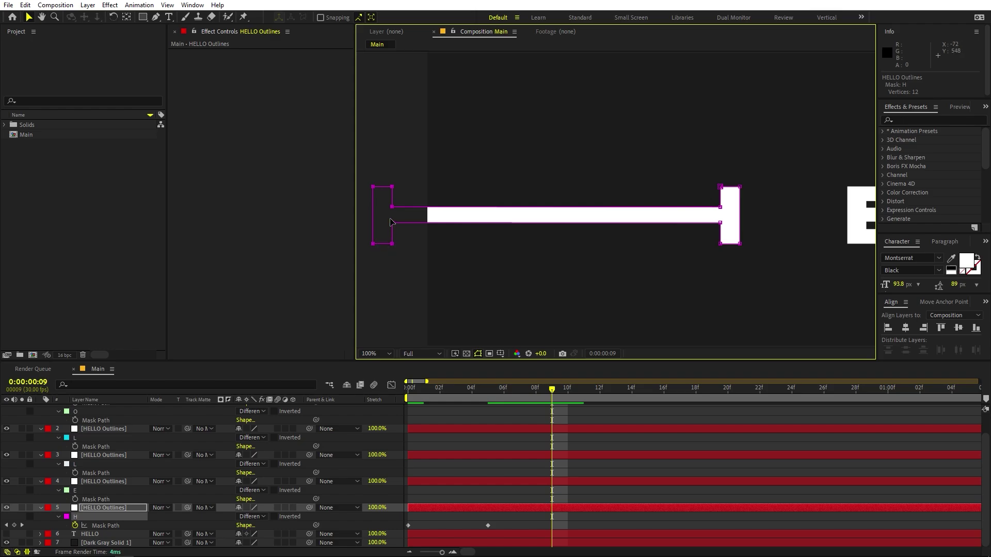
drag(393, 226, 533, 225)
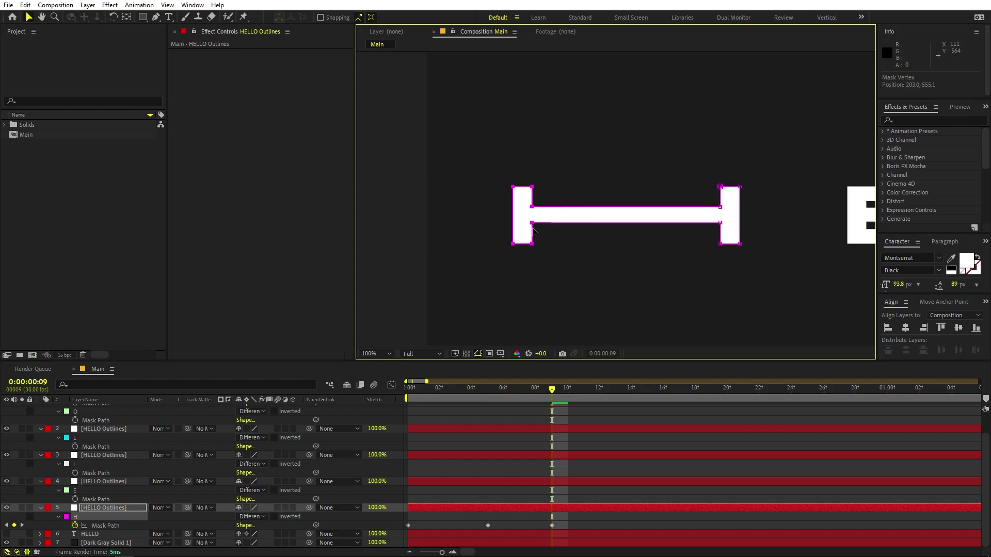
At 0:00:00:14, move the H's right stem vertices further right, toward the E.
drag(579, 390, 632, 390)
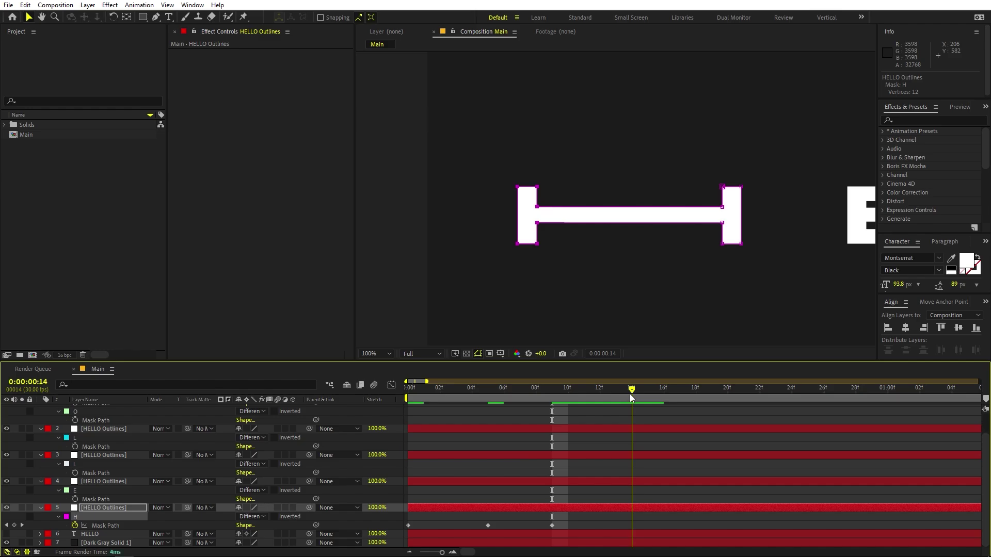
drag(768, 177, 701, 294)
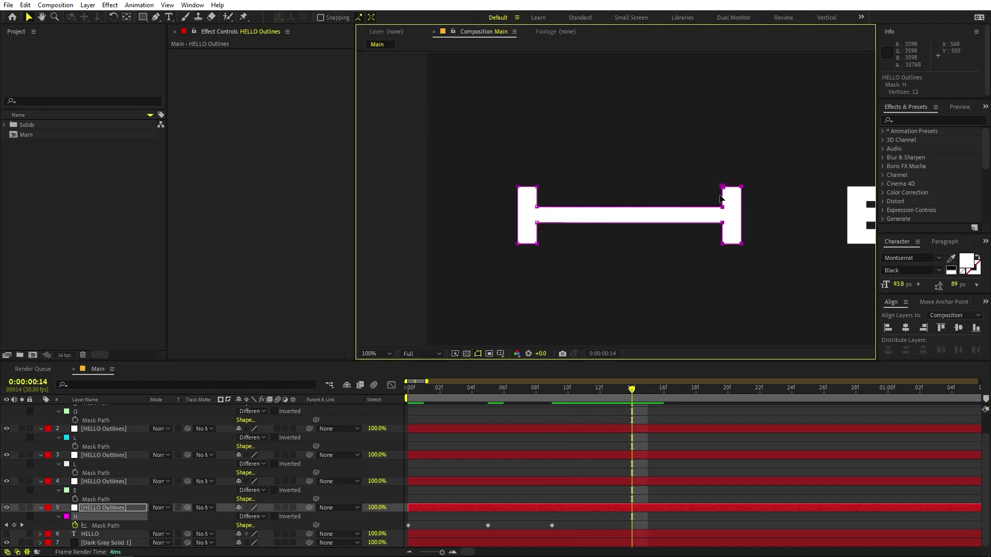
drag(724, 197, 793, 194)
At 0:00:00:18, move the H's left stem vertices toward the right stem to form a nearly normal-width H.
drag(624, 390, 698, 407)
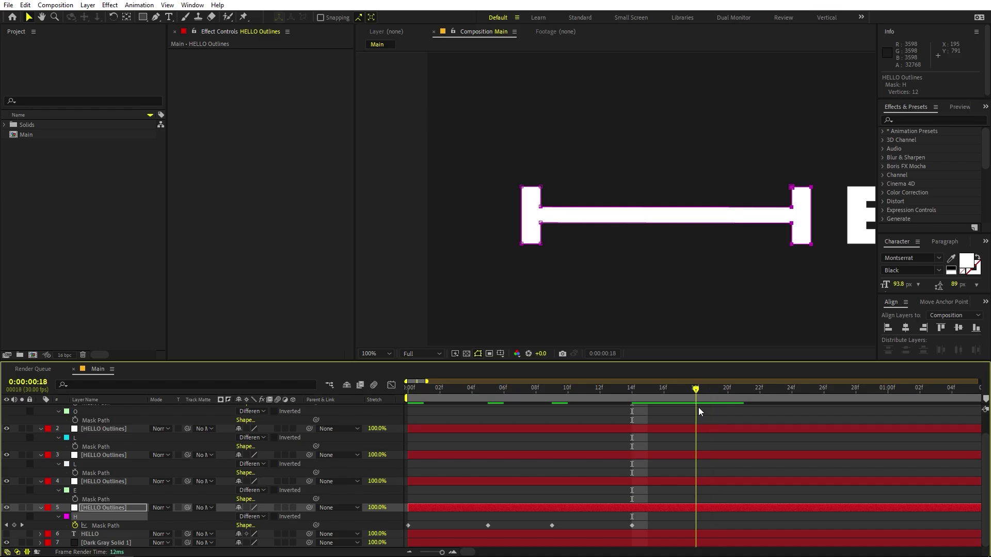
drag(504, 173, 562, 263)
drag(544, 190, 795, 205)
Move the H's original-shape Mask Path keyframe to 0:00:00:22 and preview the H animation from the start.
drag(689, 396, 763, 396)
key(minus)
key(minus)
key(minus)
key(minus)
key(minus)
key(minus)
key(minus)
key(minus)
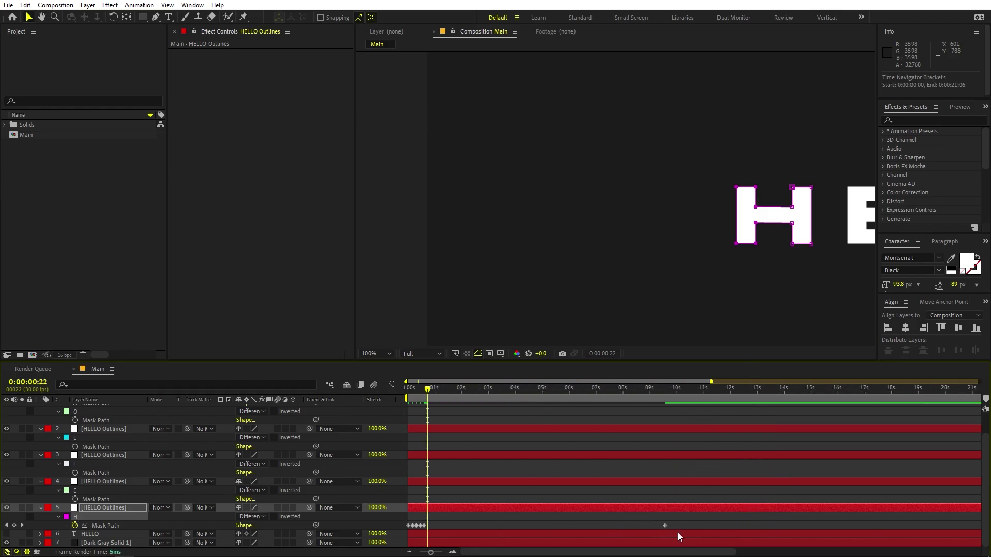
drag(664, 525, 430, 530)
drag(425, 392, 403, 392)
key(space)
key(space)
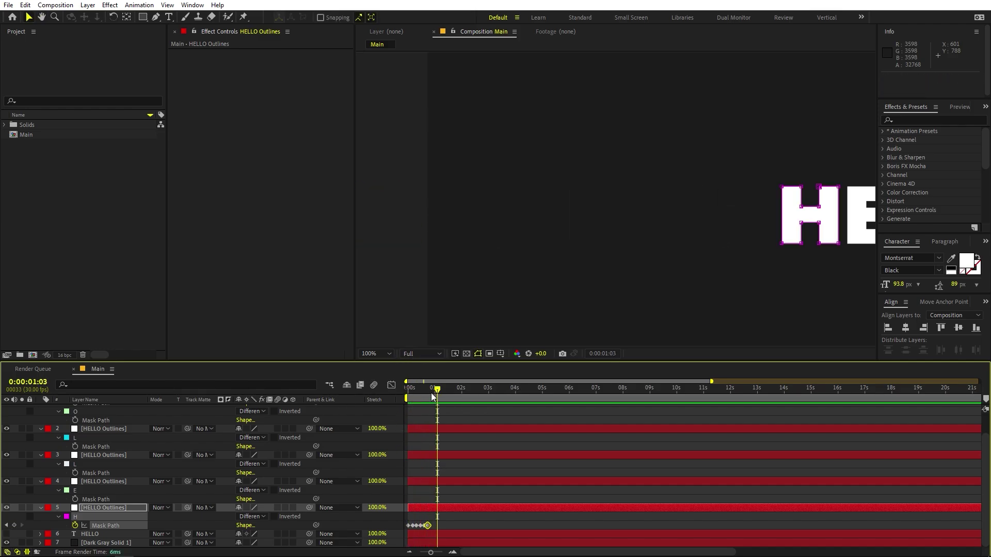
key(space)
Enable Mask Path keyframing for the E mask on HELLO Outlines layer 4 and move its keyframe to 0:00:14:14.
click(110, 481)
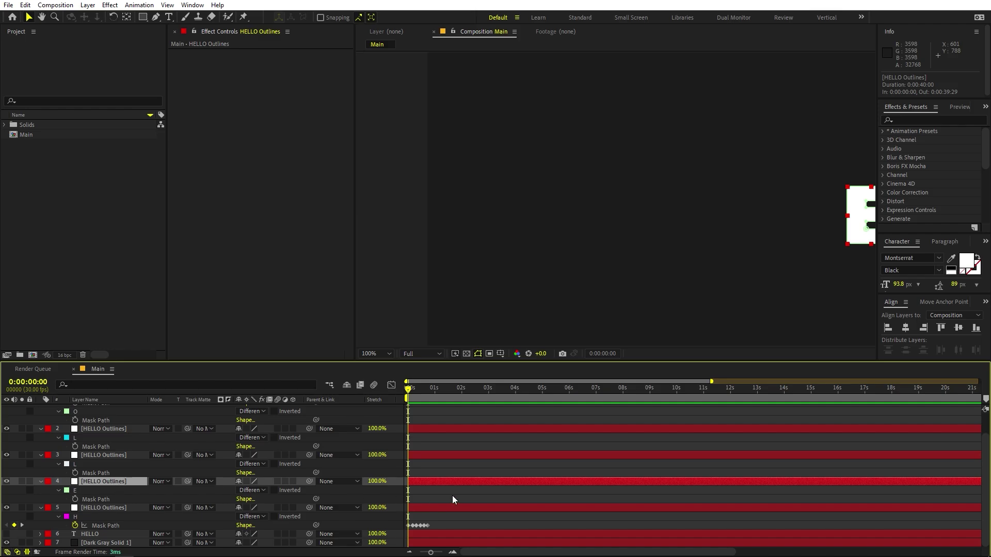
click(74, 499)
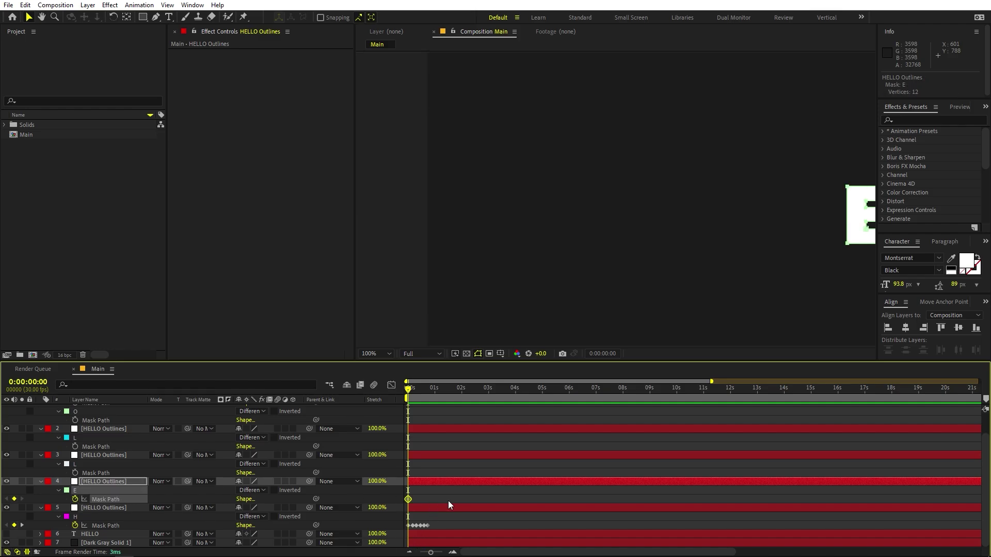
drag(410, 498, 797, 496)
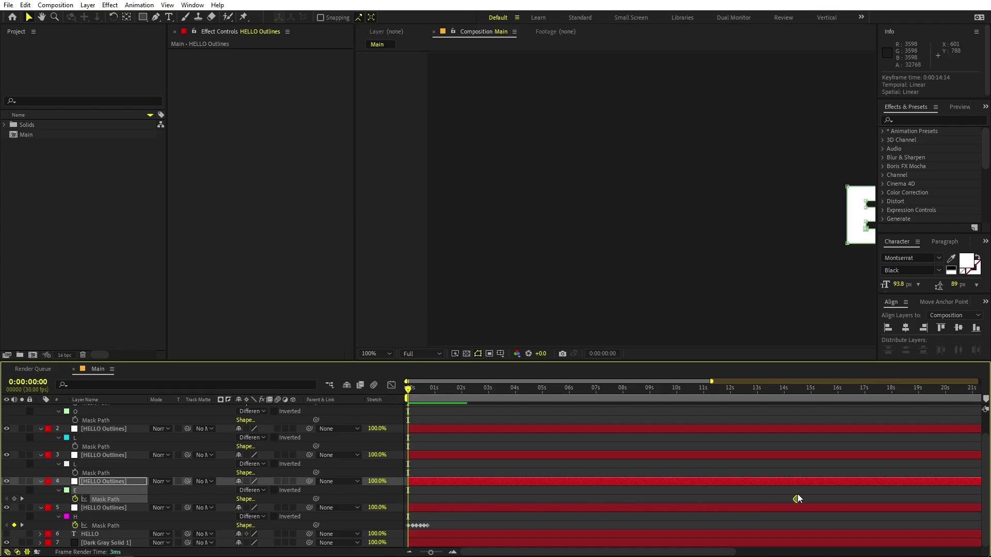
At frame 0, move the entire E mask straight up until it lies above the composition's top edge.
drag(796, 239, 602, 269)
key(v)
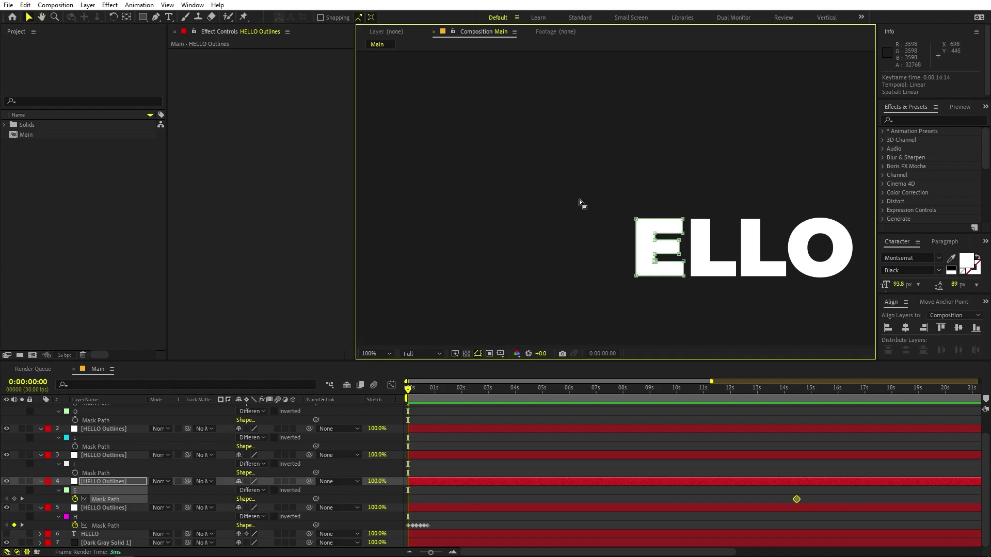
drag(609, 208, 700, 295)
key(comma)
key(comma)
key(comma)
key(comma)
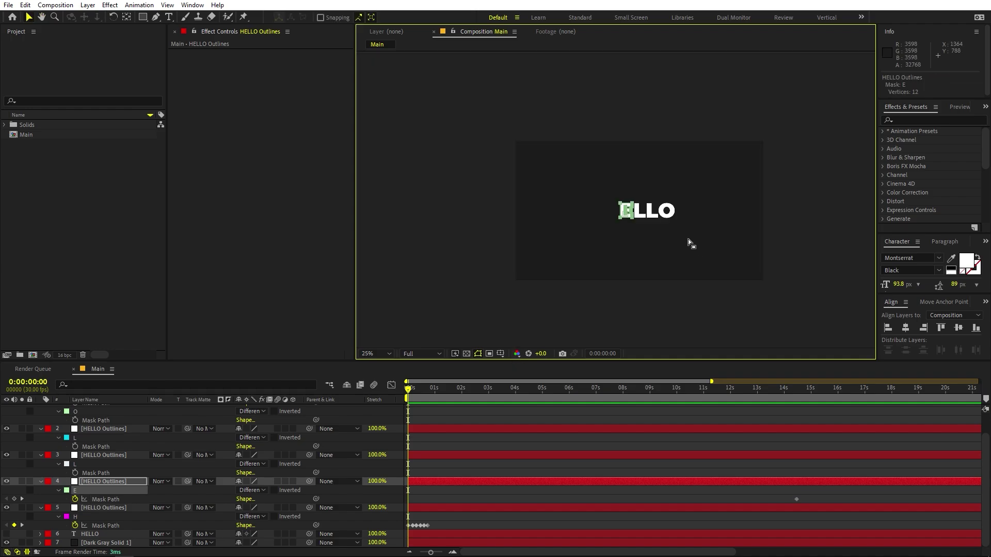
drag(619, 206, 645, 190)
key(period)
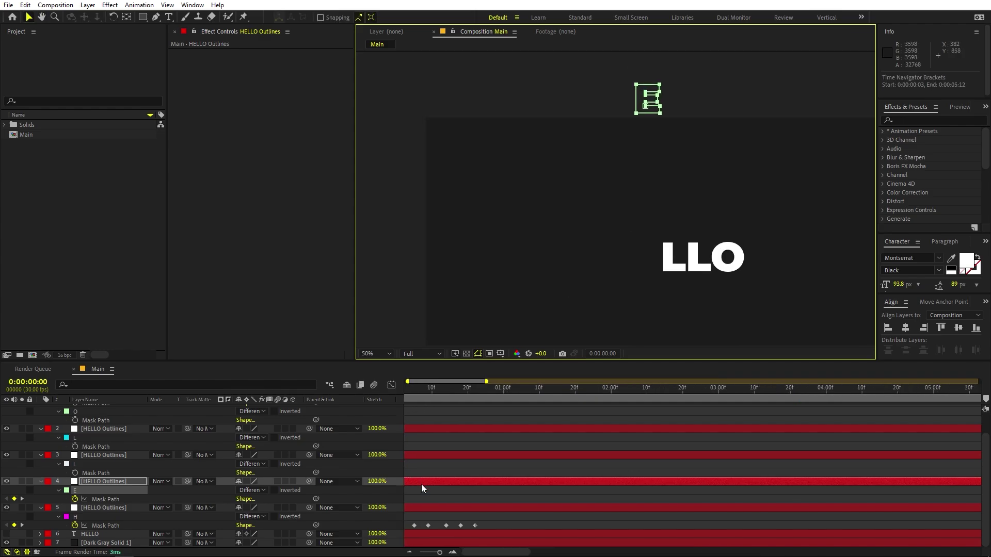
At 0:00:00:05, move the vertices of the E's bottom arm down into the frame, stretching the stem vertically.
drag(493, 553, 467, 552)
click(428, 393)
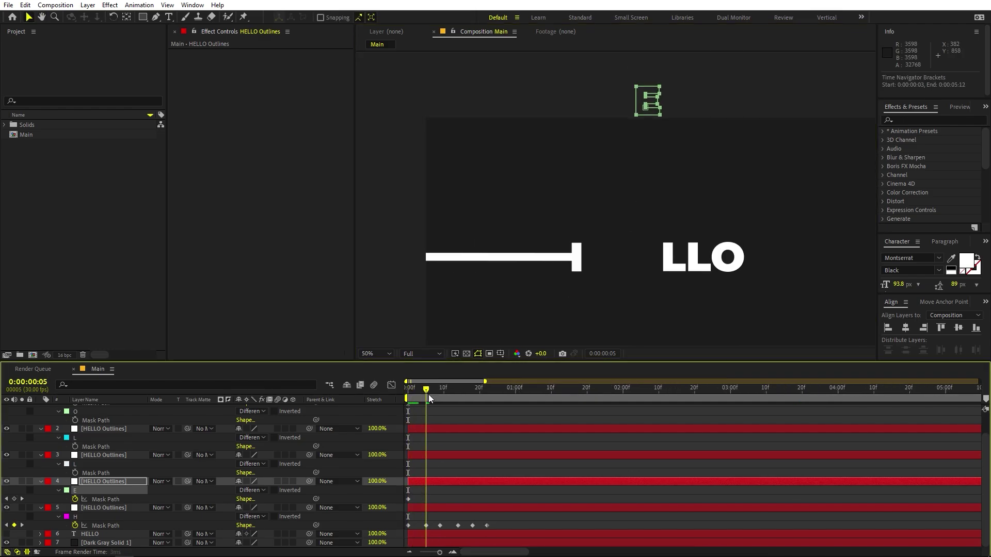
click(638, 118)
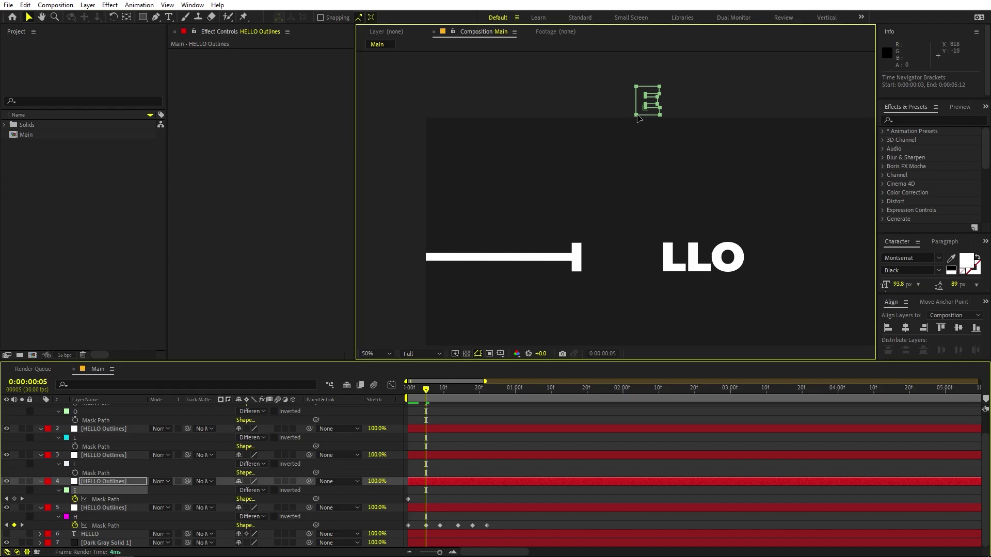
click(666, 117)
click(646, 115)
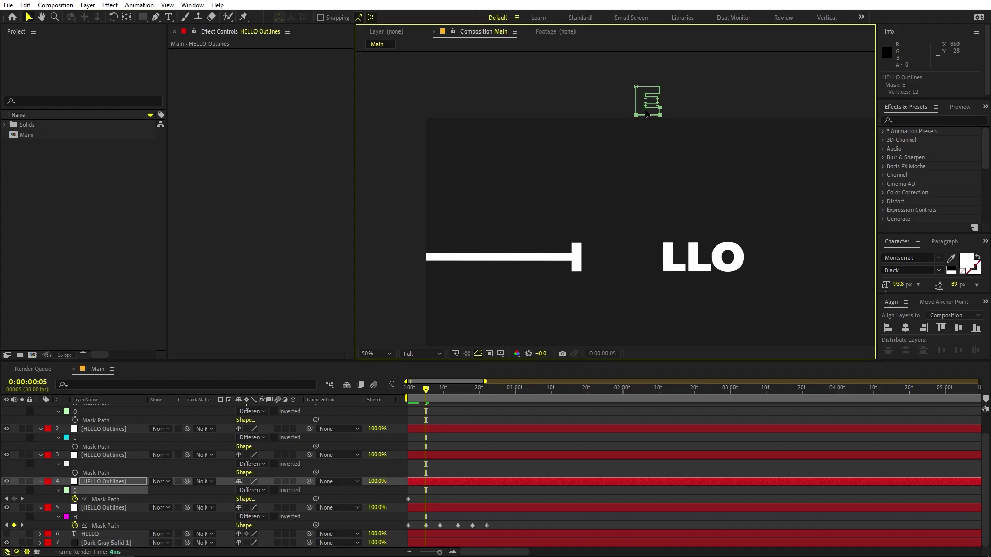
drag(648, 120, 647, 227)
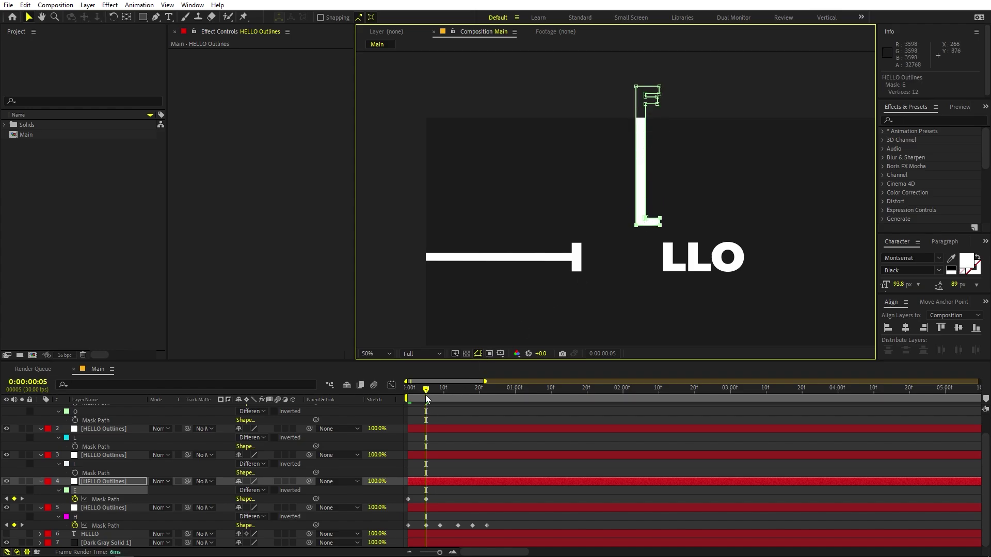
At 0:00:00:09, move the E's middle arm vertices down to just above the bottom arm.
drag(426, 398, 439, 398)
click(645, 108)
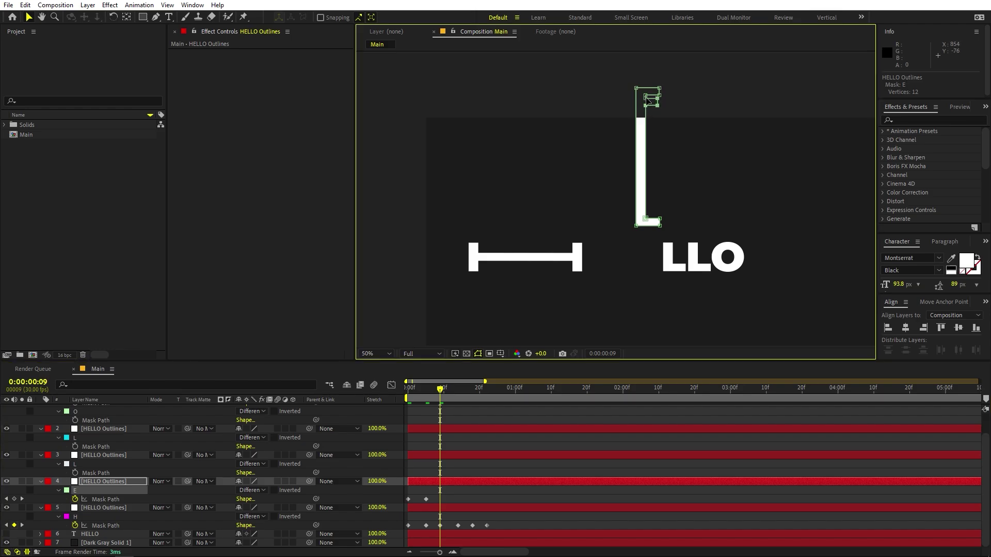
drag(646, 99, 646, 196)
At 0:00:00:14, lower the E's bottom and middle arms to the text row and bring its top arm down into the frame.
drag(444, 399, 458, 398)
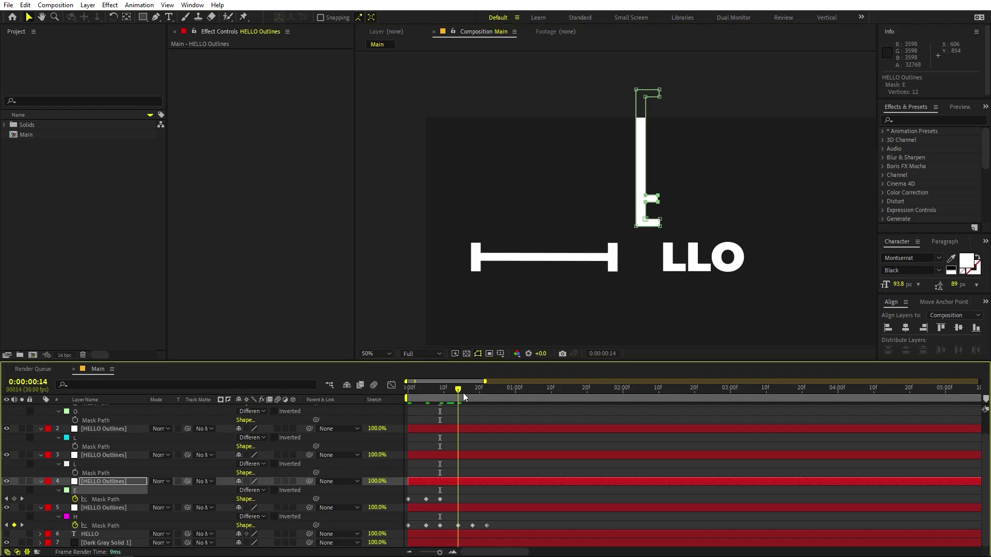
drag(670, 211, 638, 272)
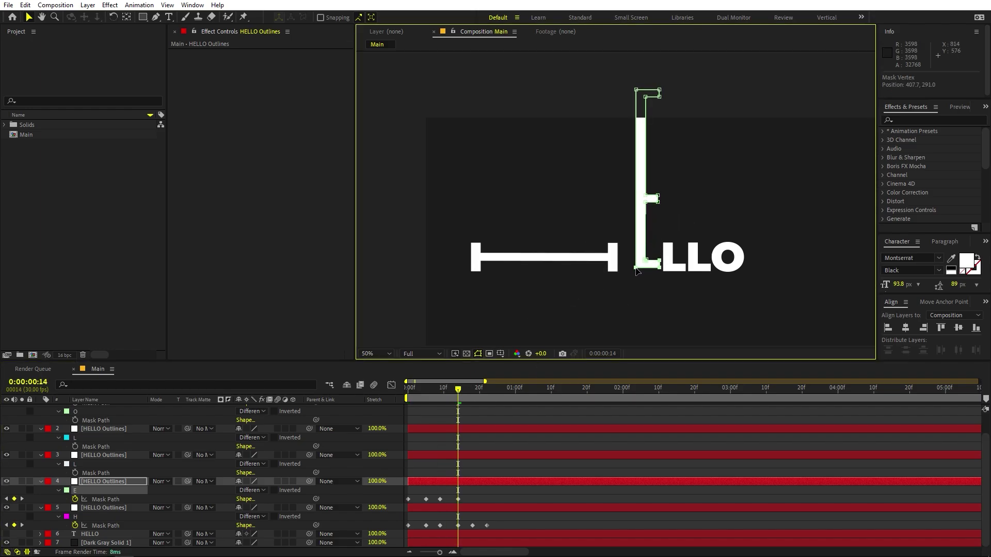
drag(638, 211, 638, 212)
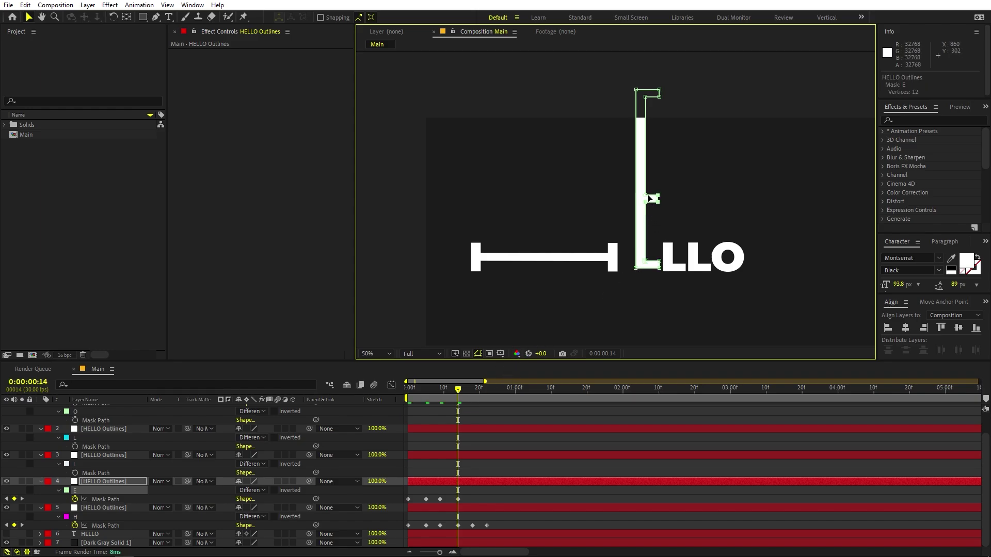
drag(650, 204, 649, 237)
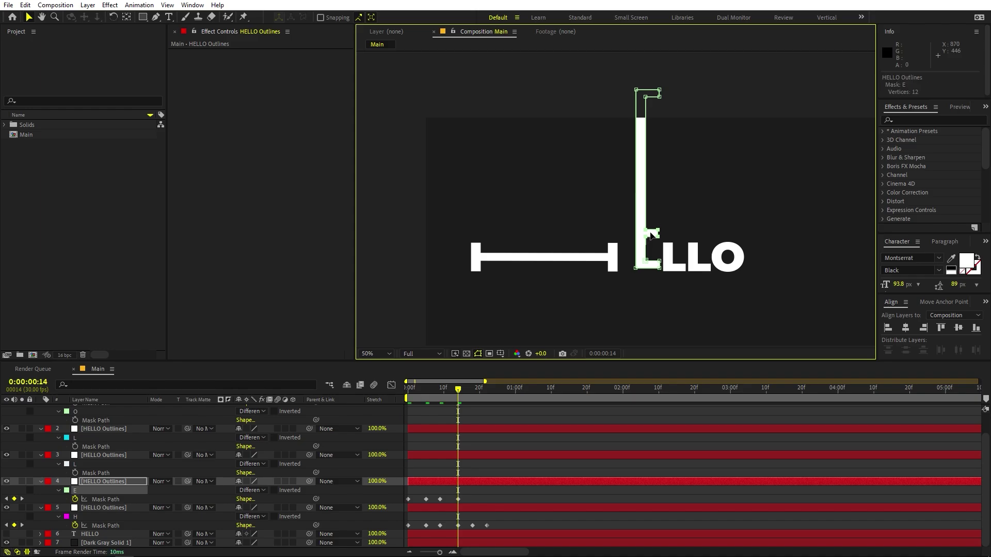
drag(666, 85, 647, 182)
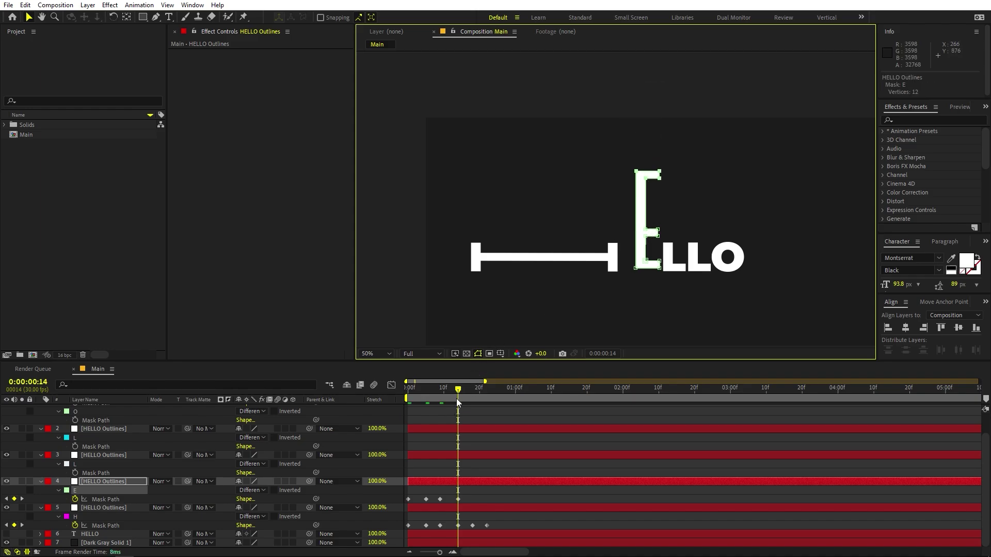
At 0:00:00:18, lower all three arms of the E further, bringing the top arm much closer to compact the letter.
key(k)
drag(652, 233, 652, 269)
drag(658, 178, 658, 230)
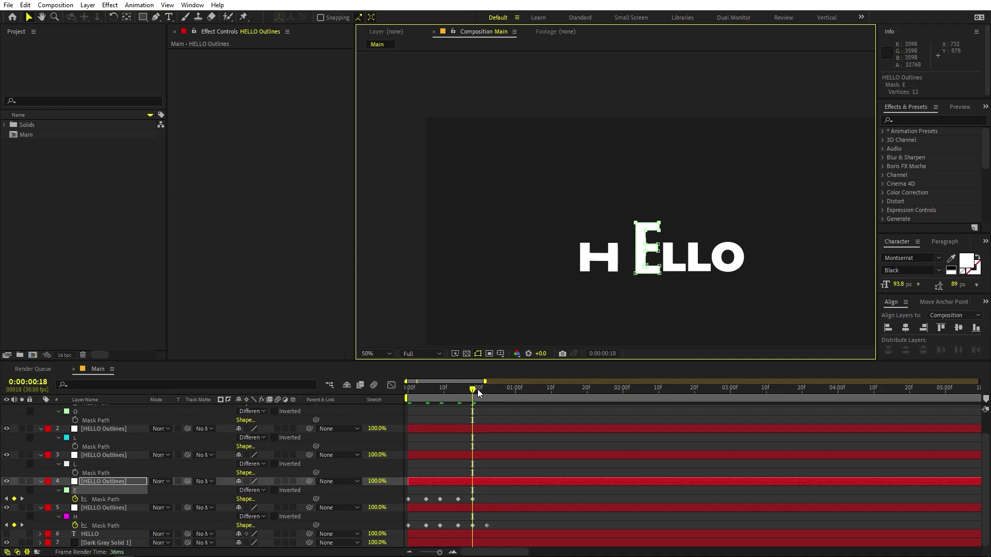
Move the E's parked final Mask Path keyframe to 0:00:00:22.
drag(477, 390, 487, 391)
key(minus)
key(minus)
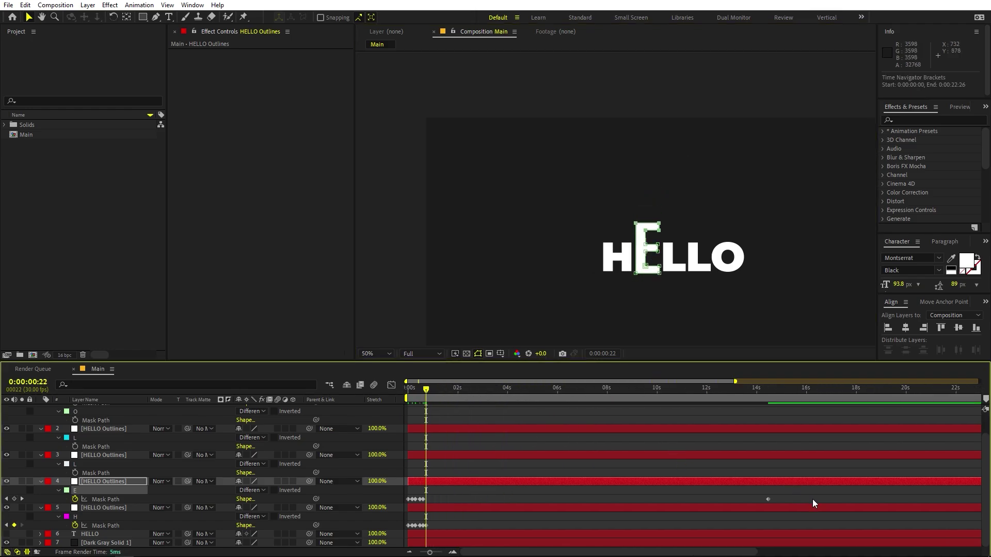
drag(768, 499, 429, 505)
key(period)
key(h)
drag(672, 243, 670, 170)
key(v)
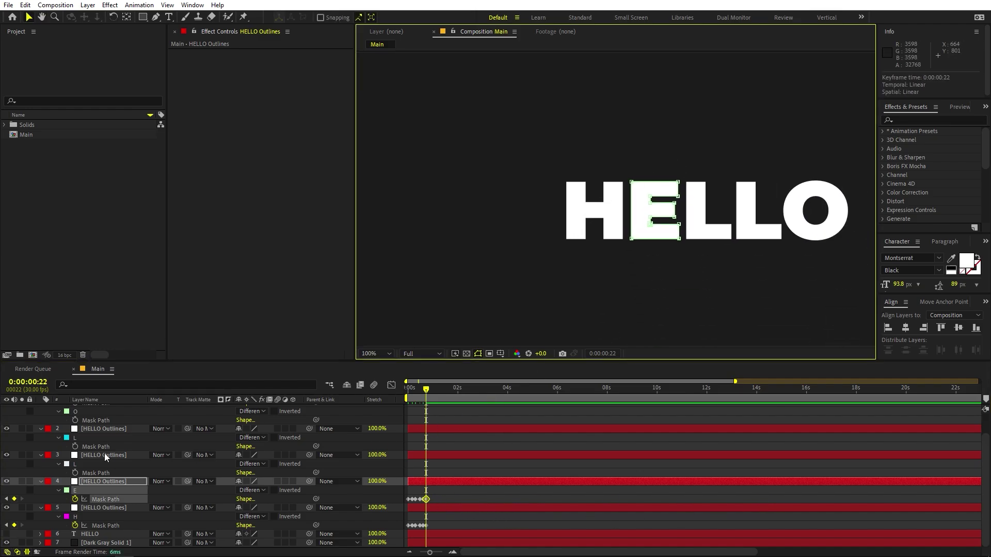
Keyframe the first L's Mask Path, raising its vertices from below the frame toward the text row in successive keyframes.
scroll(105, 451, up, 1)
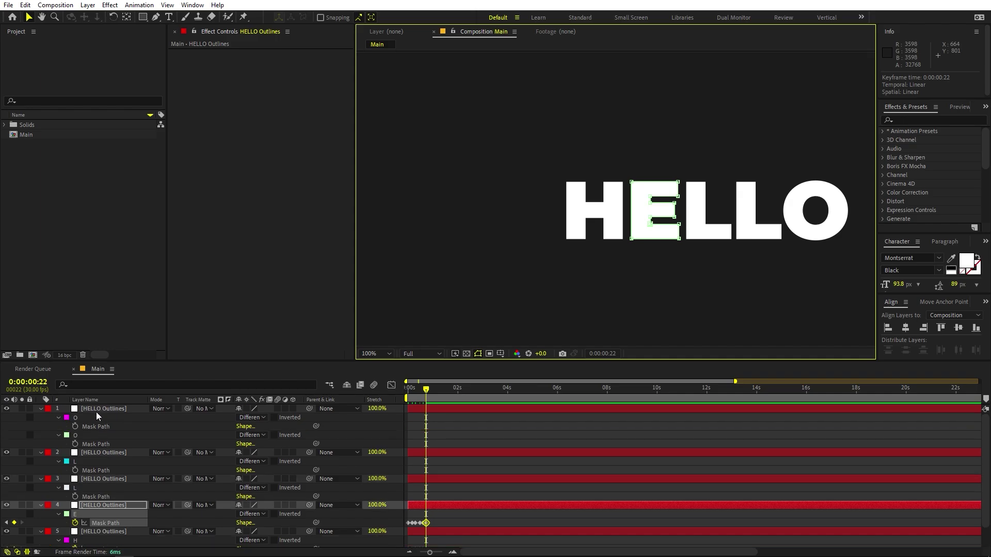
click(93, 480)
click(74, 496)
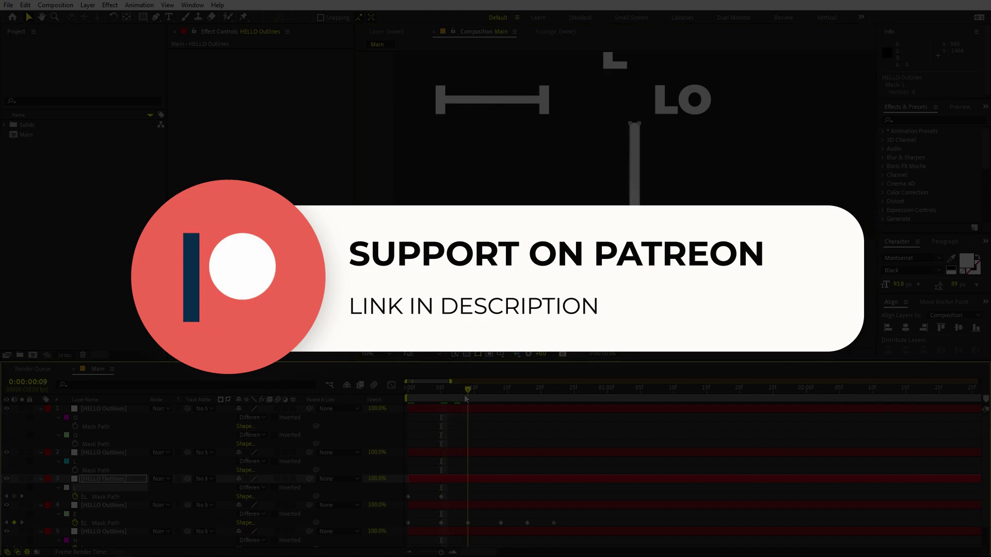
drag(652, 269, 652, 177)
drag(652, 171, 652, 121)
click(527, 388)
key(comma)
Keyframe the second L's Mask Path so it stretches from above the frame down to the text row by 0:00:00:22.
scroll(823, 491, down, 3)
click(74, 470)
drag(449, 470, 541, 470)
key(Home)
drag(638, 149, 659, 165)
key(k)
click(429, 388)
key(k)
key(.)
key(space)
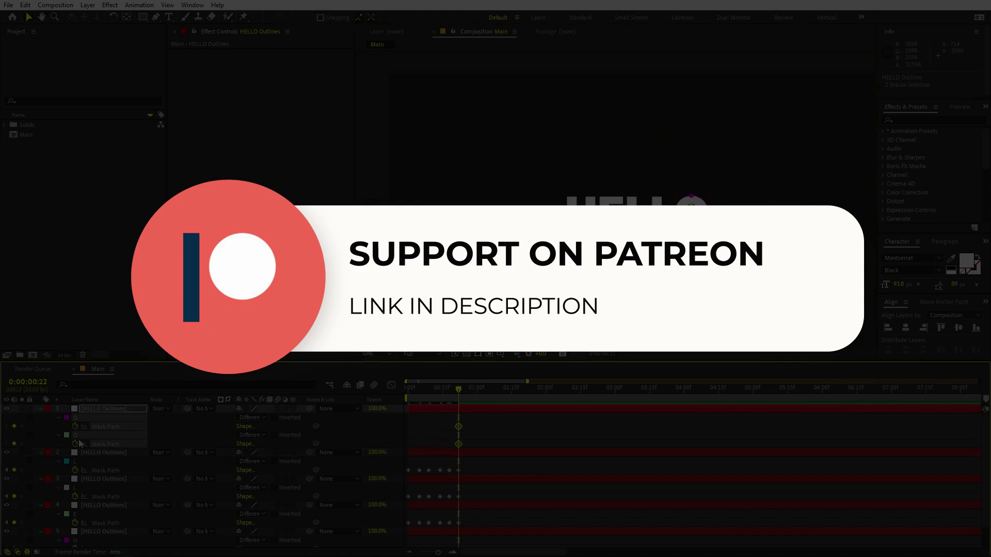
Keyframe both O Mask Paths so the letter stretches in from the frame's right edge, and place their final keyframes at 0:00:00:22.
click(419, 398)
click(429, 398)
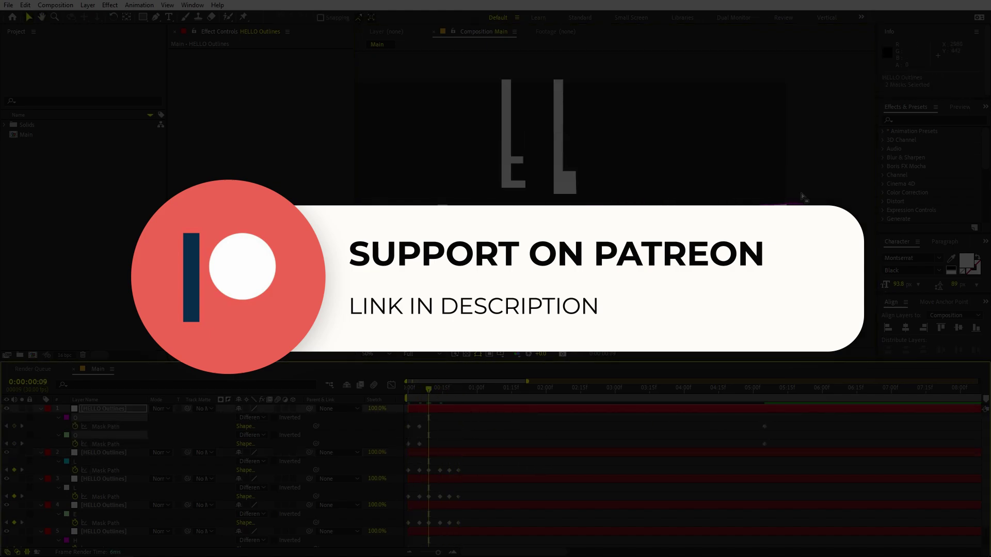
click(449, 397)
click(439, 397)
mouse_move(665, 206)
mouse_down()
mouse_move(665, 192)
mouse_move(676, 206)
mouse_up()
click(449, 398)
click(458, 397)
drag(777, 421, 756, 449)
drag(765, 444, 459, 444)
Play back the animation of all five letters from the start.
key(space)
click(419, 398)
key(k)
click(544, 439)
key(Home)
key(space)
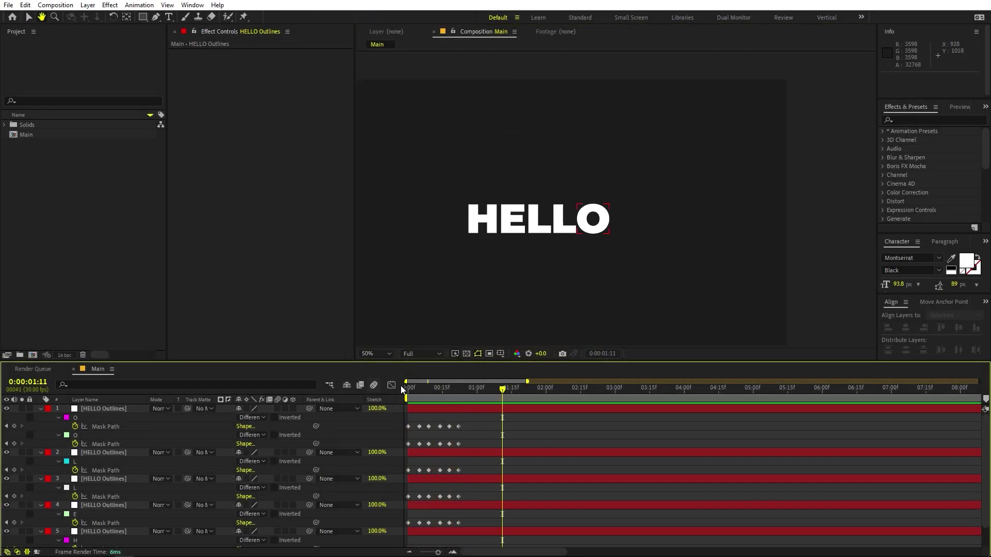
key(space)
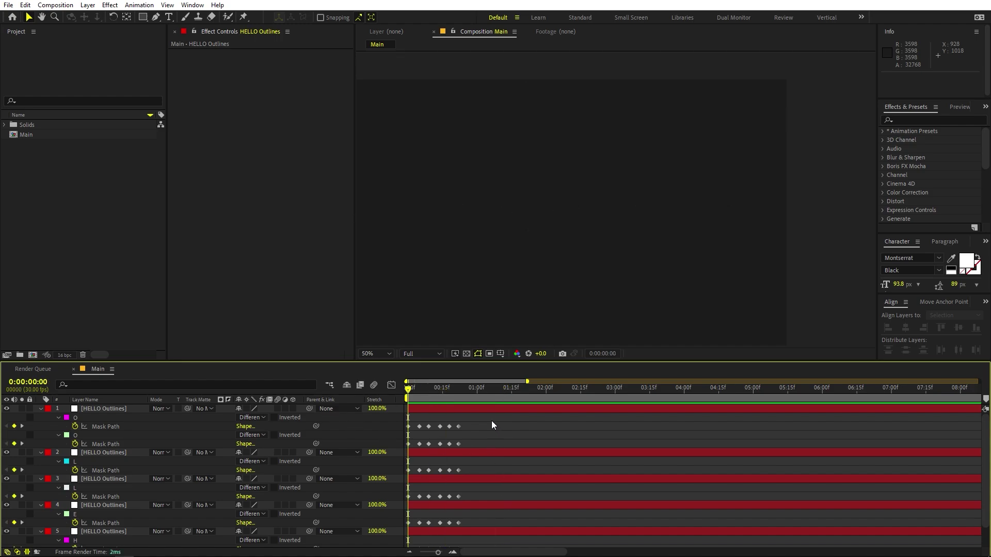
Apply Easy Ease to all Mask Path keyframes of the five letter layers and display their speed graph.
drag(491, 418, 395, 528)
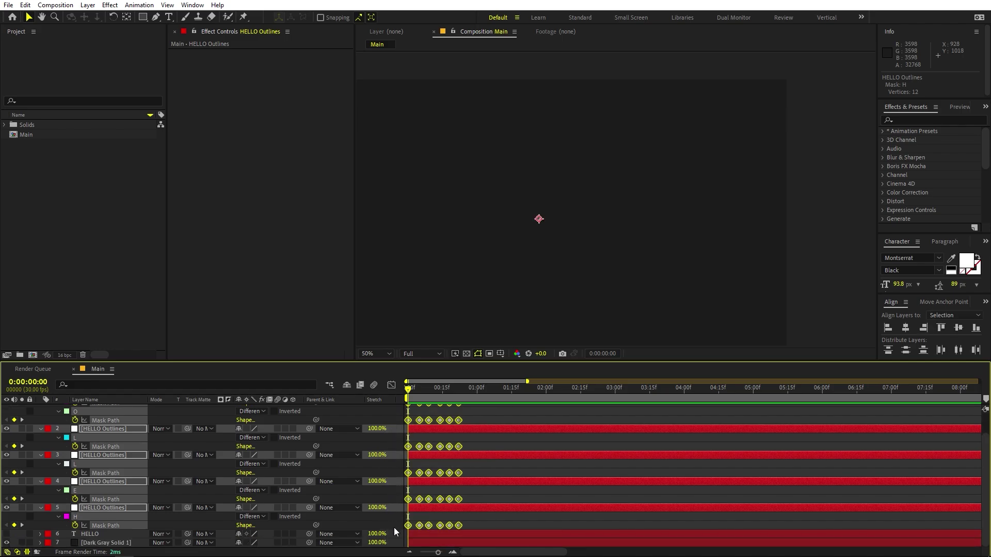
key(F9)
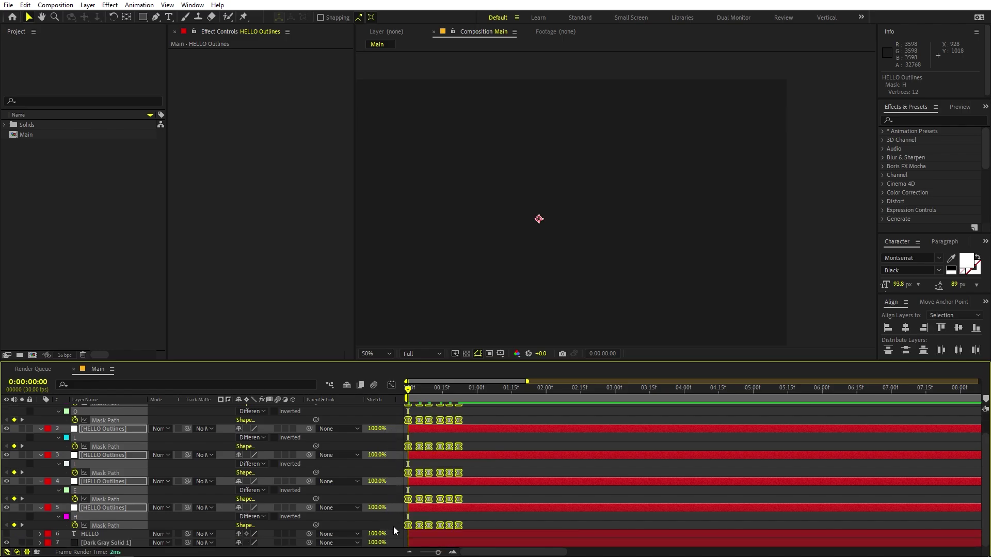
click(391, 385)
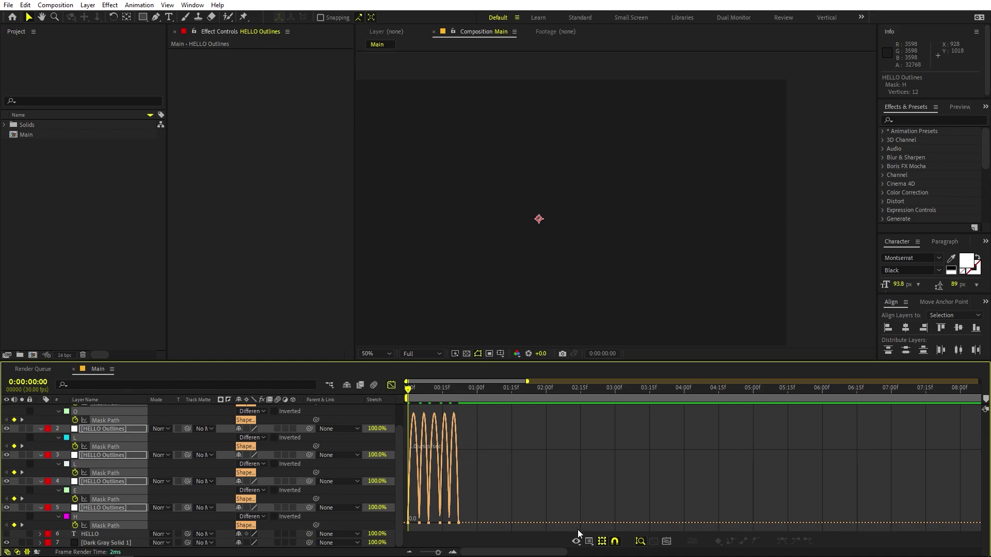
click(588, 542)
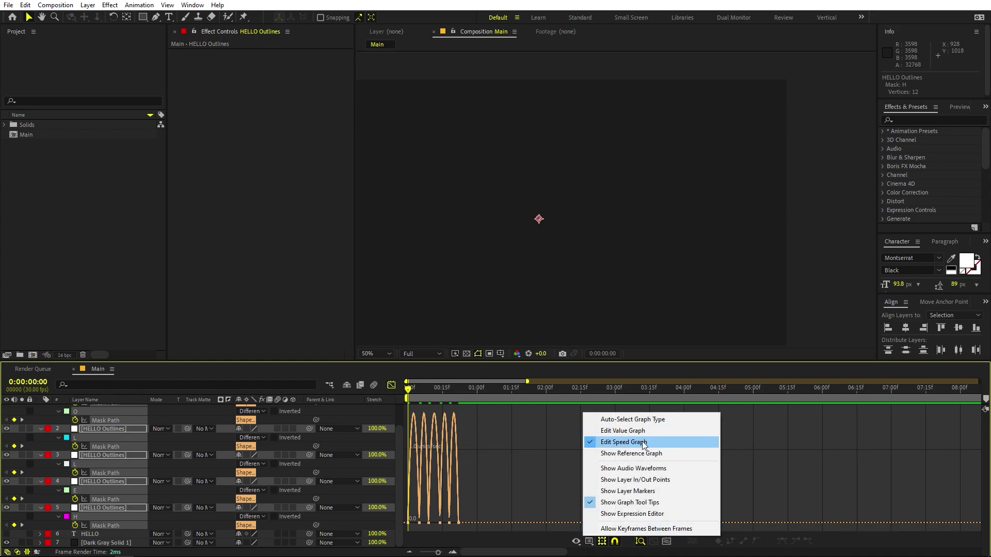
click(532, 488)
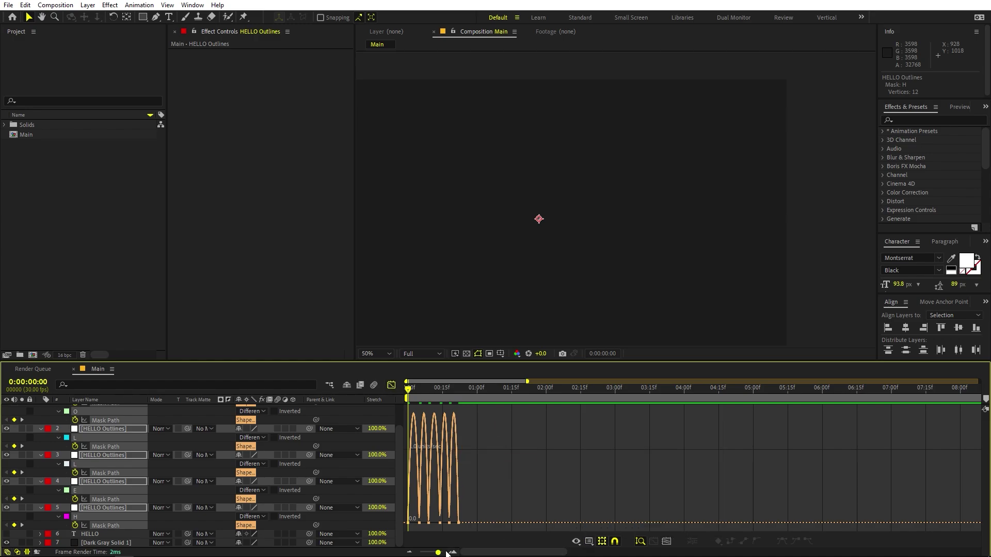
Lengthen the influence handles of all Mask Path keyframes to form sharp speed peaks between keyframes.
drag(441, 553, 440, 553)
drag(659, 469, 316, 553)
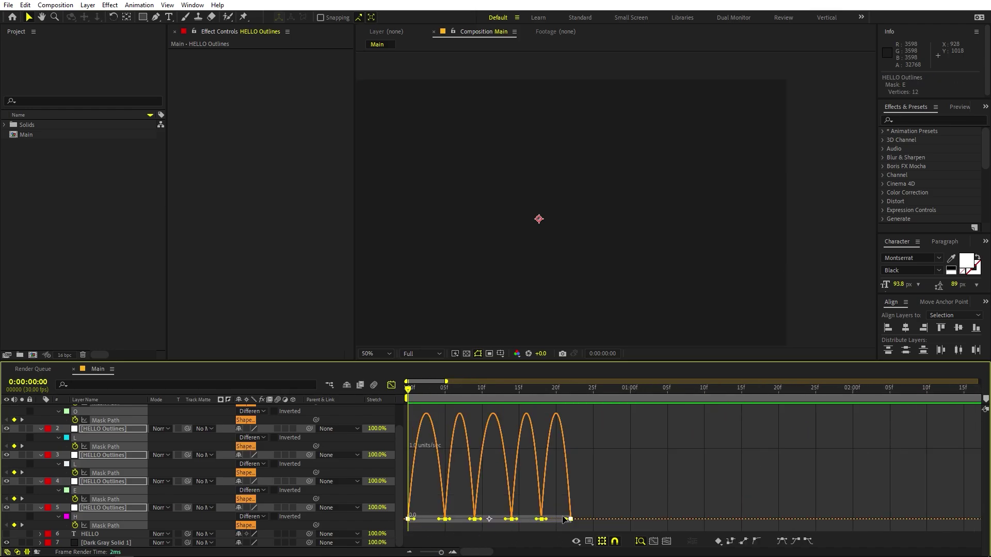
drag(567, 523, 553, 522)
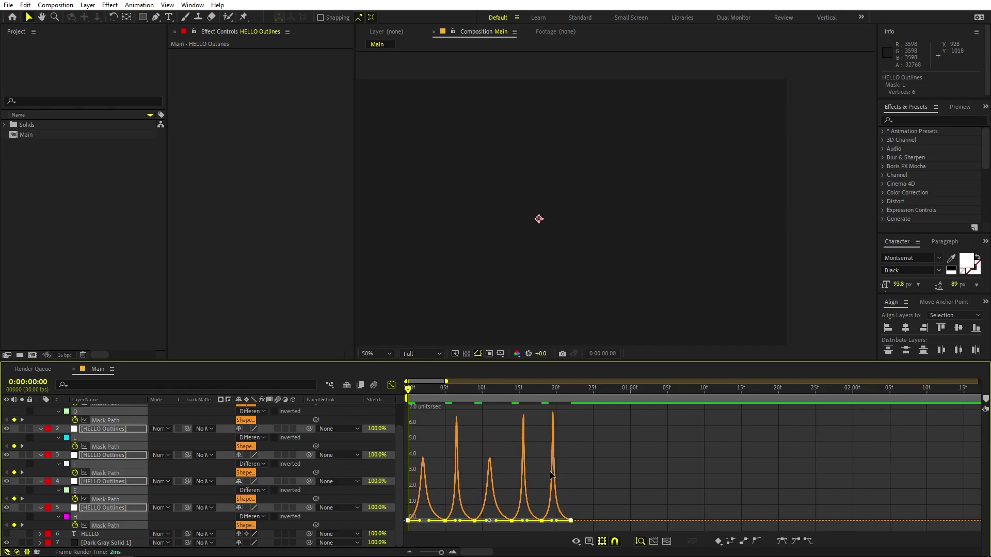
Play back the eased letter animation and close the graph editor.
key(space)
key(space)
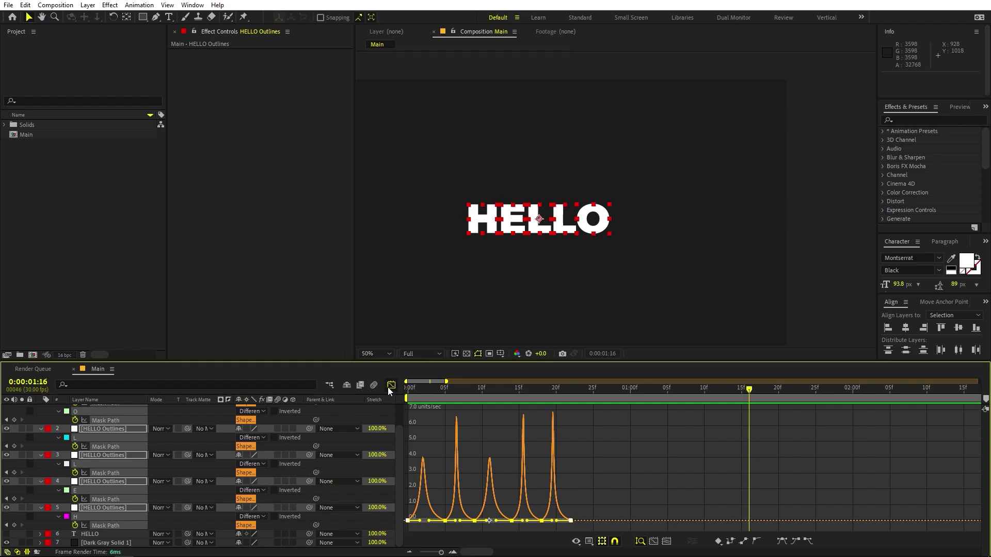
click(391, 386)
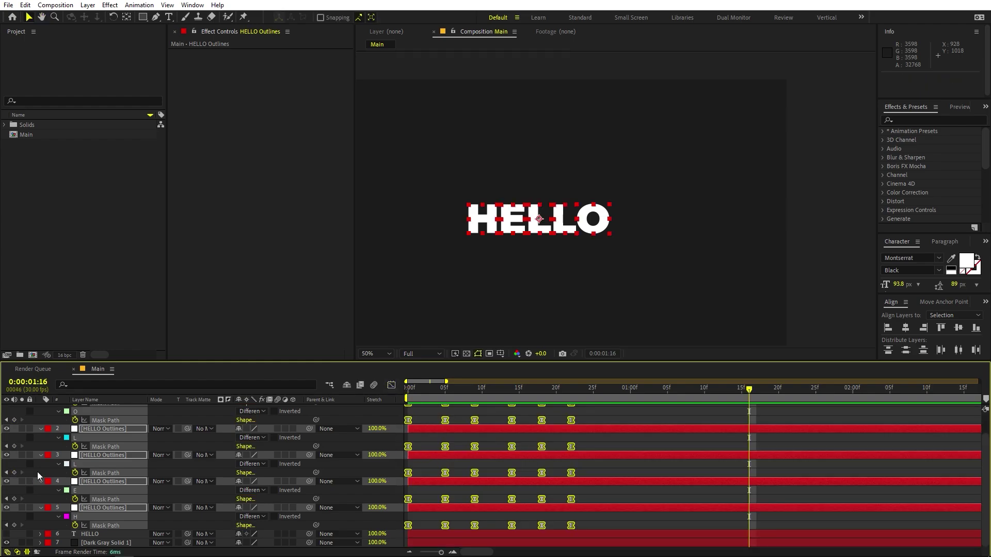
Pre-compose the five HELLO Outlines layers into a new composition named Text.
scroll(37, 472, up, 1)
click(41, 408)
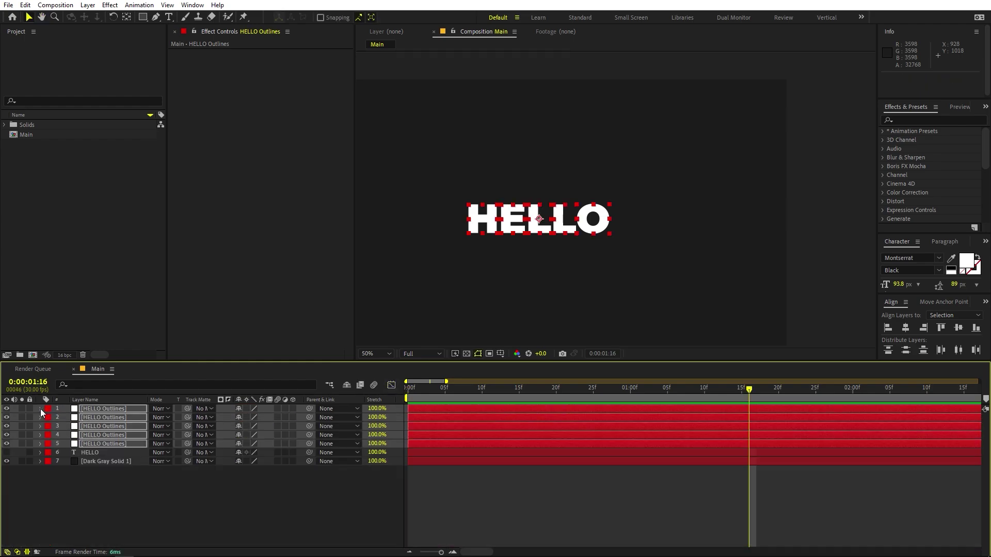
right_click(98, 408)
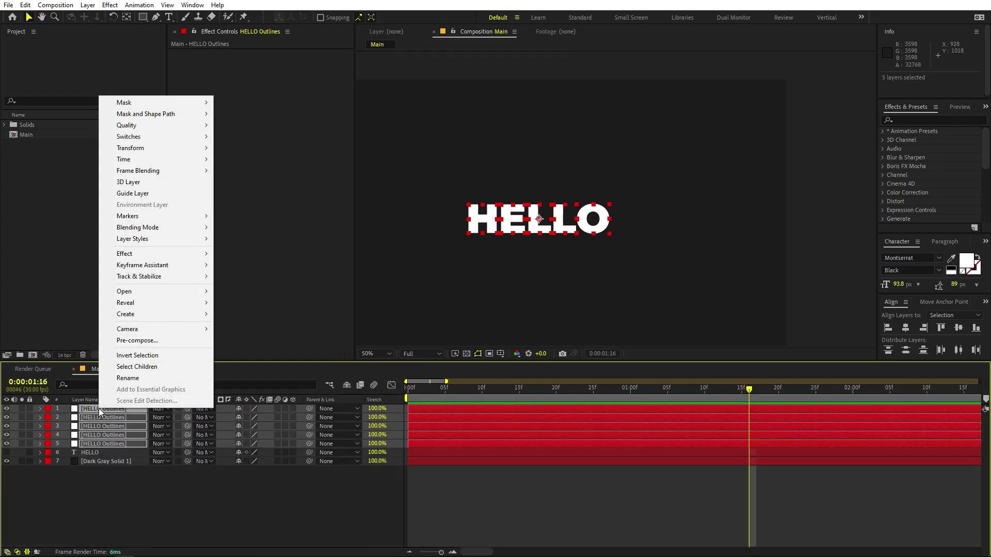
click(134, 339)
text(Tex)
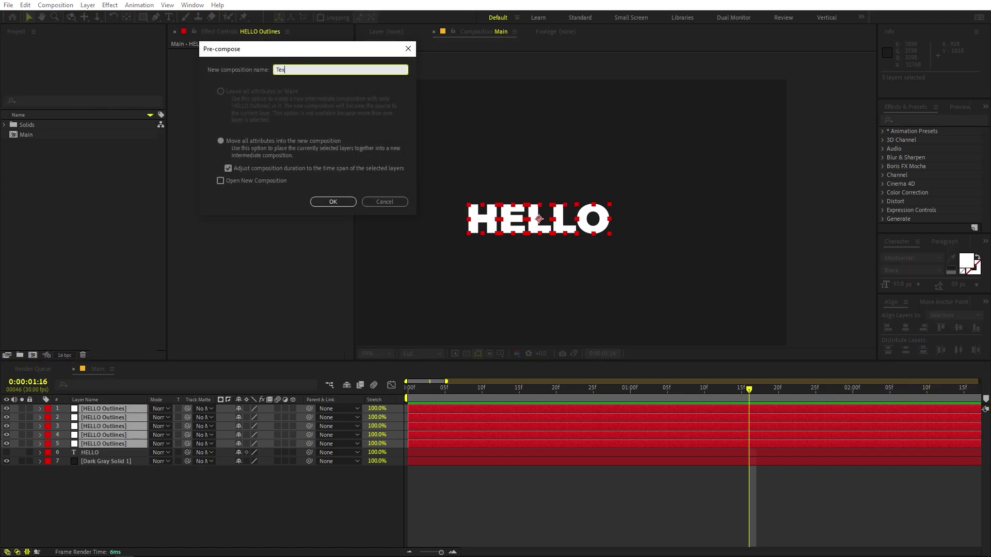
text(t)
click(333, 202)
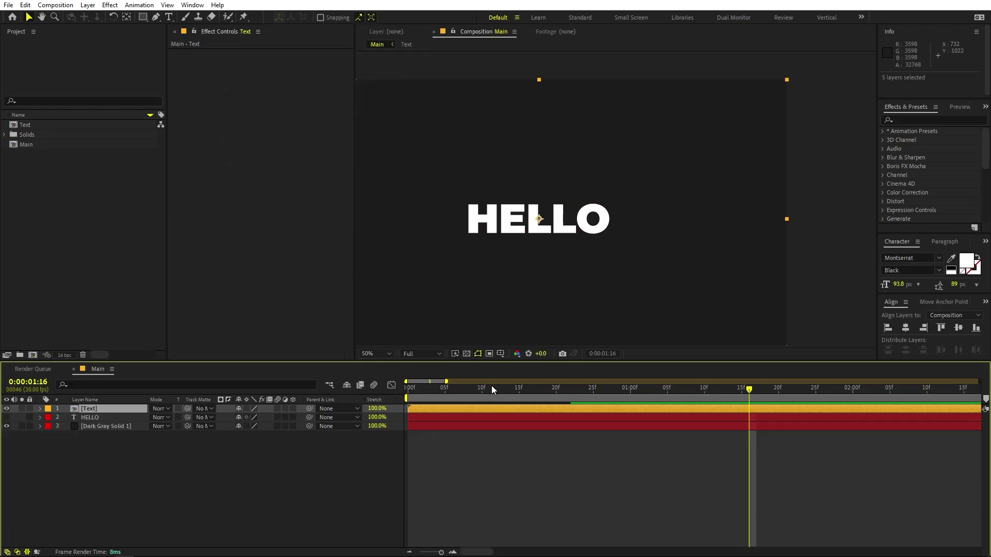
Duplicate the Text layer and delay the lower copy by one frame to start at 0:00:00:01.
key(Home)
drag(433, 404, 466, 398)
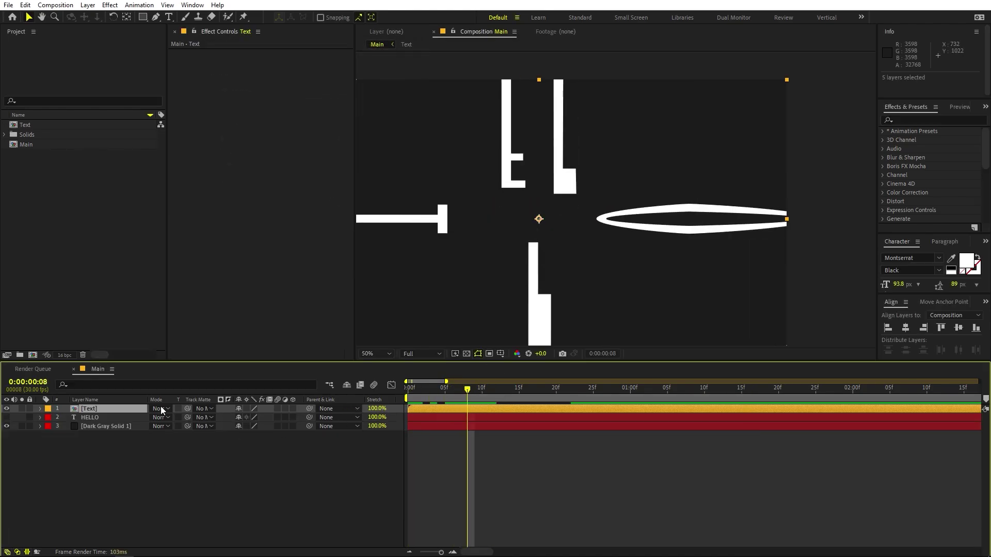
click(86, 408)
key(ctrl+d)
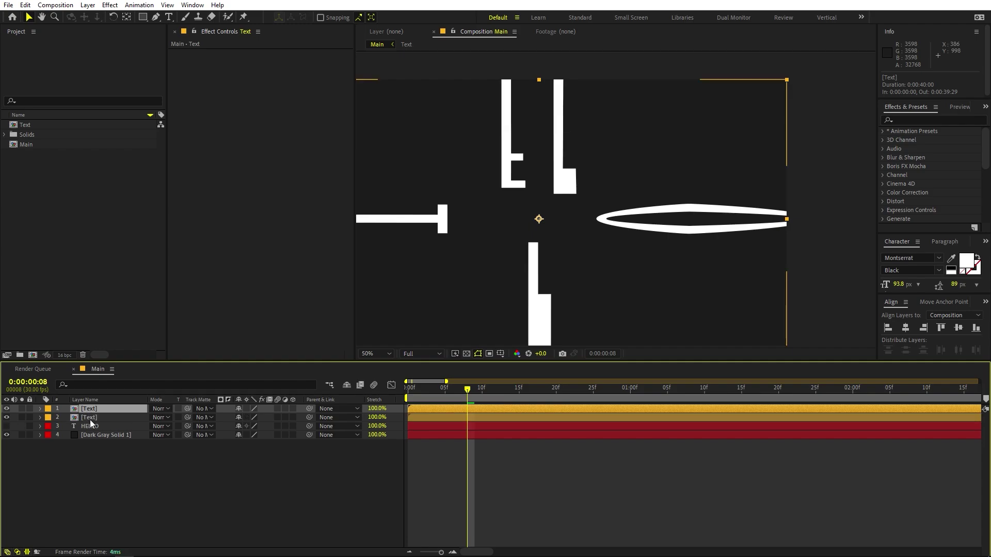
click(91, 422)
drag(442, 552, 463, 554)
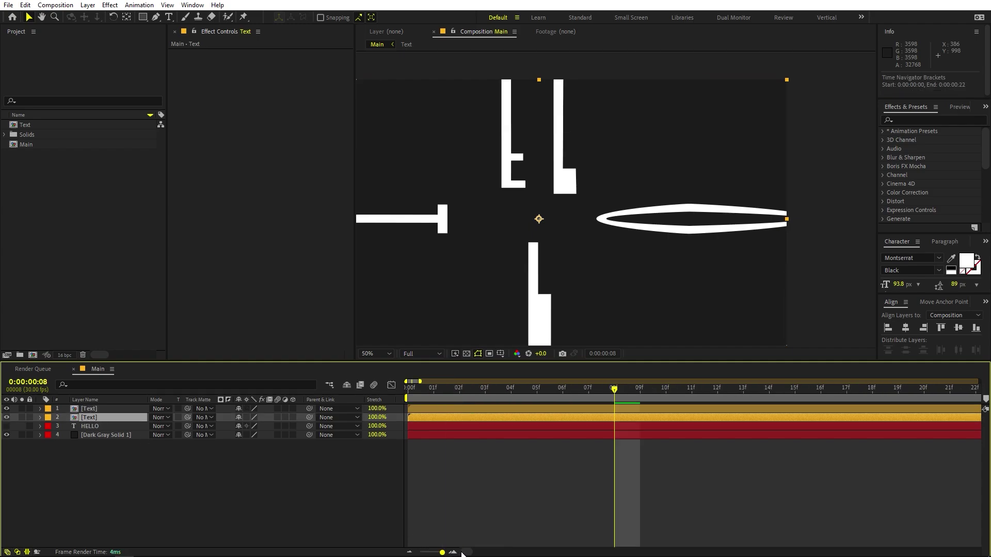
drag(425, 417, 439, 416)
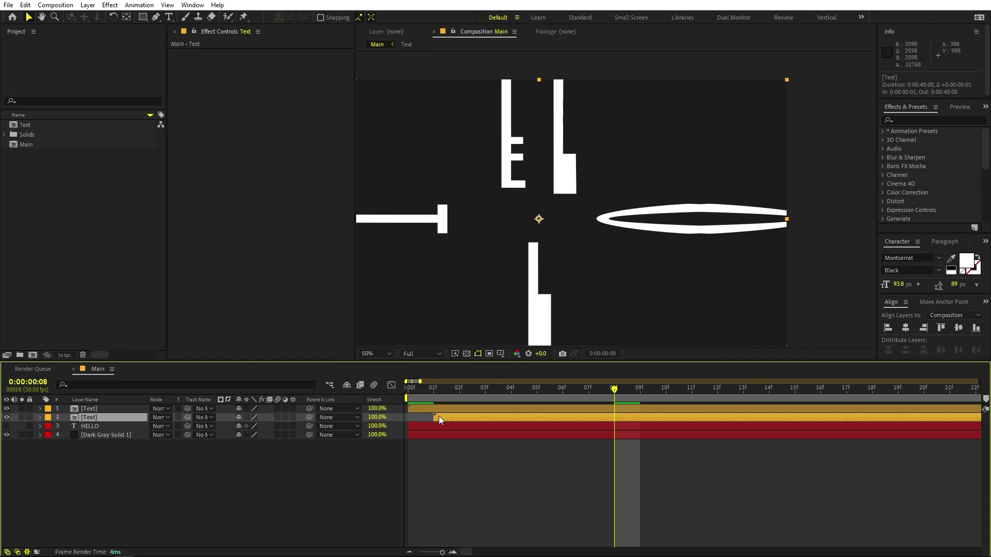
Apply a Fill effect to the lower Text copy and set its color to yellow FFD200.
click(916, 120)
text(f)
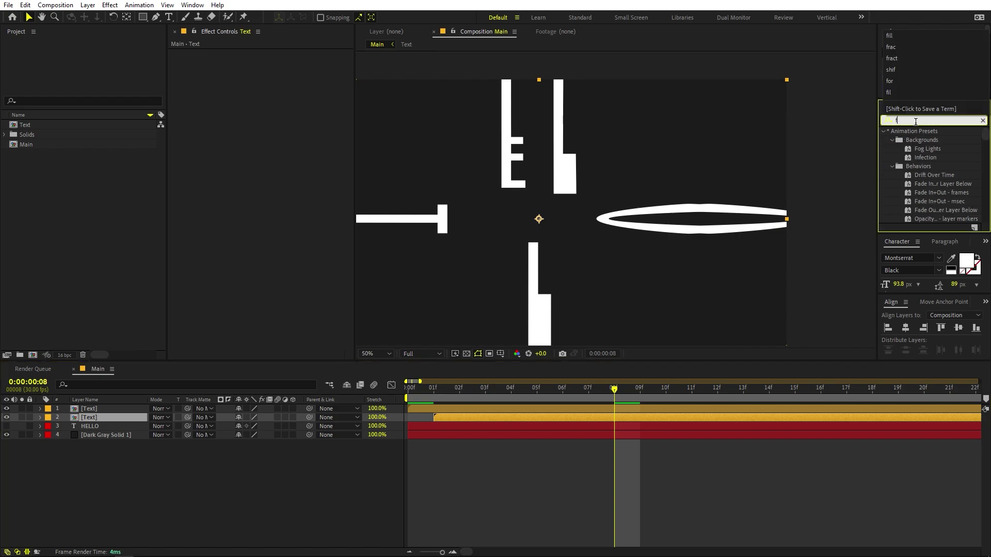
text(ill)
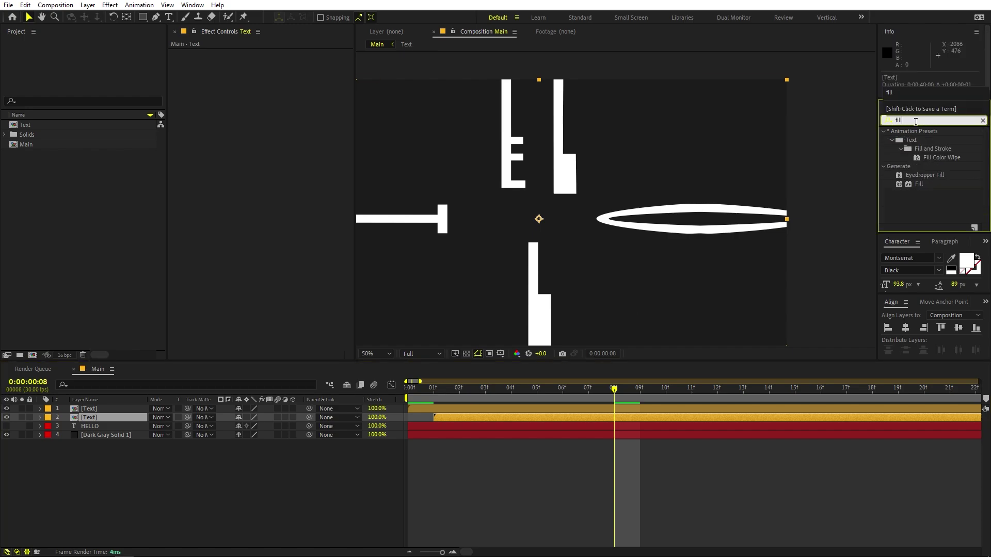
drag(924, 184, 523, 417)
click(274, 80)
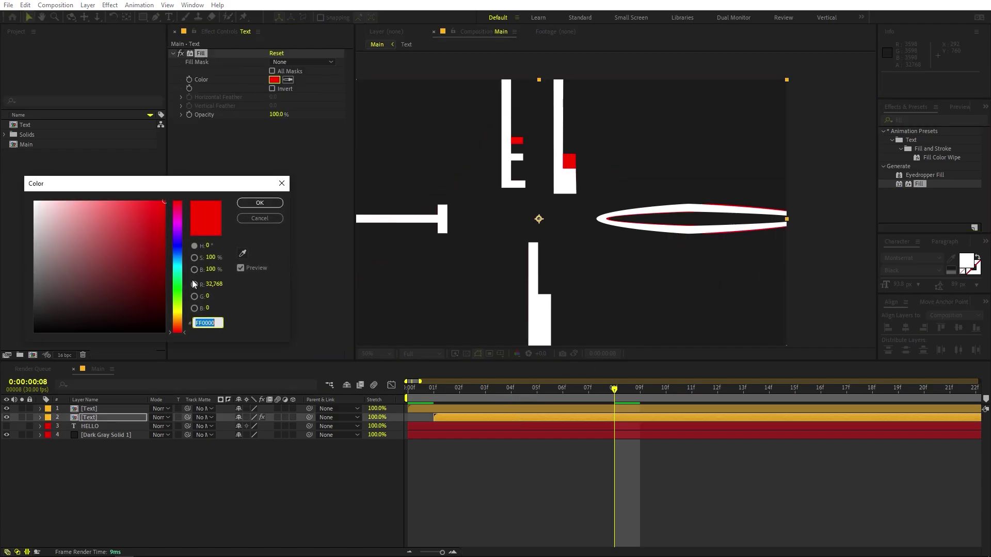
drag(180, 320, 179, 316)
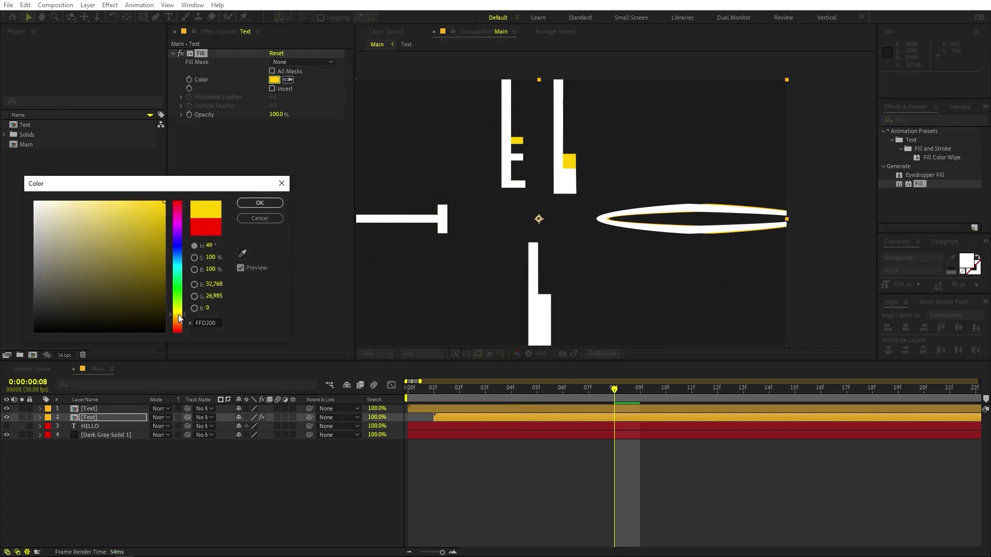
click(256, 203)
Duplicate the yellow Text layer and offset the bottom copy by one frame to start at 0:00:00:02.
click(99, 416)
key(ctrl+d)
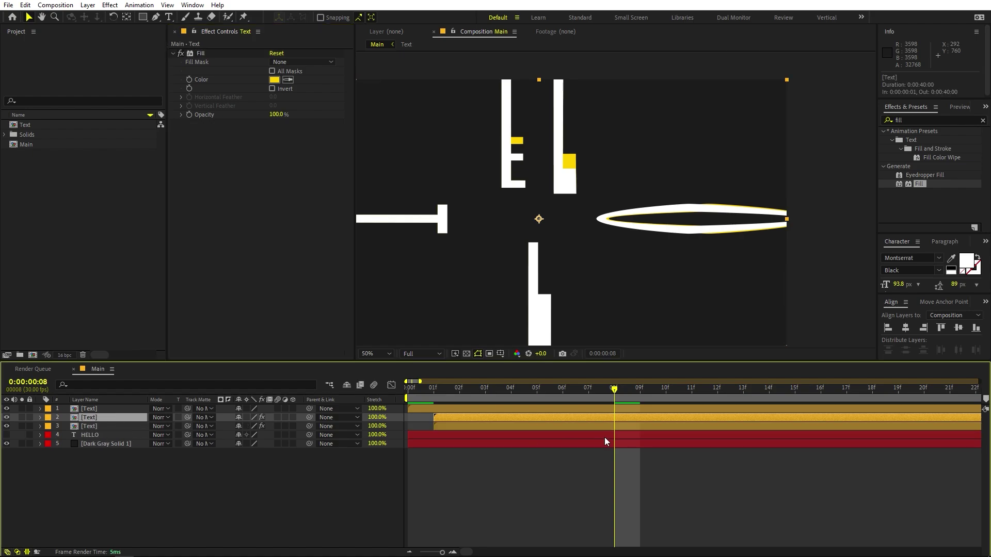
drag(471, 432, 491, 431)
Set the Fill color of the bottom Text copy to red.
click(274, 80)
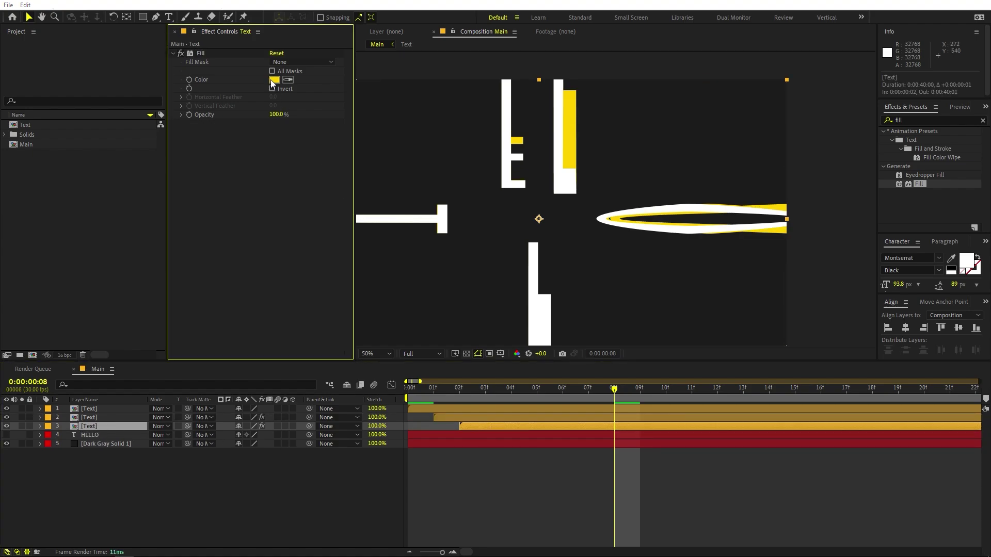
drag(177, 221, 179, 187)
click(260, 203)
Play back the layered color trails, and inspect the letters at 0:00:00:07.
key(space)
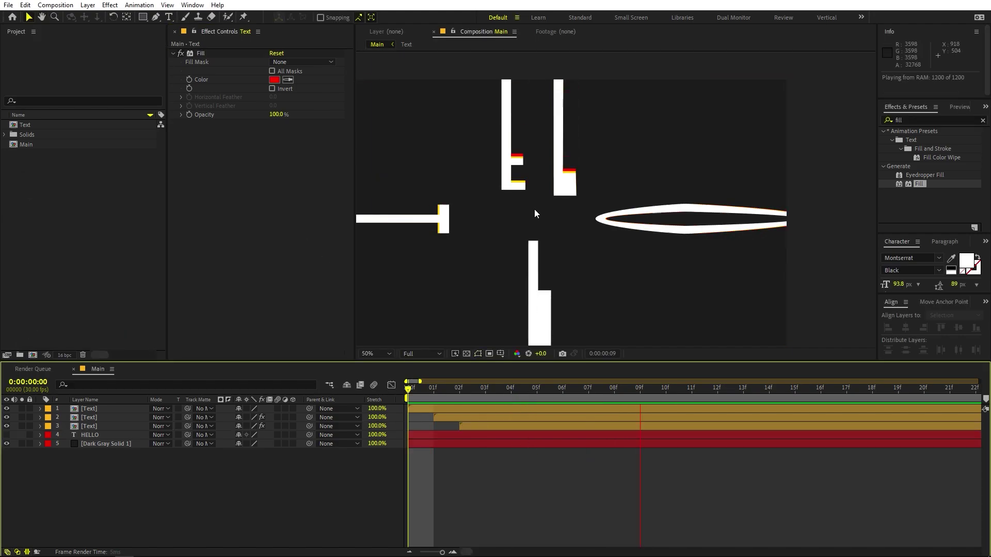
key(space)
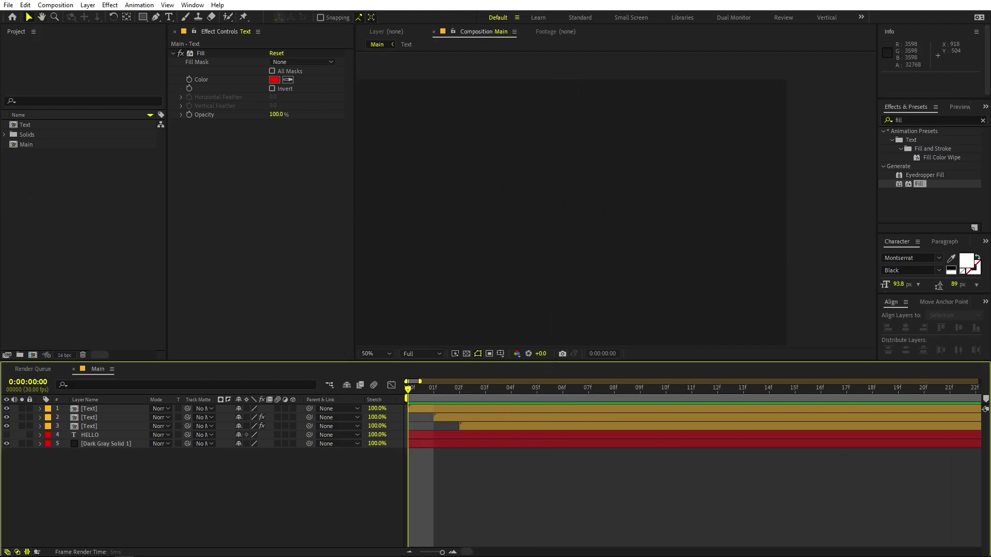
drag(434, 389, 586, 403)
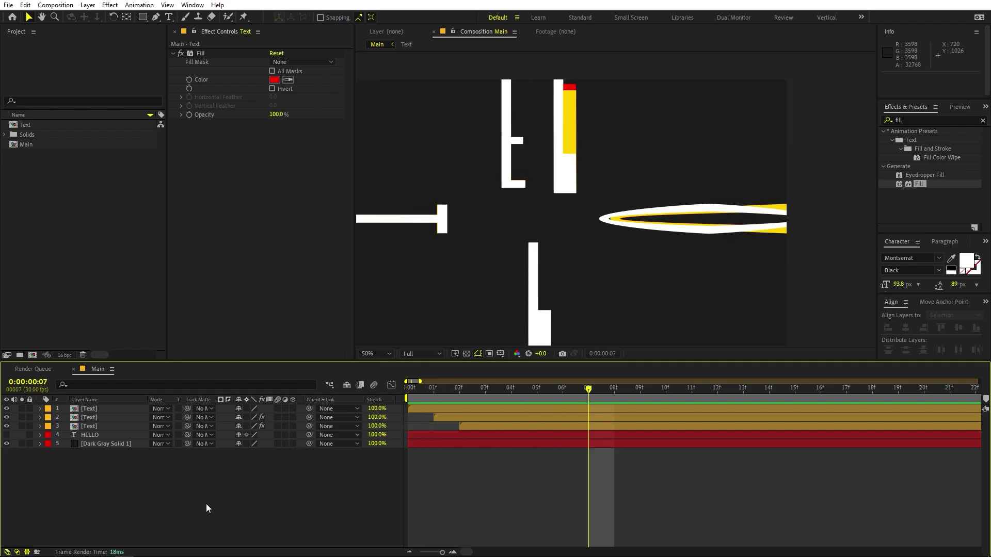
Create a new 1920 x 1080 dark gray solid above the Text layers in the Main composition.
right_click(172, 506)
mouse_move(217, 374)
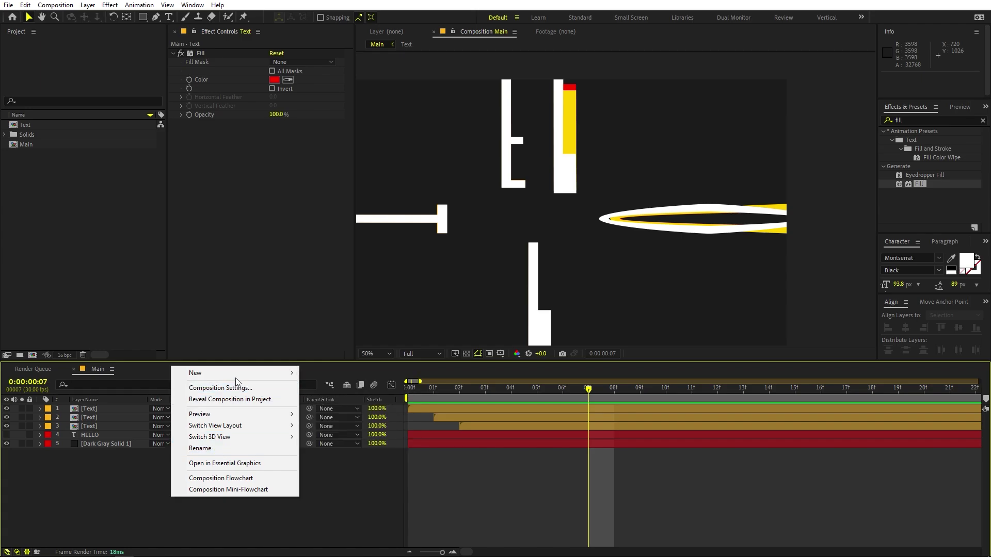
click(325, 399)
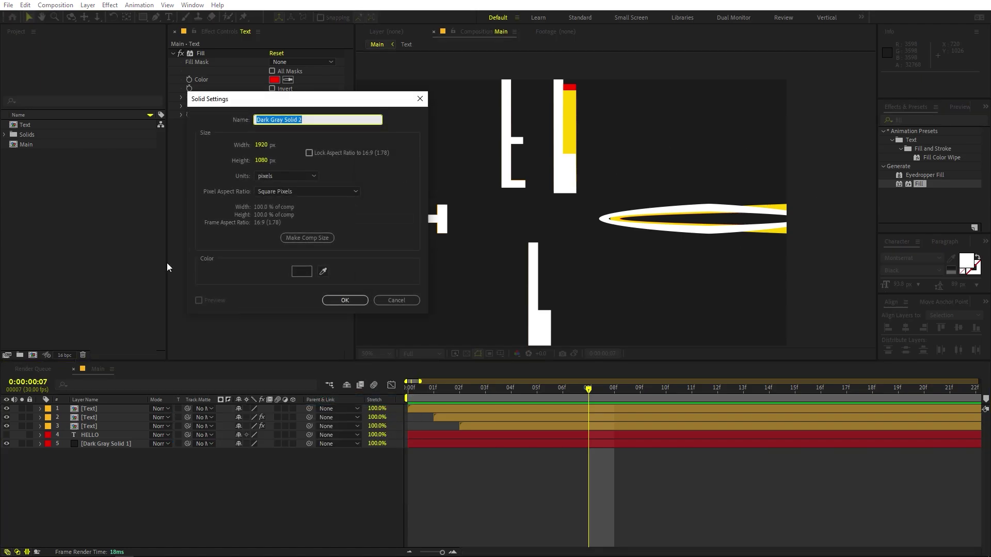
click(361, 302)
Find the Fractal Noise effect and apply it to the new top solid.
click(930, 116)
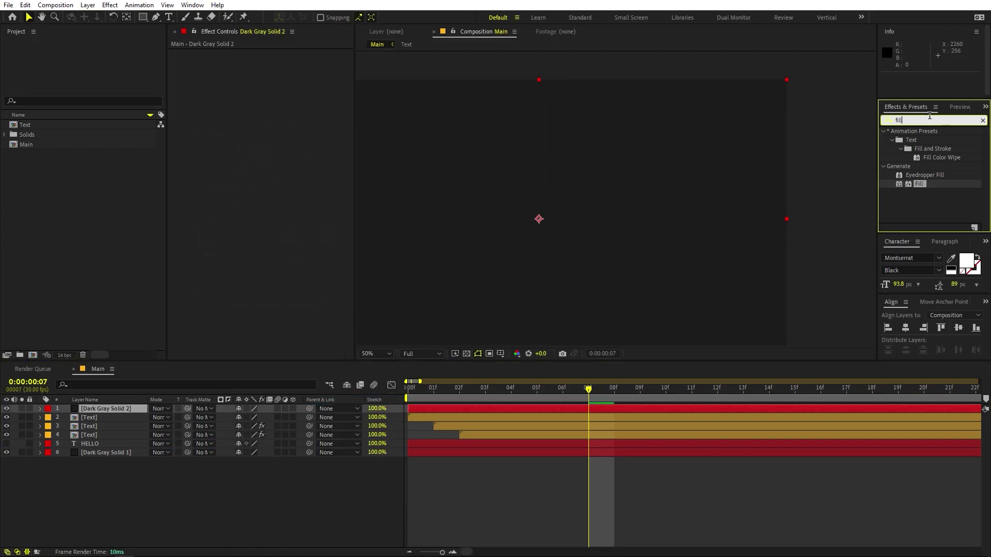
key(ctrl+a)
text(frac)
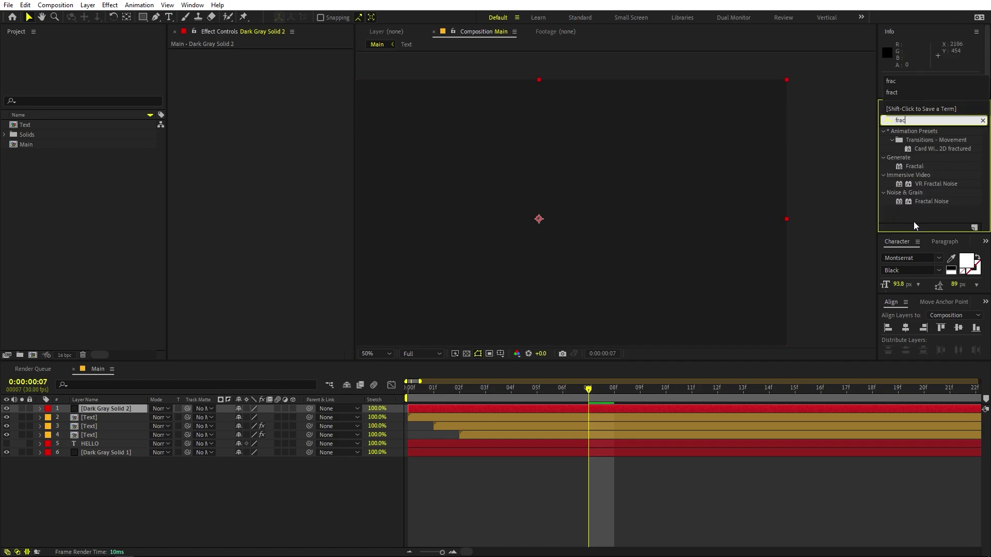
drag(923, 203, 104, 410)
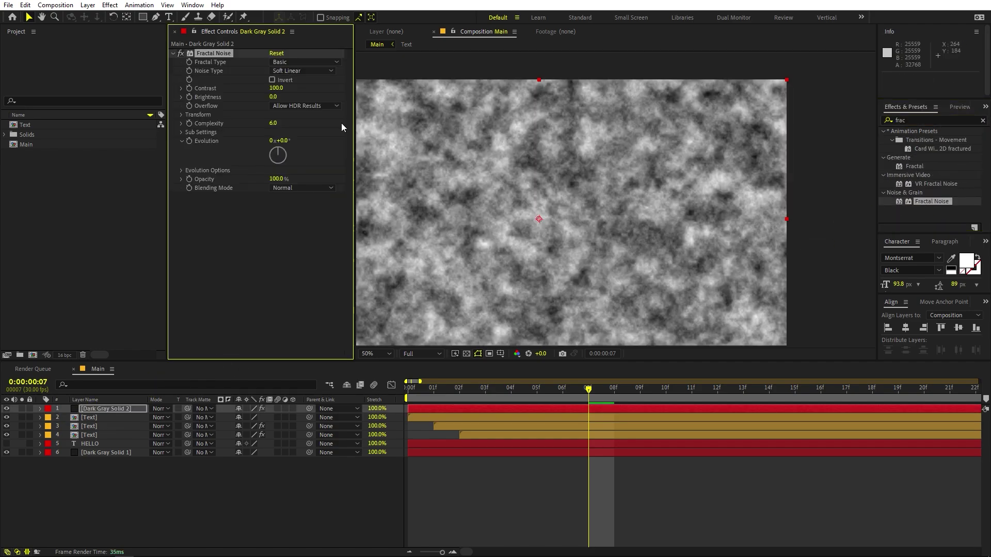
Set the Fractal Noise type to Block and raise its Contrast to 965.
click(287, 69)
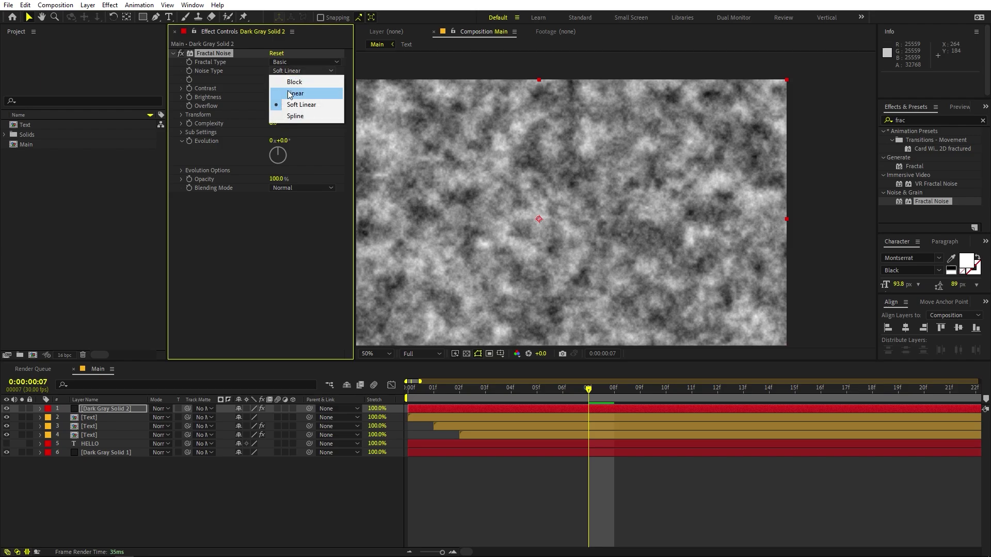
click(292, 78)
drag(276, 87, 702, 110)
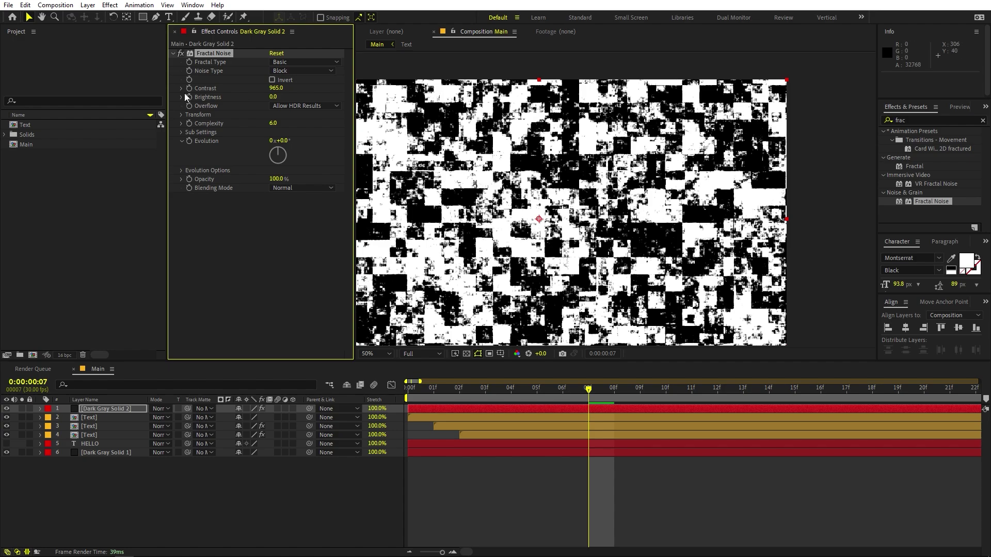
Enlarge the noise blocks to a Scale of 358 and reduce the Complexity to 1.
click(181, 115)
click(191, 141)
drag(276, 140, 398, 155)
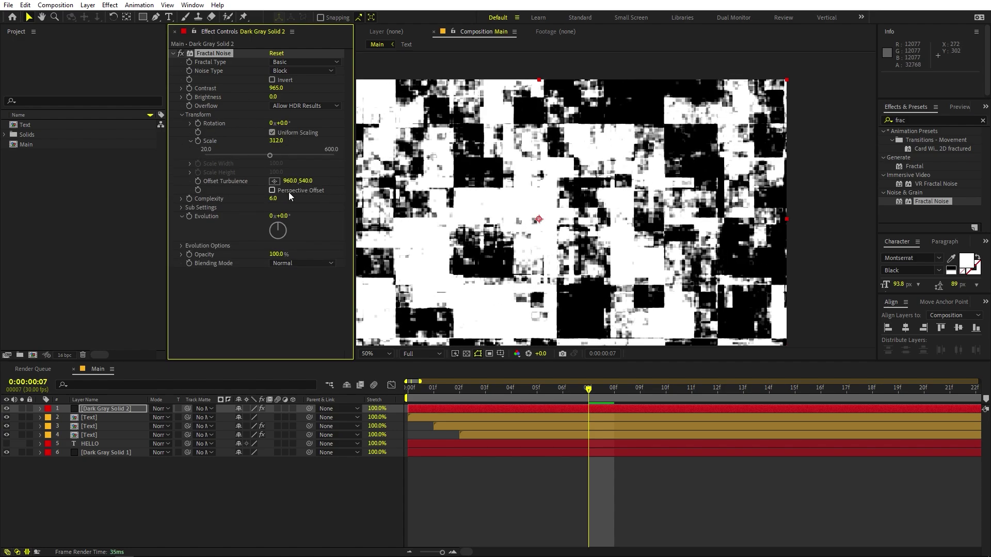
drag(139, 205, 1, 205)
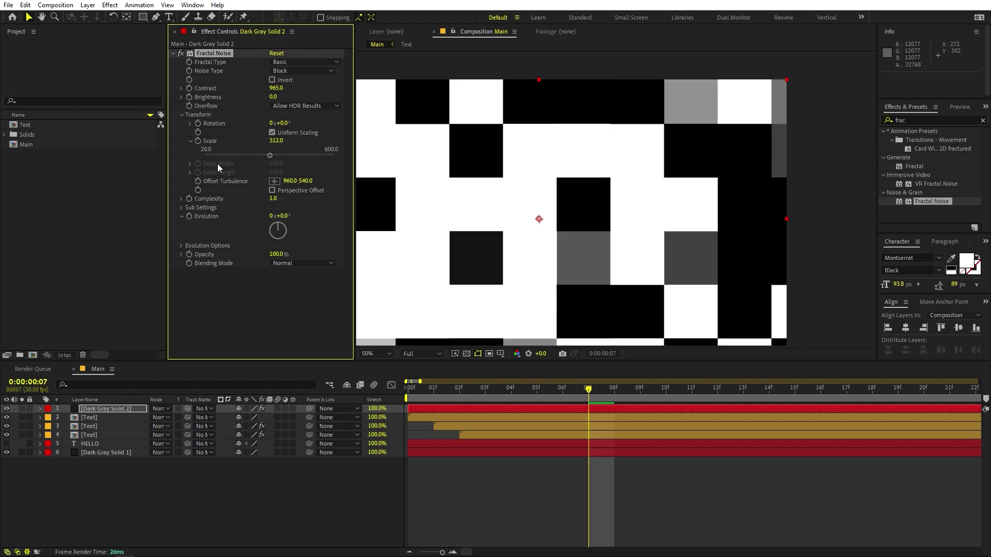
drag(276, 142, 299, 143)
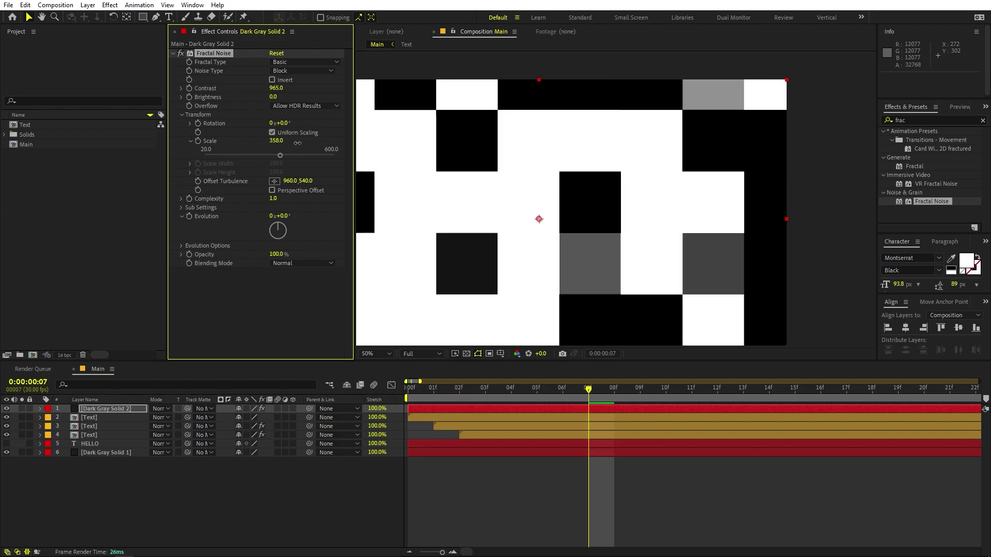
Undo a trial Evolution change and animate the Fractal Noise's Random Seed with the expression time*5.
drag(292, 216, 813, 225)
key(ctrl+z)
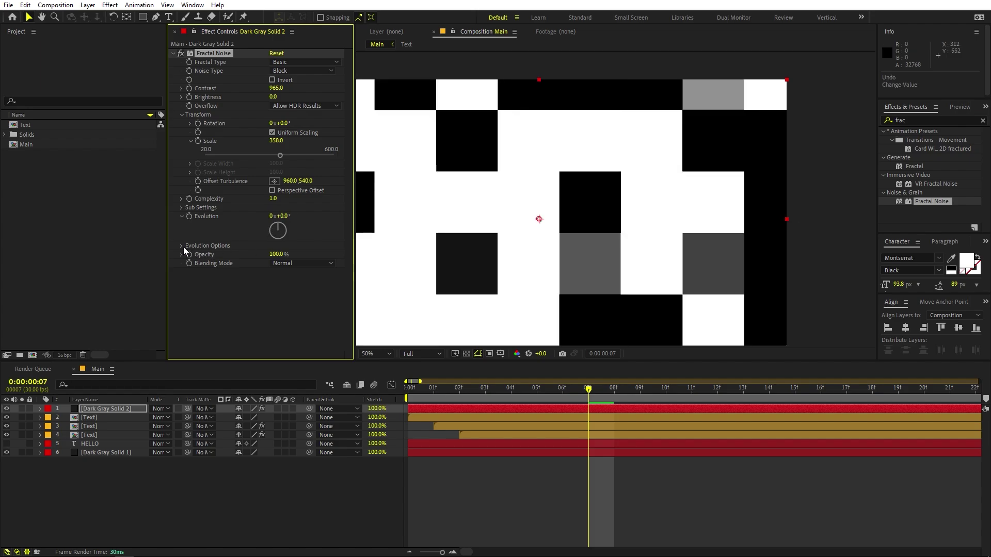
click(181, 245)
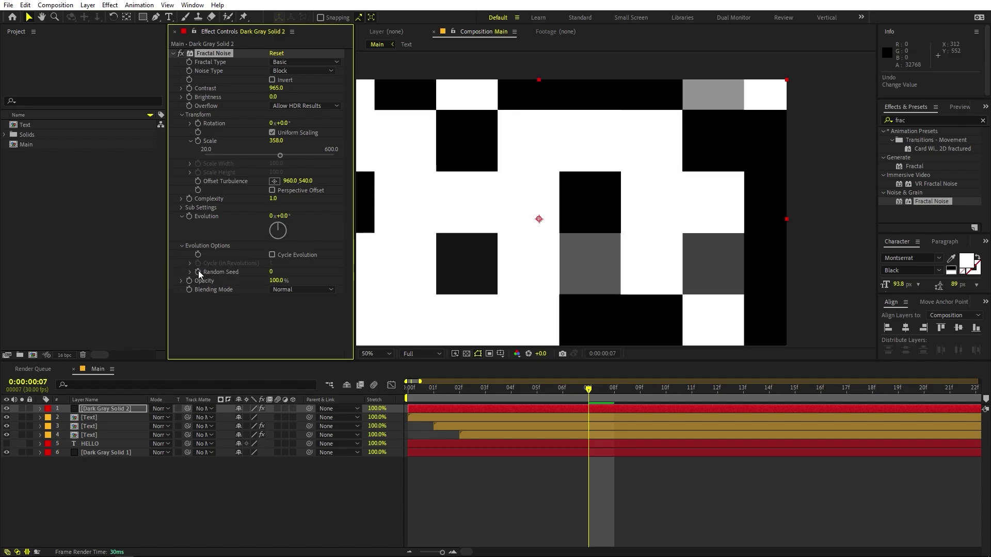
alt+click(198, 272)
text(t)
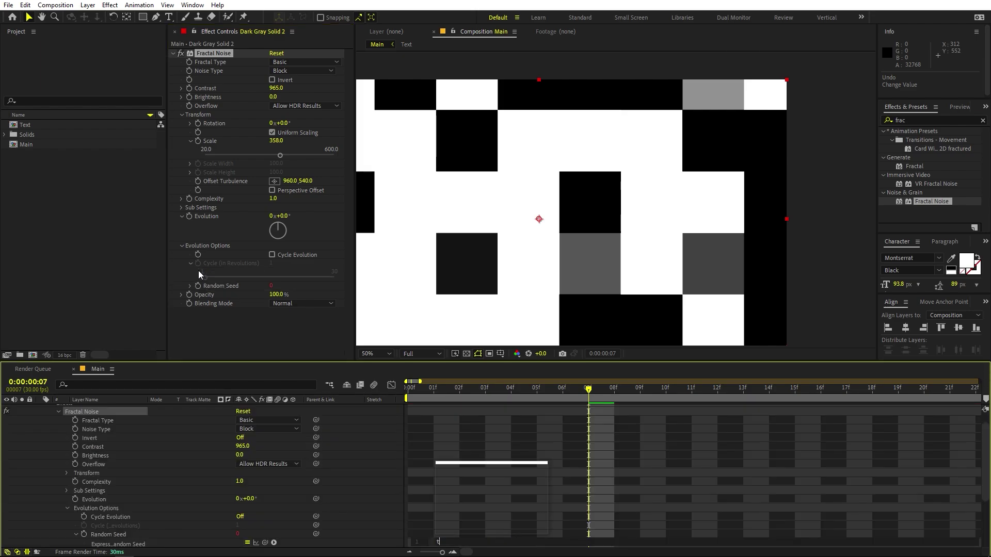
text(ime*)
click(518, 441)
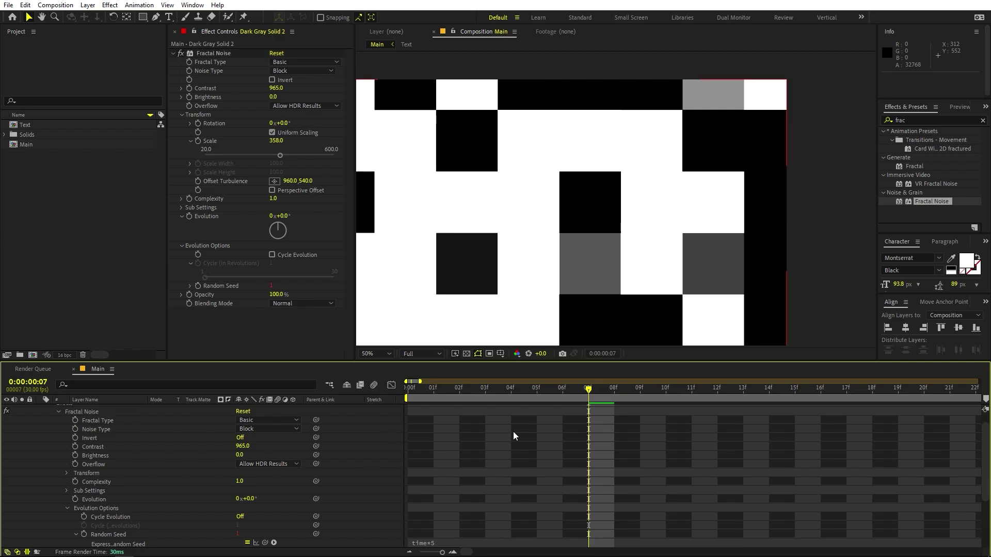
Play back the changing noise blocks from the first frame and collapse the solid's layer properties.
drag(512, 397, 406, 397)
key(space)
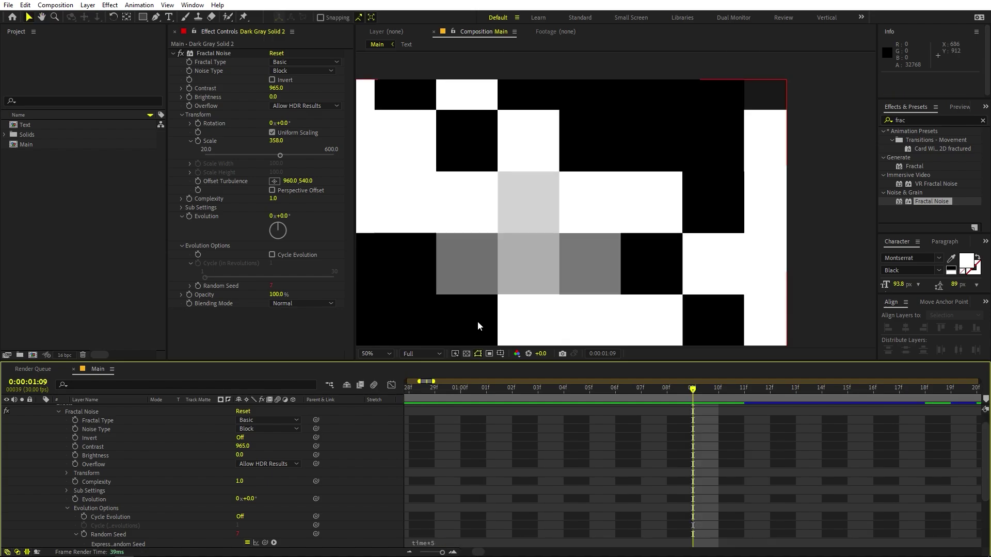
scroll(94, 466, up, 1)
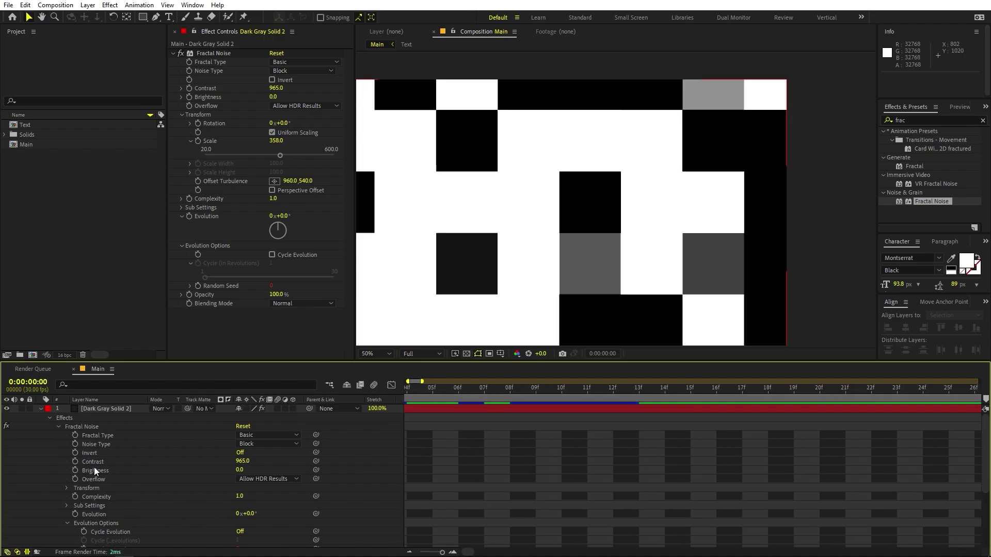
click(40, 409)
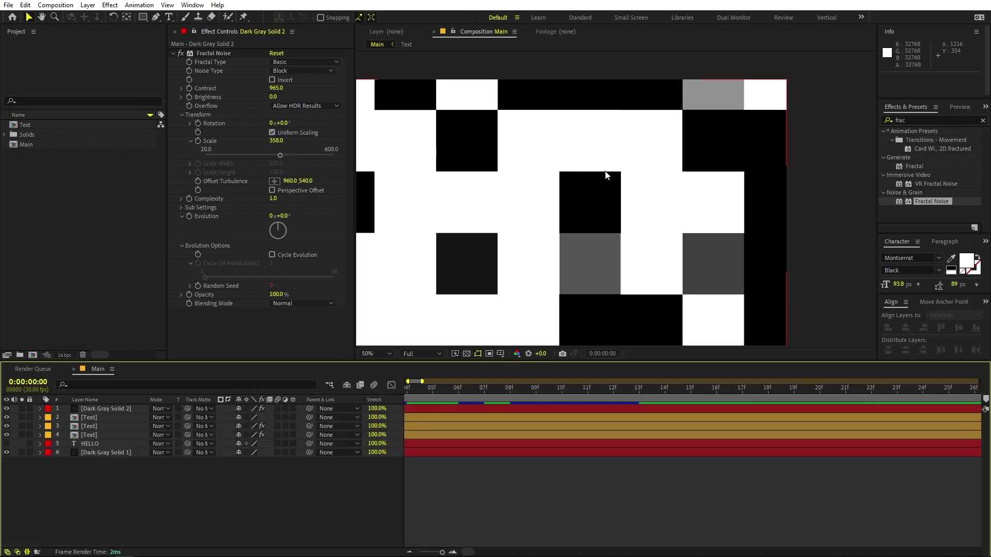
Create an adjustment layer at the top of the stack and apply the Time Displacement effect to it.
right_click(92, 508)
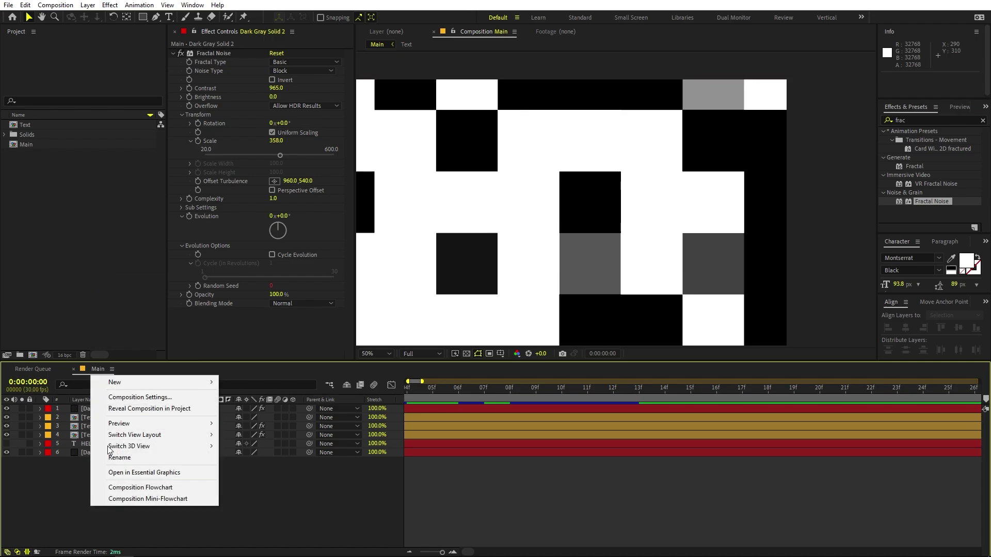
mouse_move(134, 382)
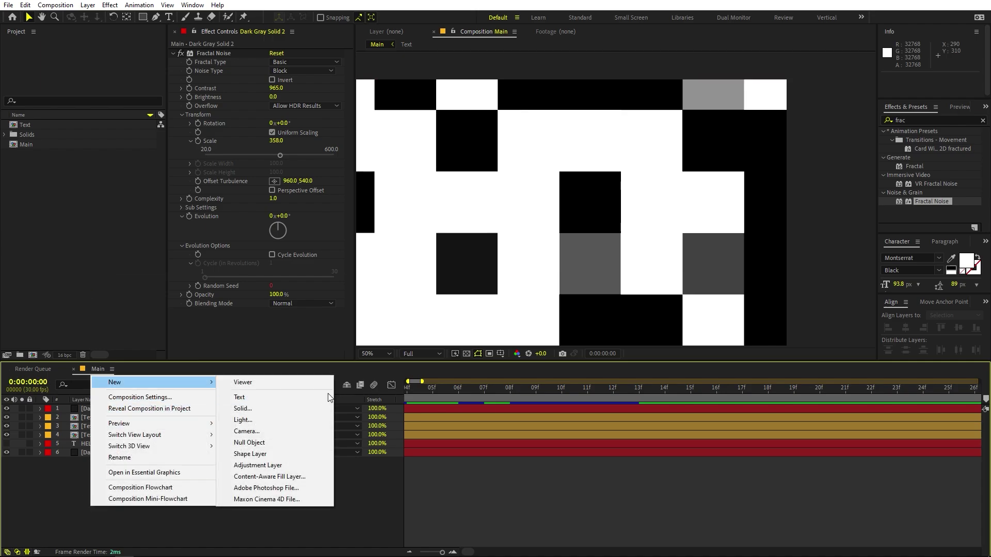
click(253, 466)
double_click(919, 118)
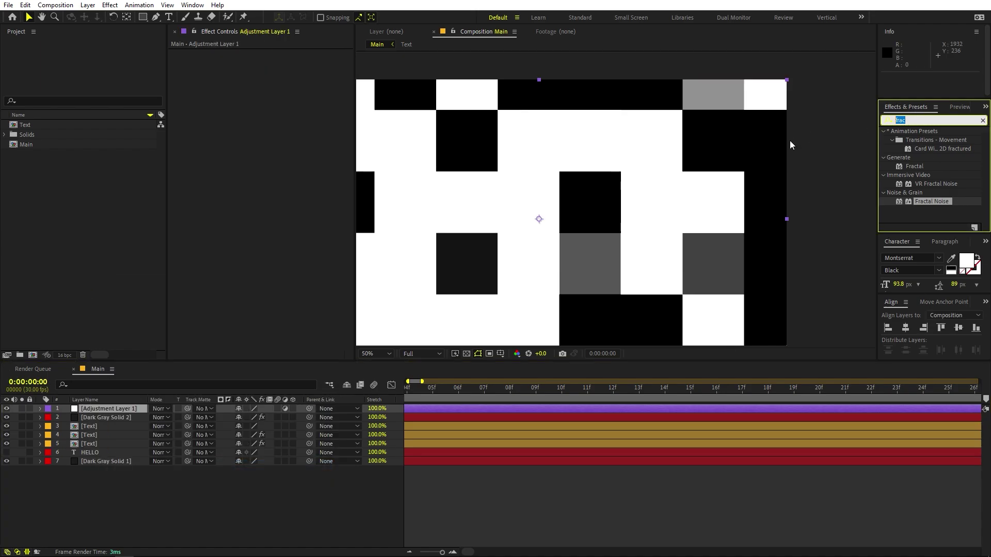
text(time d)
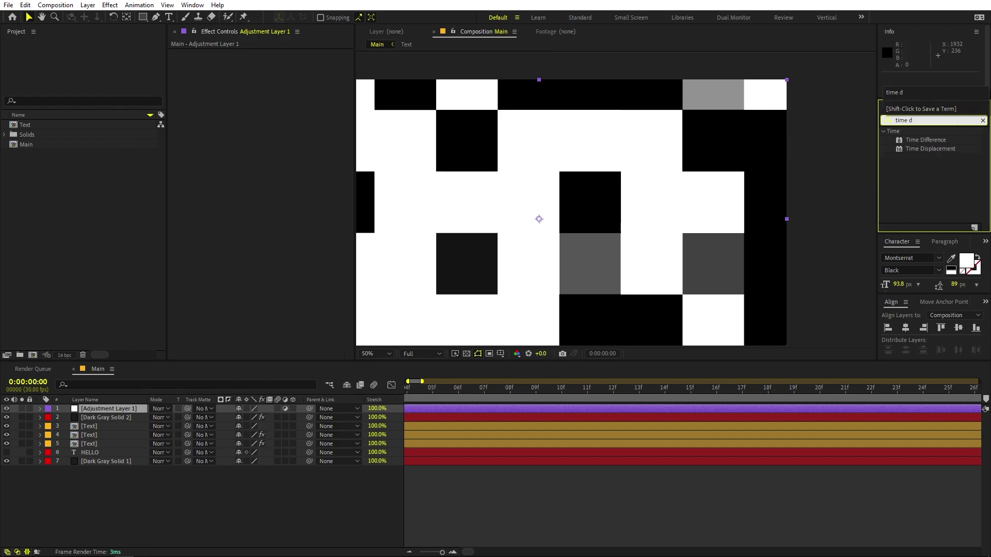
drag(929, 149, 122, 408)
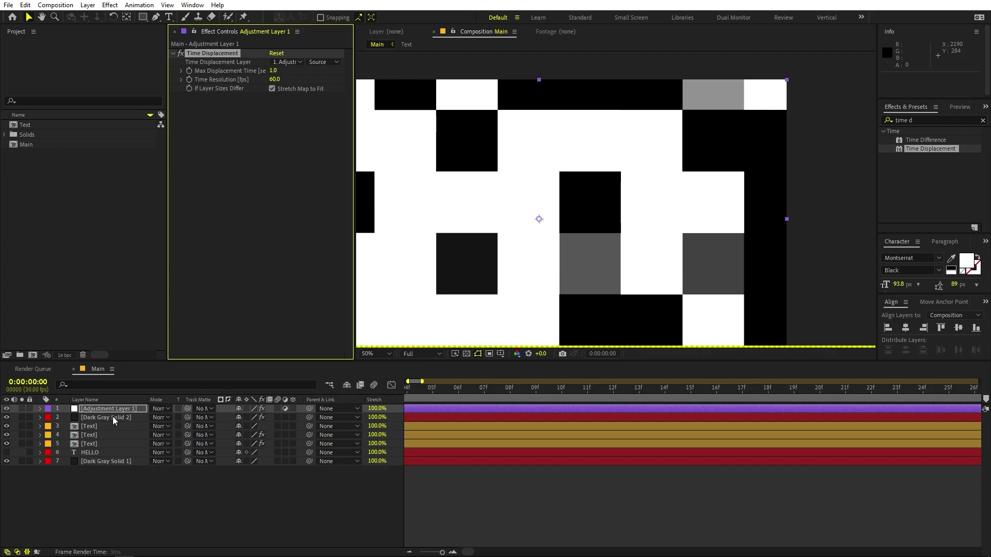
Hide Dark Gray Solid 2 and set it as the adjustment layer's Time Displacement Layer, using Effects & Masks.
click(110, 417)
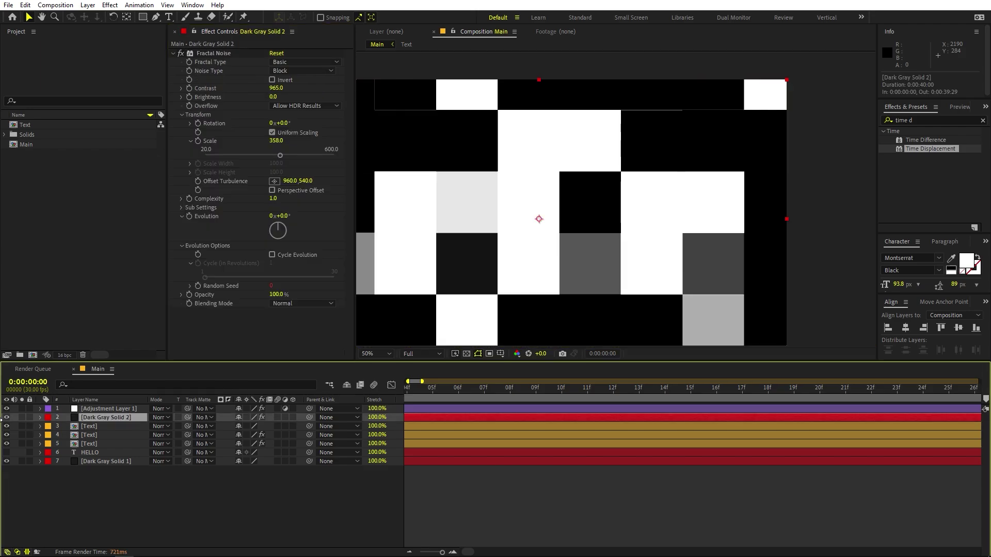
click(7, 418)
click(103, 408)
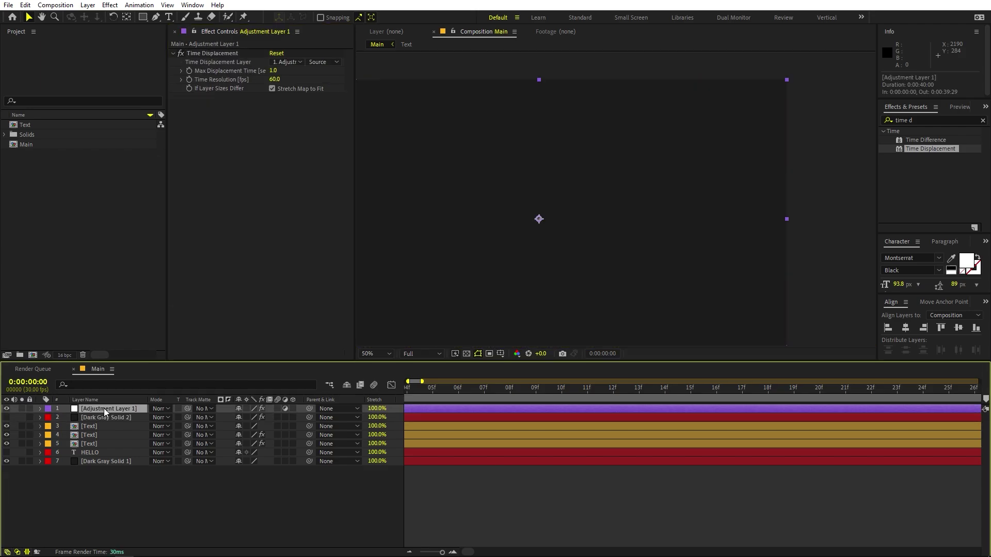
click(220, 49)
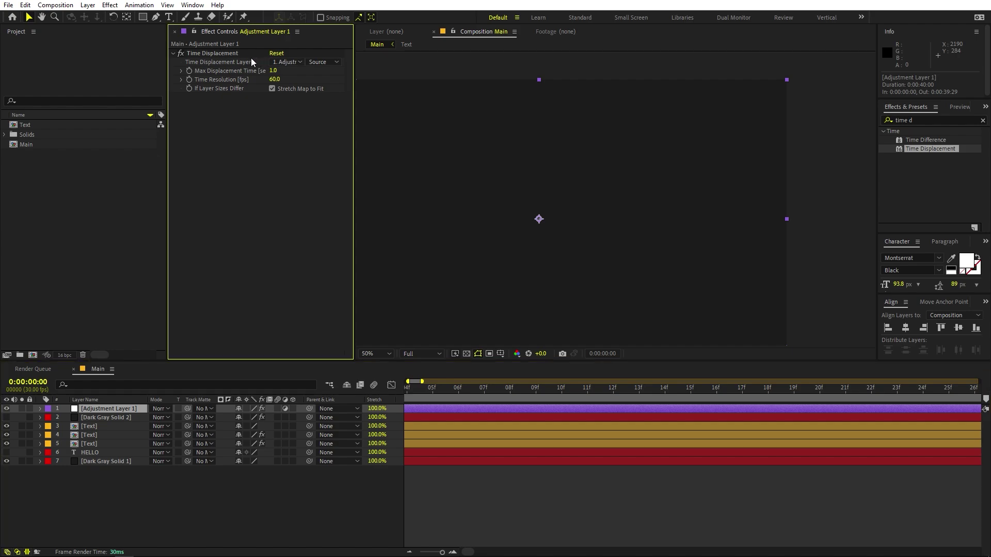
click(286, 62)
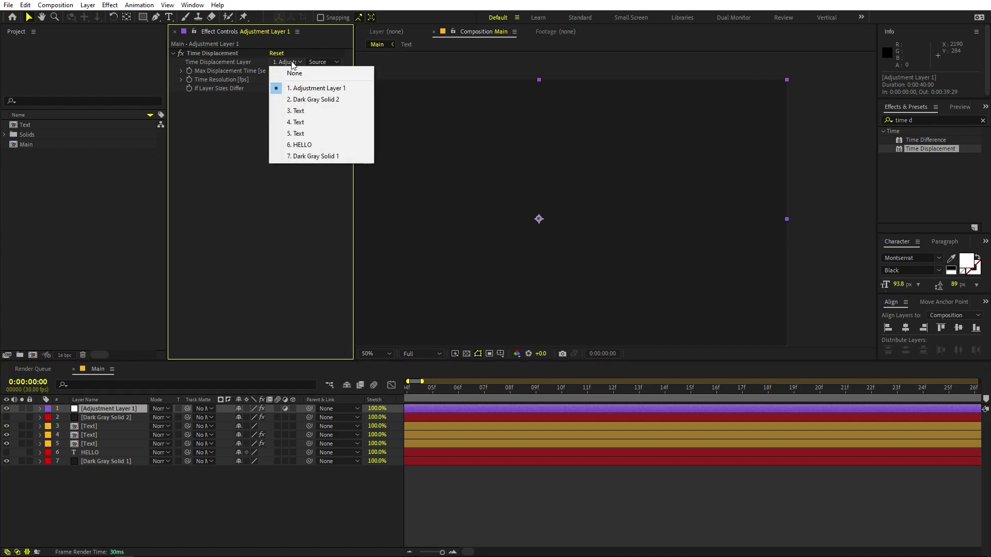
click(321, 100)
click(321, 61)
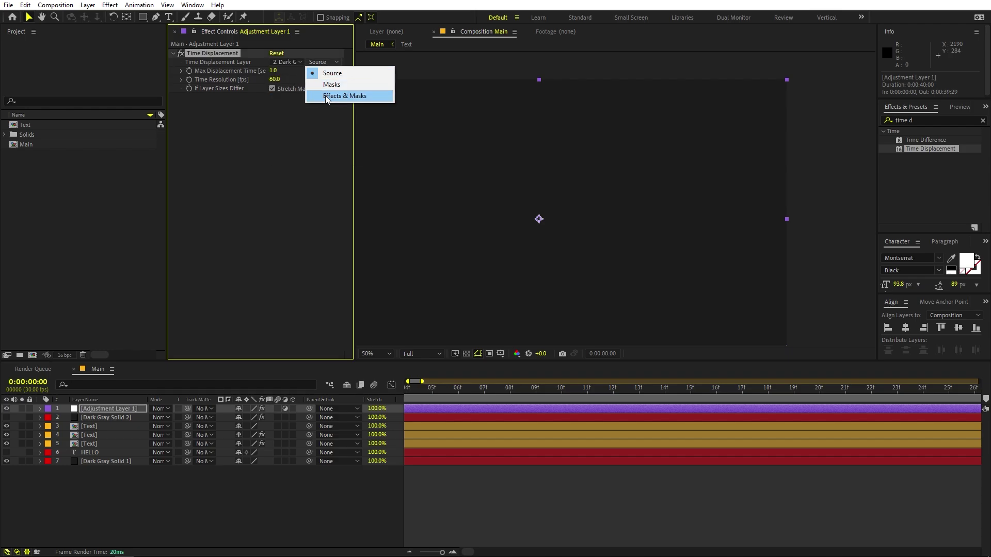
click(352, 96)
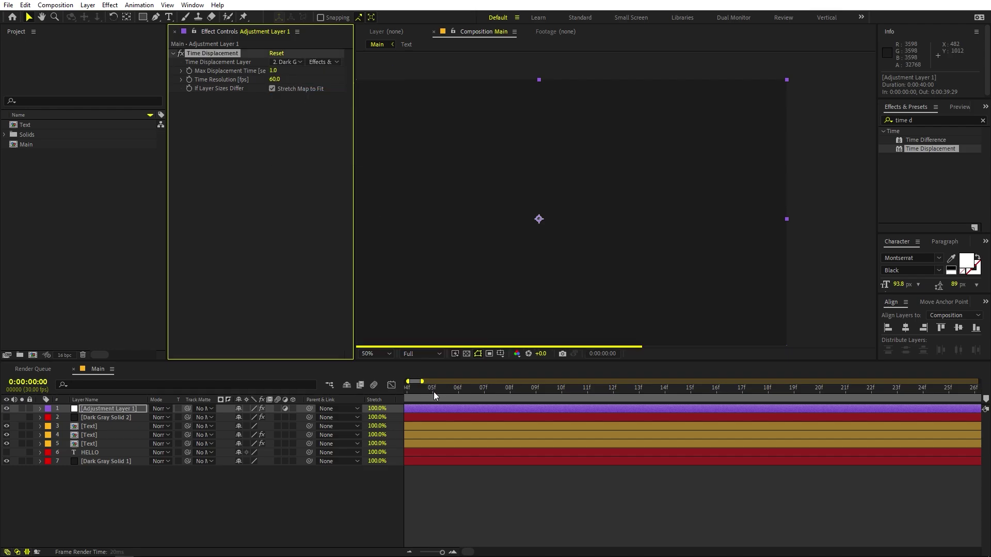
Play back the time-displaced letters from the first frame.
drag(420, 394, 286, 403)
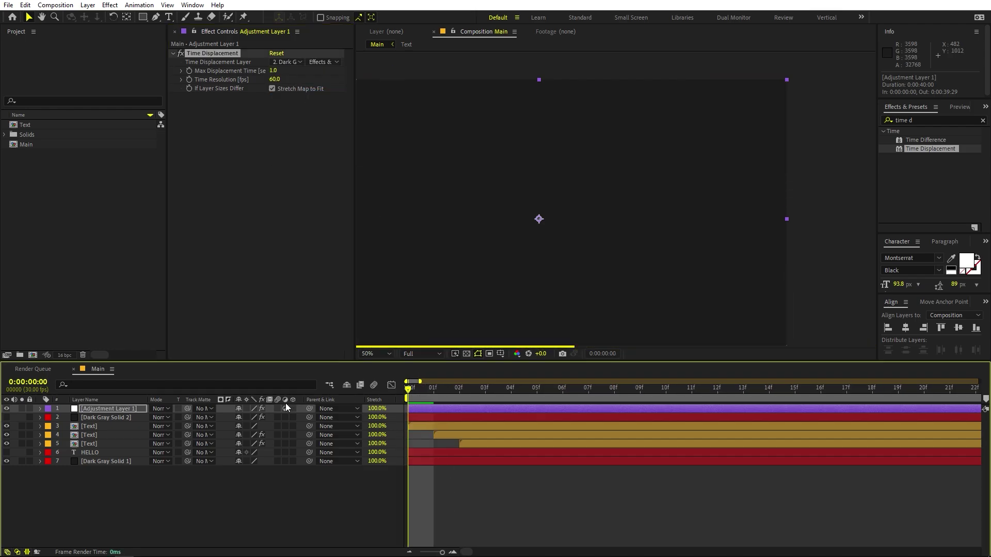
key(space)
key(space)
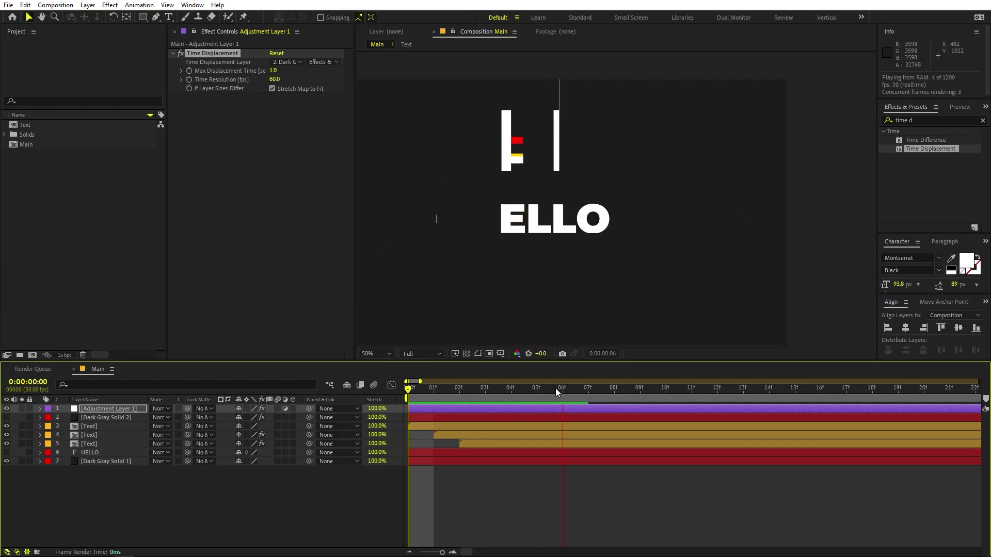
Set the Max Displacement Time to 0.1 seconds, judging it at 0:00:00:09, and preview the animation from the start.
click(639, 389)
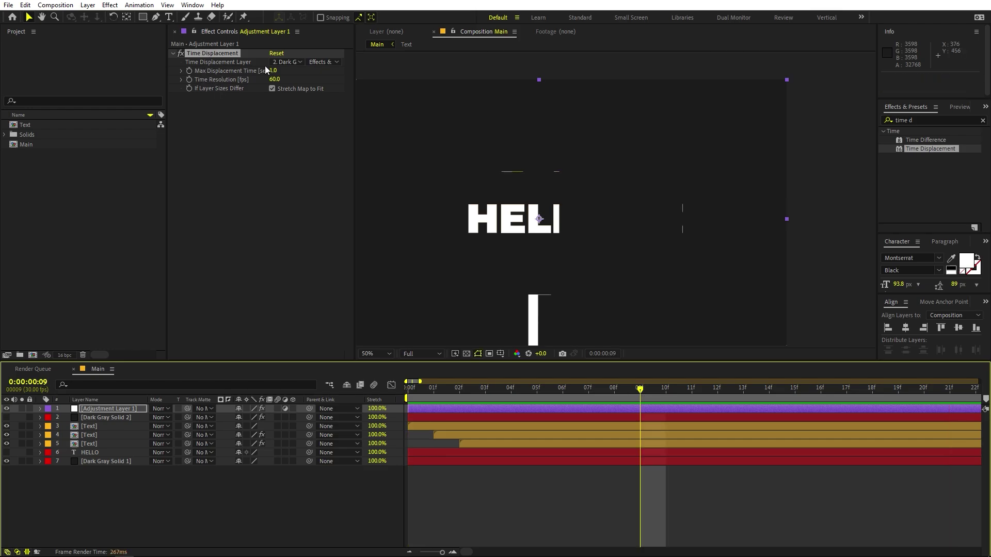
drag(272, 72, 228, 72)
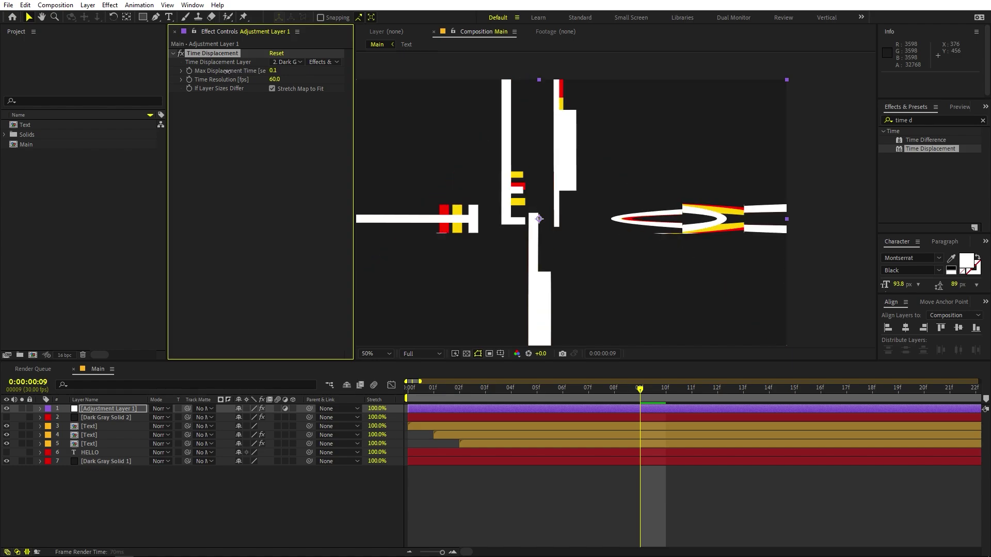
drag(618, 392, 135, 434)
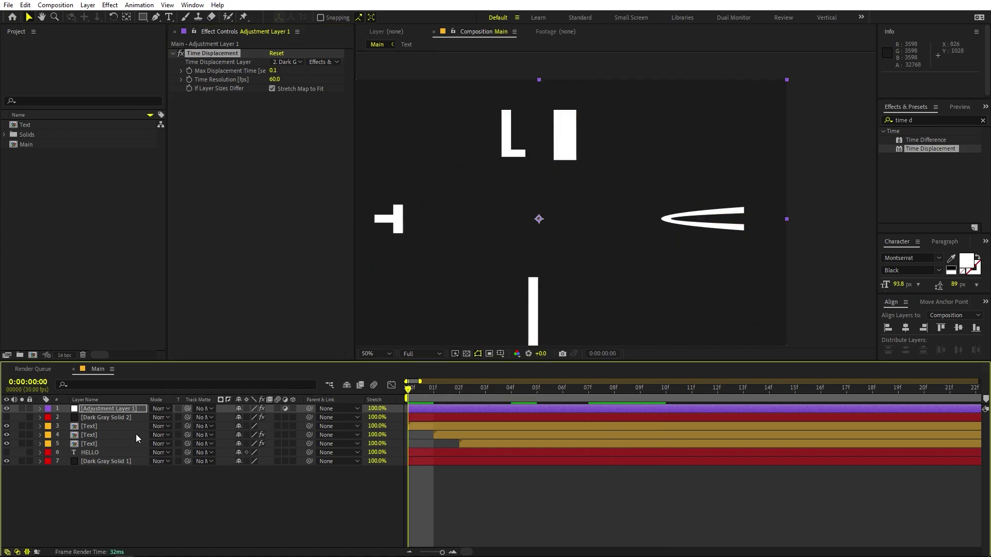
key(space)
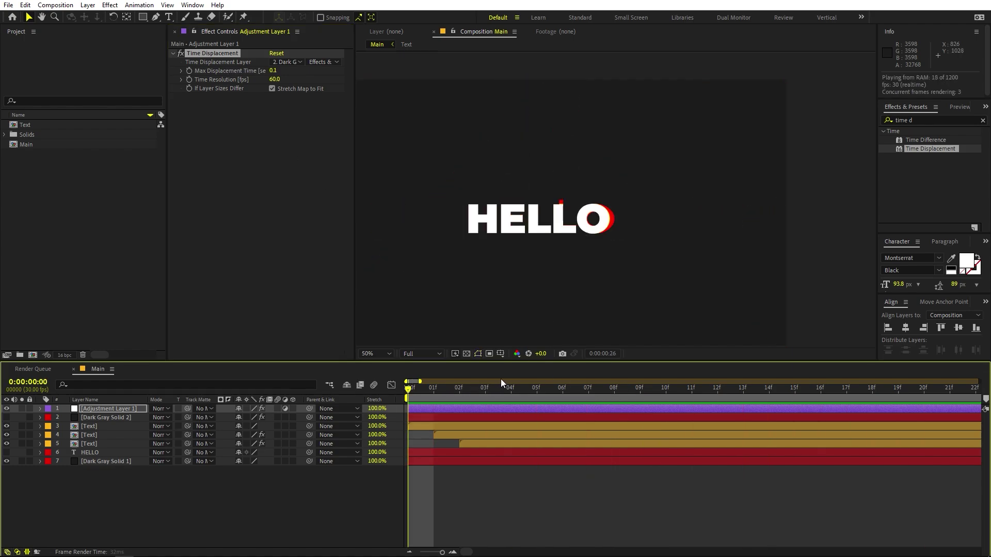
key(space)
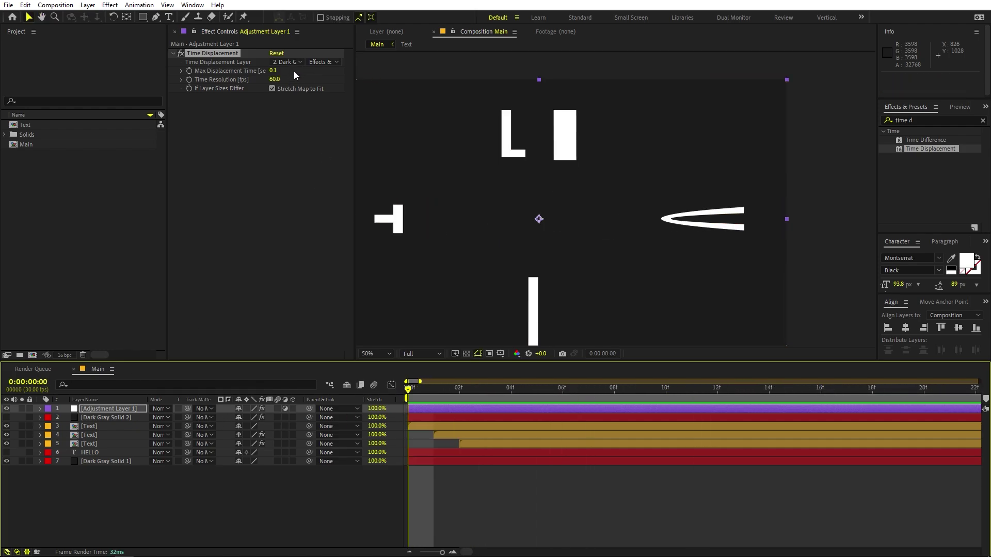
Set the Fractal Noise on Dark Gray Solid 2 to Complexity 1.9 and Scale 221, checking around 0:00:00:08.
click(106, 417)
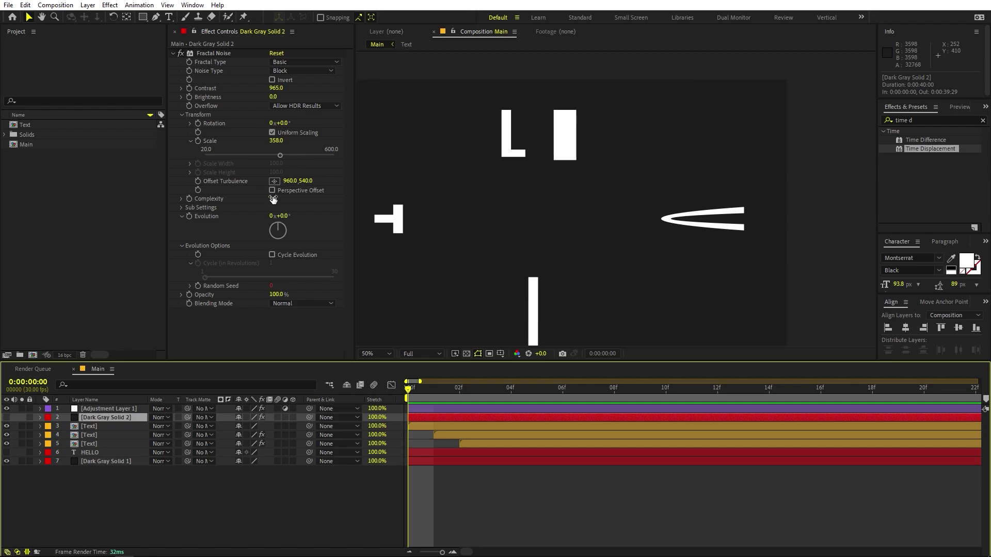
drag(274, 198, 279, 198)
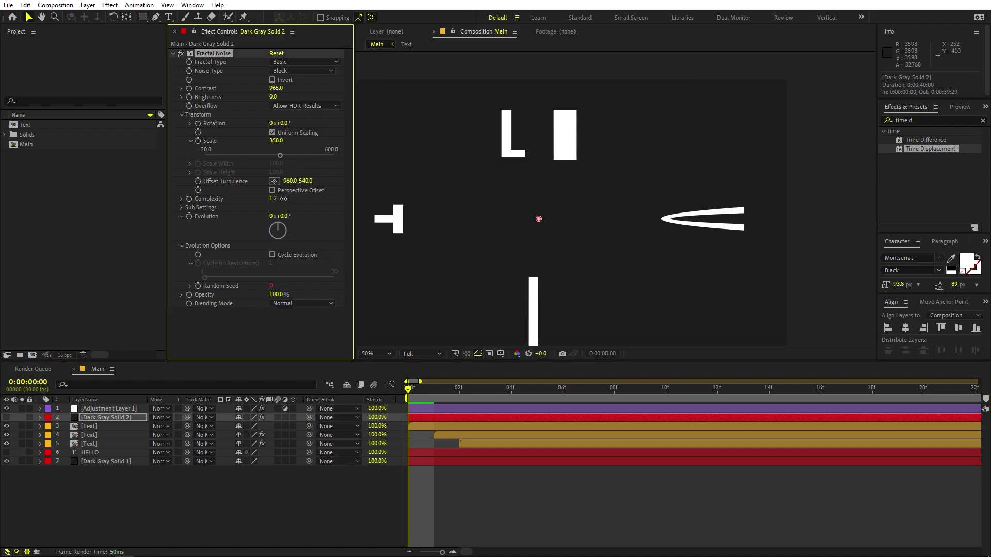
drag(465, 396, 624, 399)
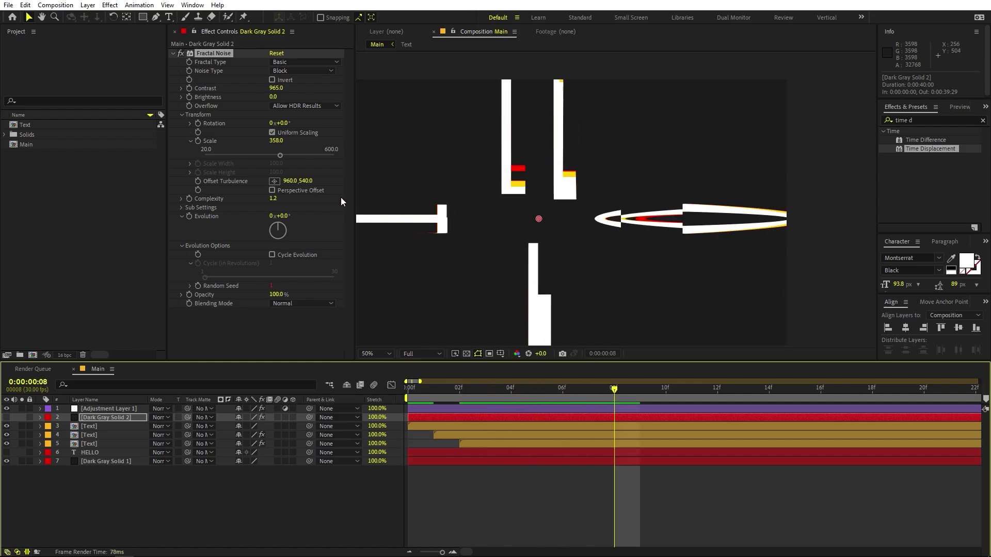
drag(273, 199, 293, 200)
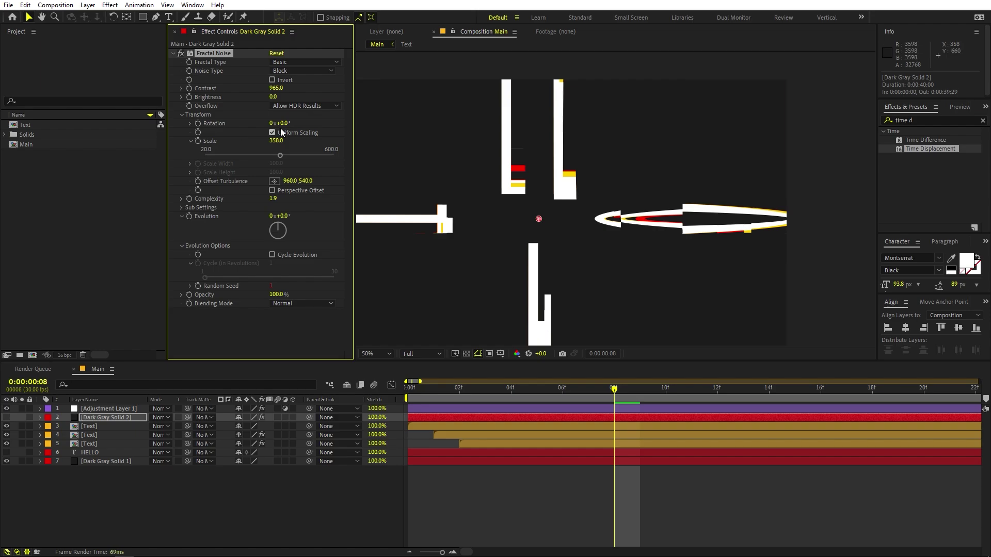
drag(288, 141, 152, 193)
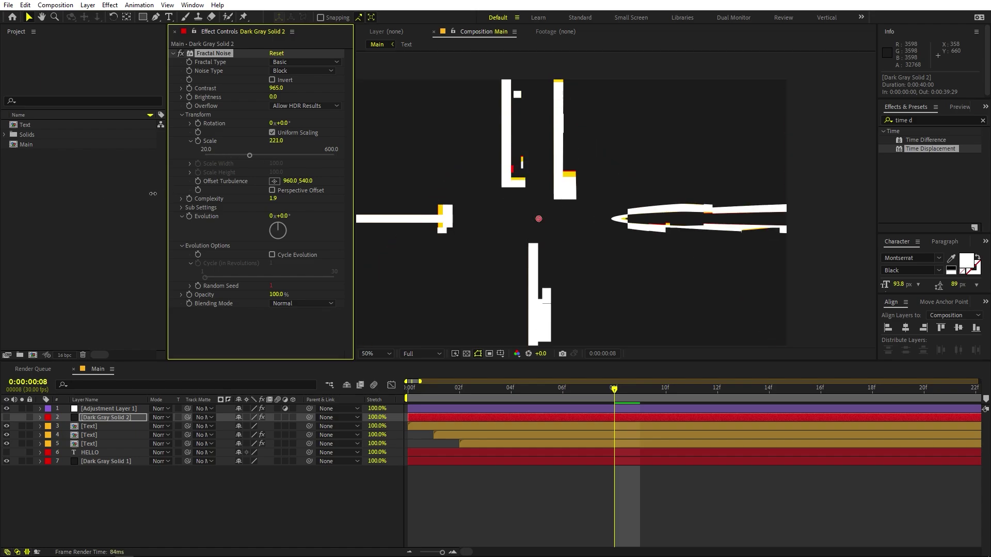
key(space)
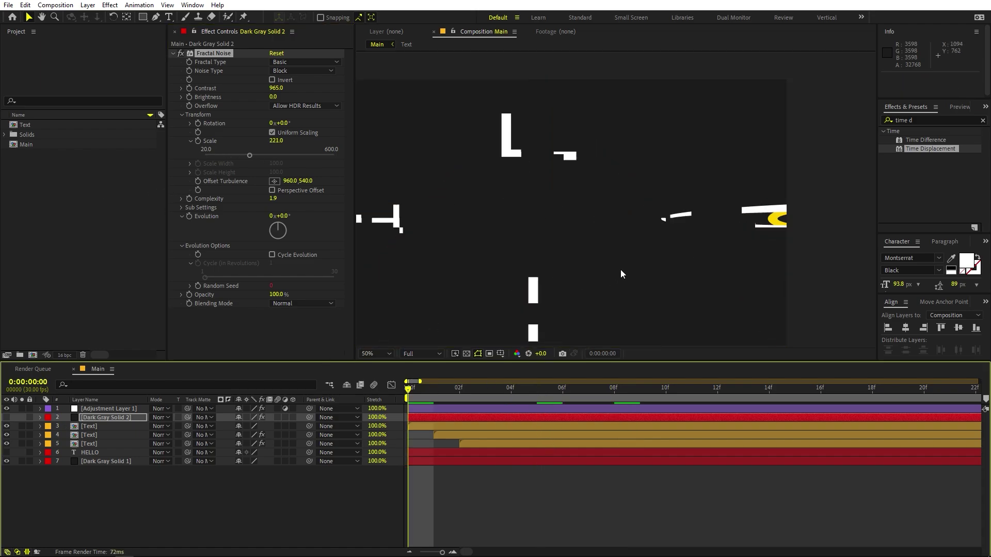
Fit the composition to the viewer, preview the animation, and set the Fractal Noise Scale to 228.
click(376, 353)
click(388, 373)
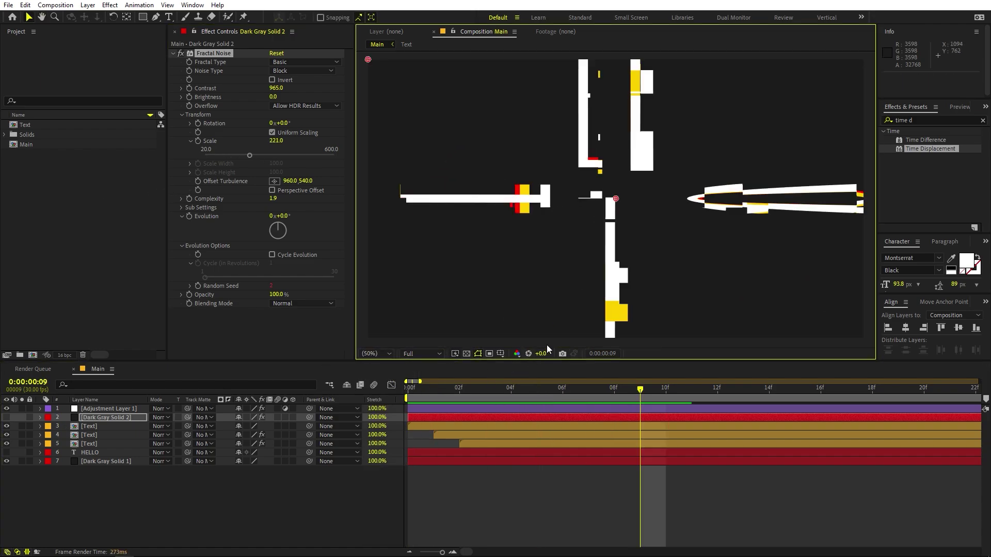
key(space)
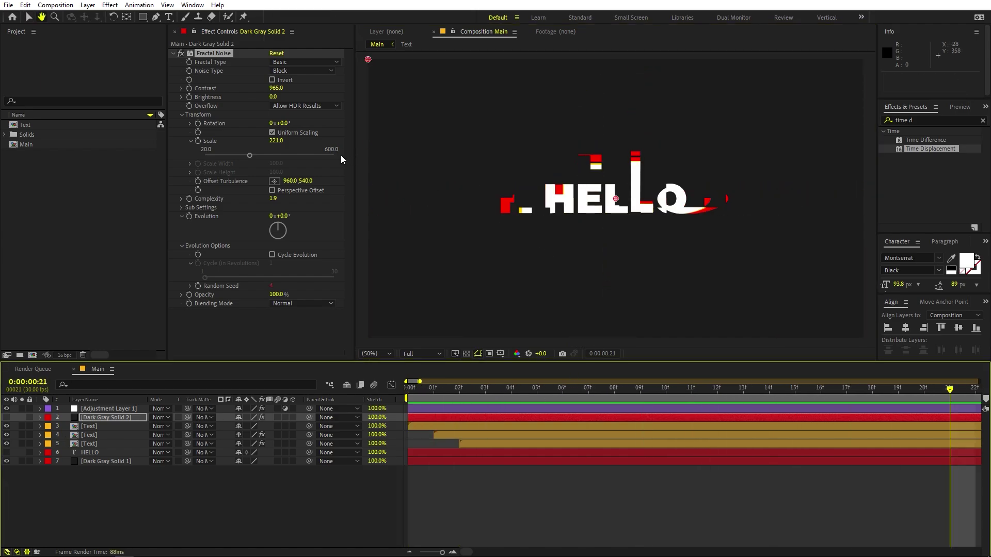
drag(276, 142, 124, 404)
key(space)
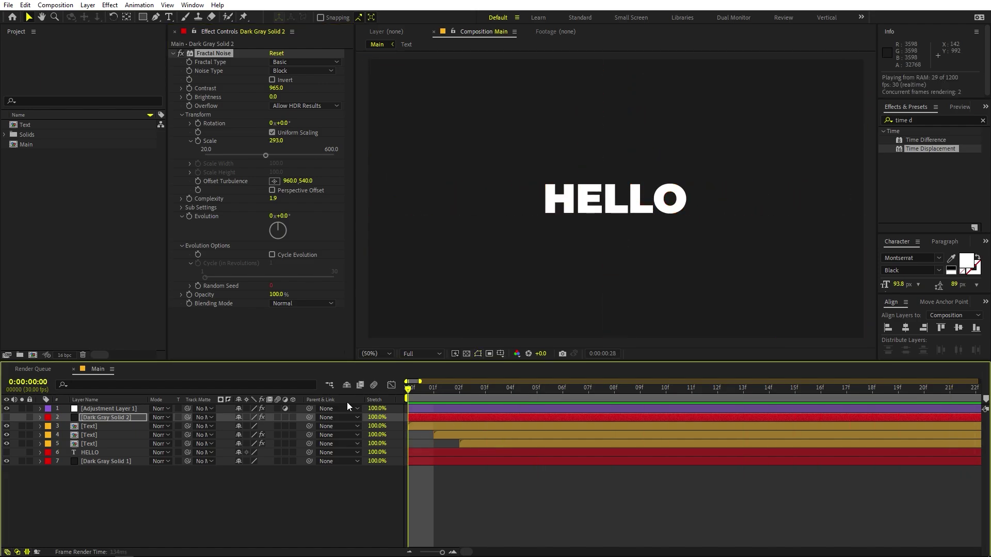
key(space)
drag(276, 141, 241, 148)
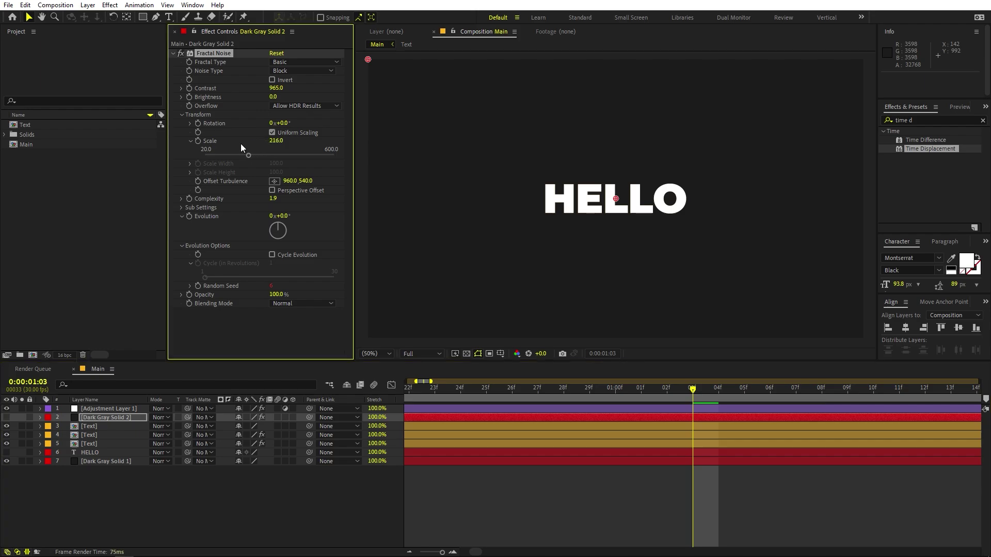
drag(502, 391, 272, 226)
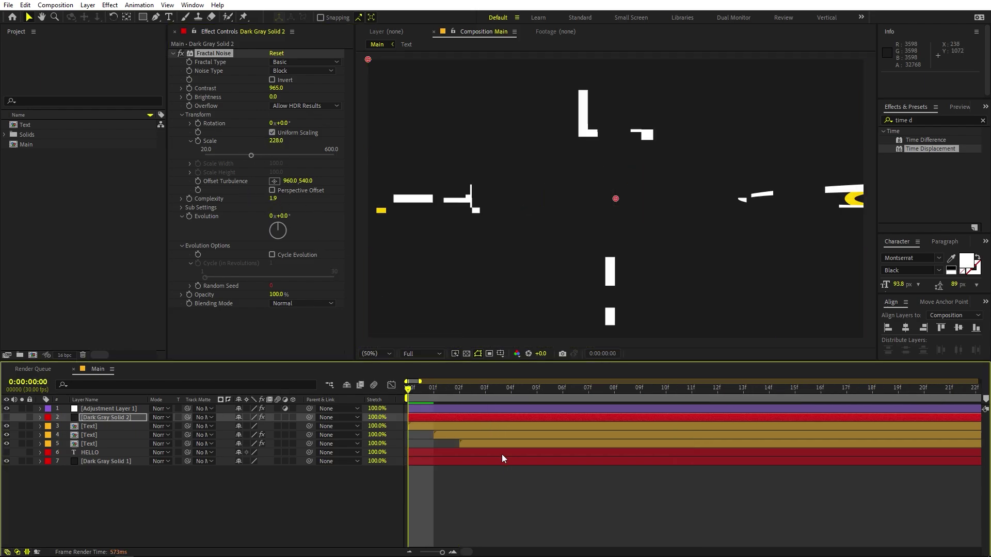
Try a Fractal Noise Complexity of 6 and preview the finer fragmentation of the letters.
drag(275, 204, 286, 191)
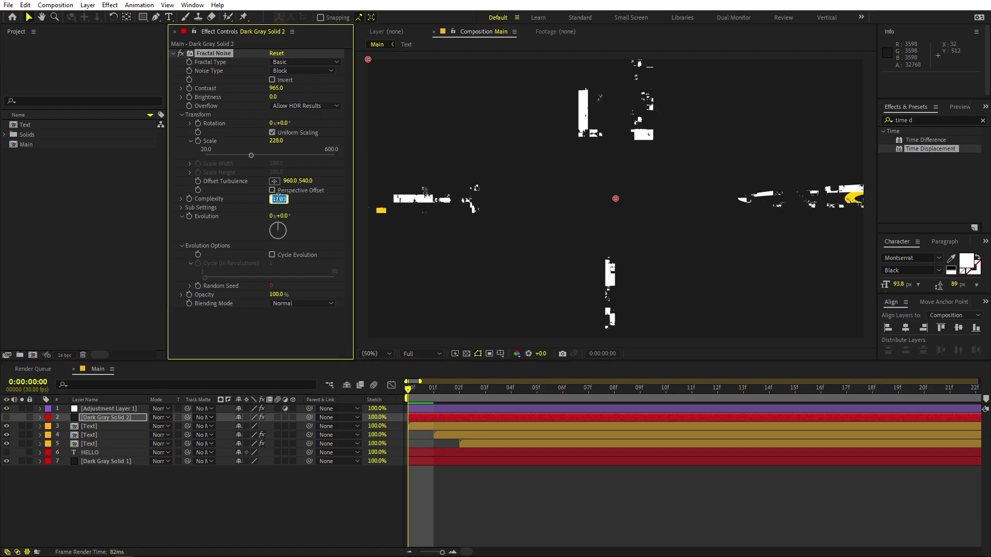
click(476, 474)
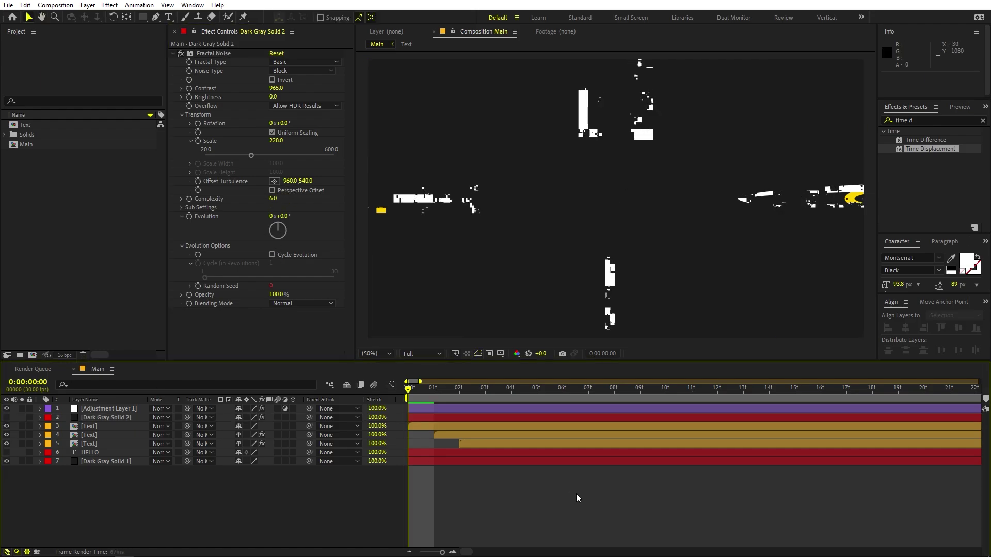
key(space)
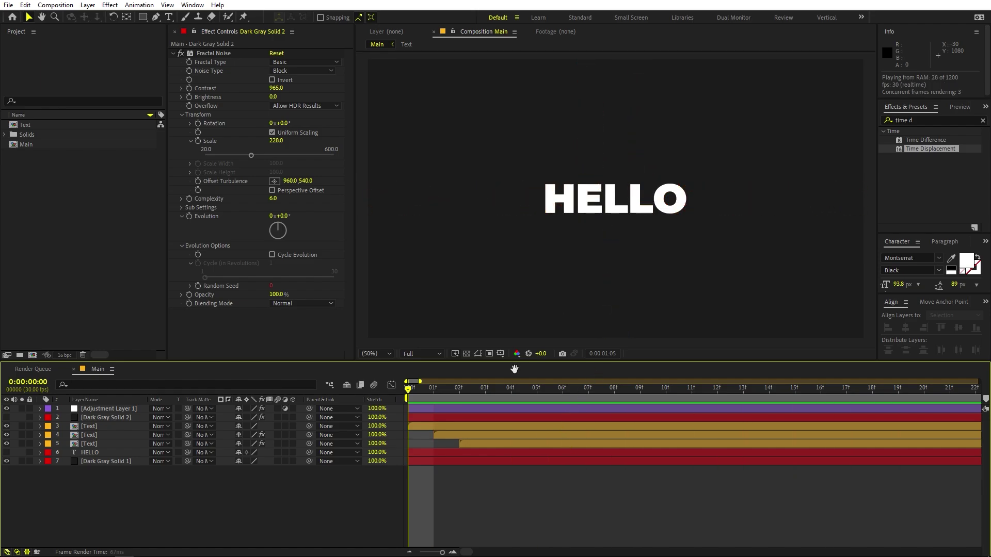
key(space)
drag(513, 390, 502, 390)
key(space)
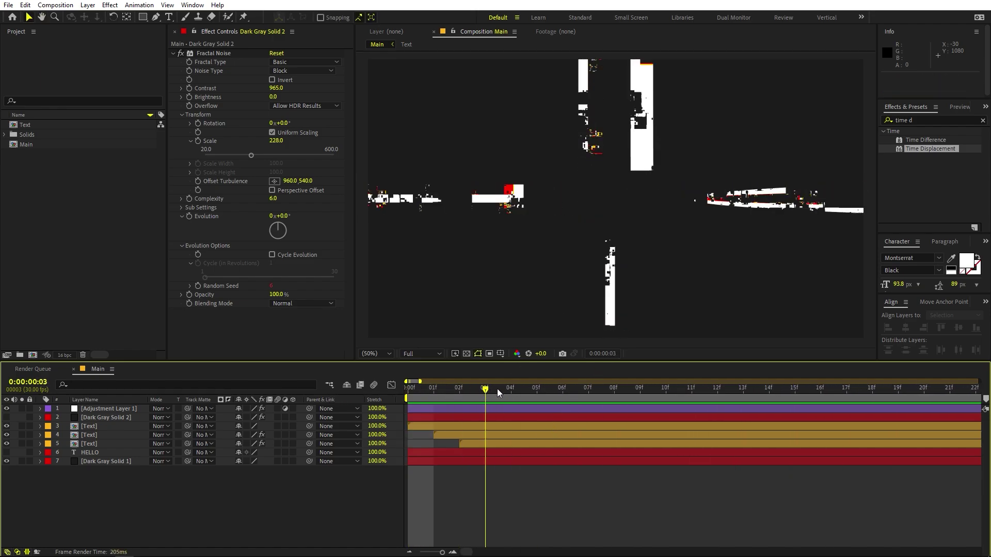
Set the Fractal Noise Complexity to 1.5 and play back the animation.
click(272, 198)
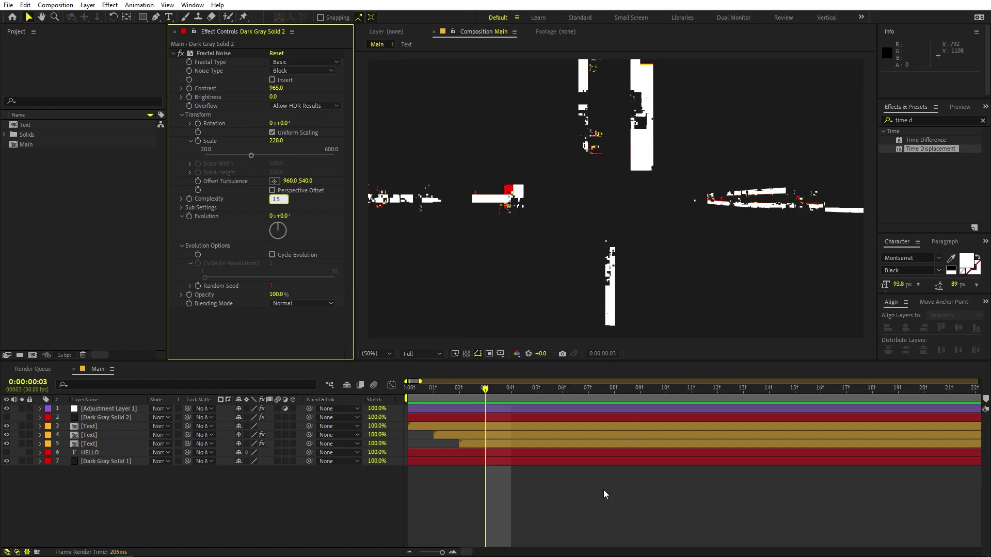
key(Return)
key(space)
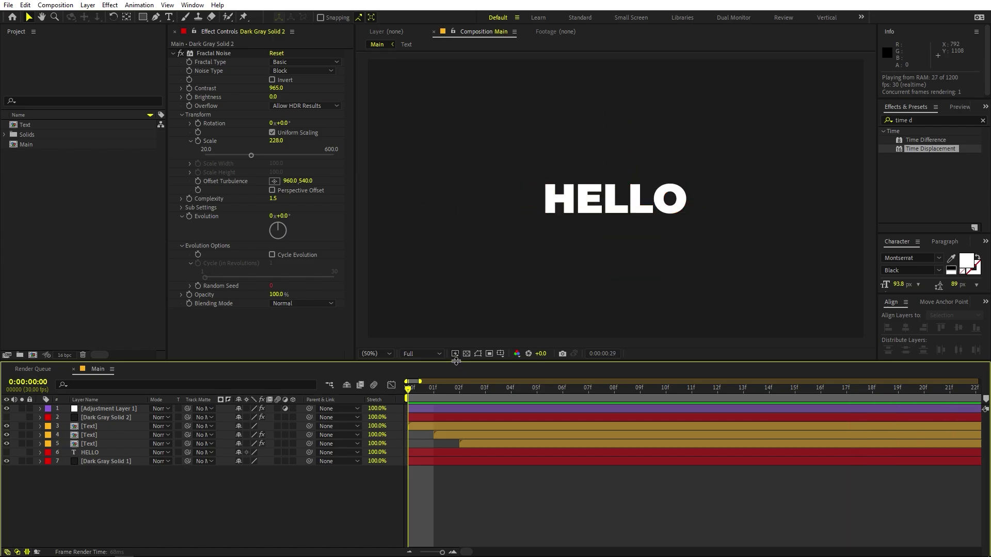
key(space)
Add a null object to the Main composition and parent all three Text layers to it.
scroll(531, 474, down, 3)
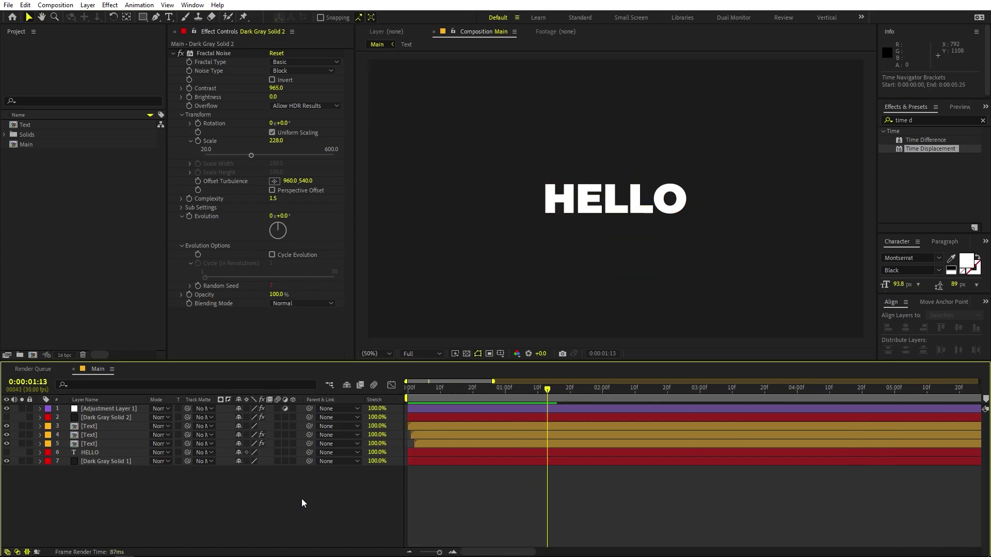
right_click(180, 491)
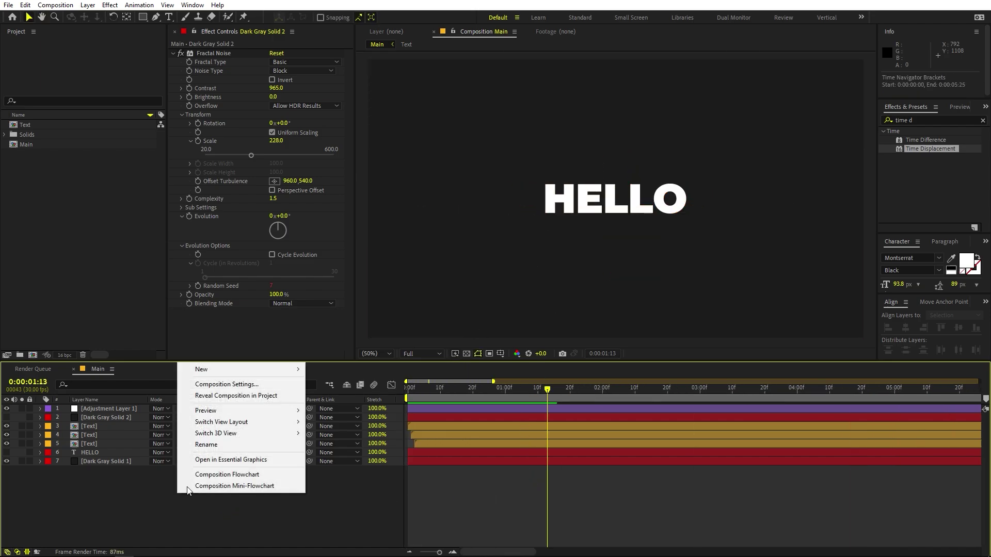
mouse_move(271, 373)
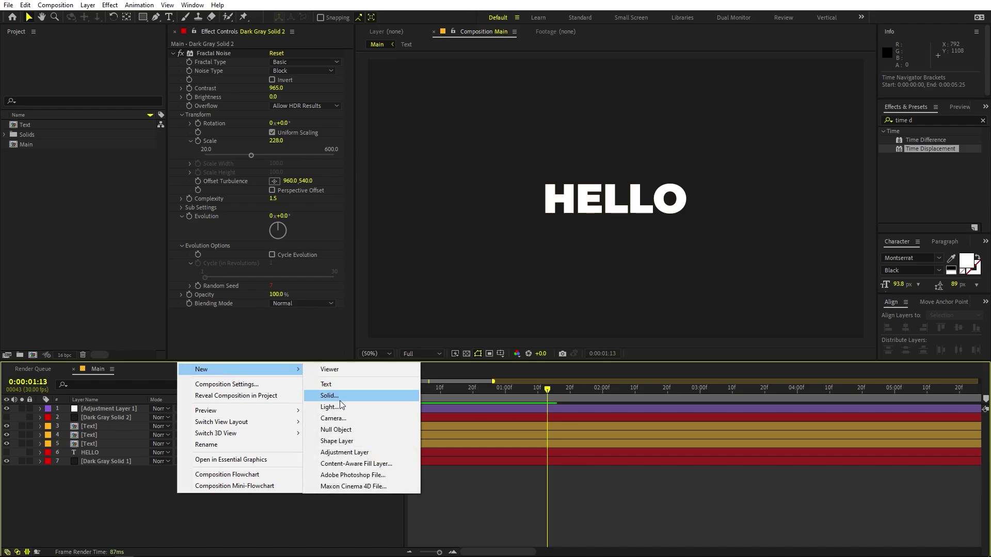
click(339, 429)
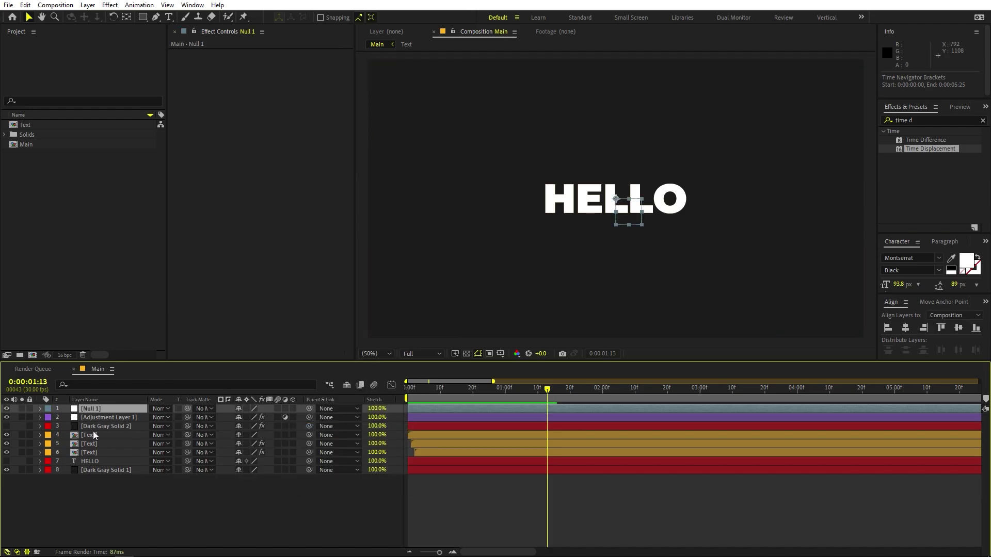
click(92, 435)
shift+click(89, 453)
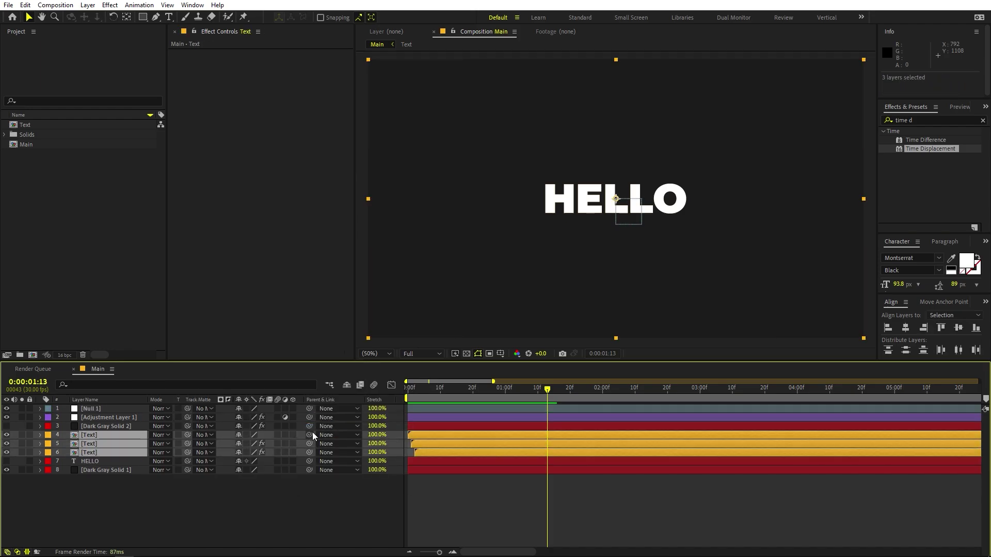
drag(311, 432, 83, 407)
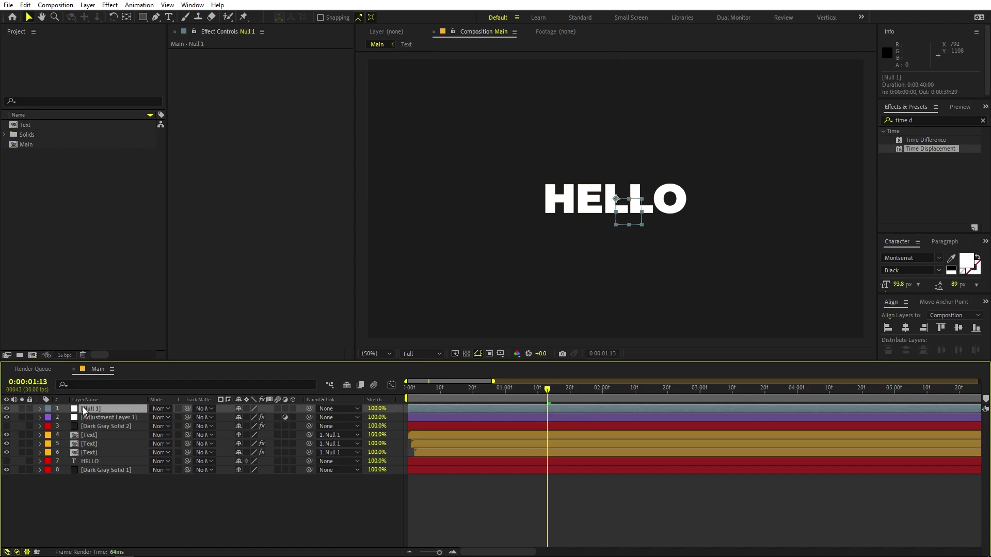
Keyframe the null's Scale and Rotation at 0:00:01:13, then set them to 187% and -61° at the first frame.
key(r)
click(66, 417)
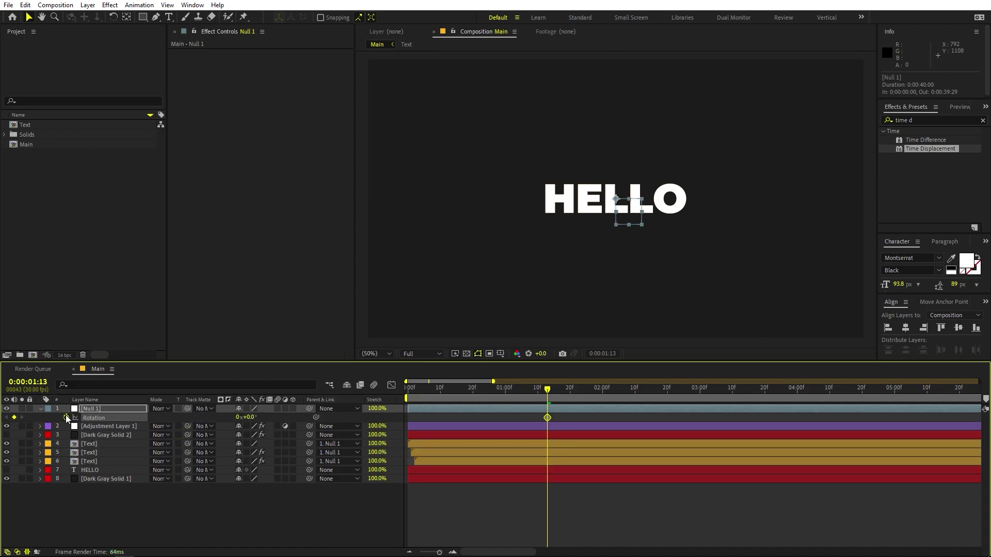
key(alt+shift+s)
key(Home)
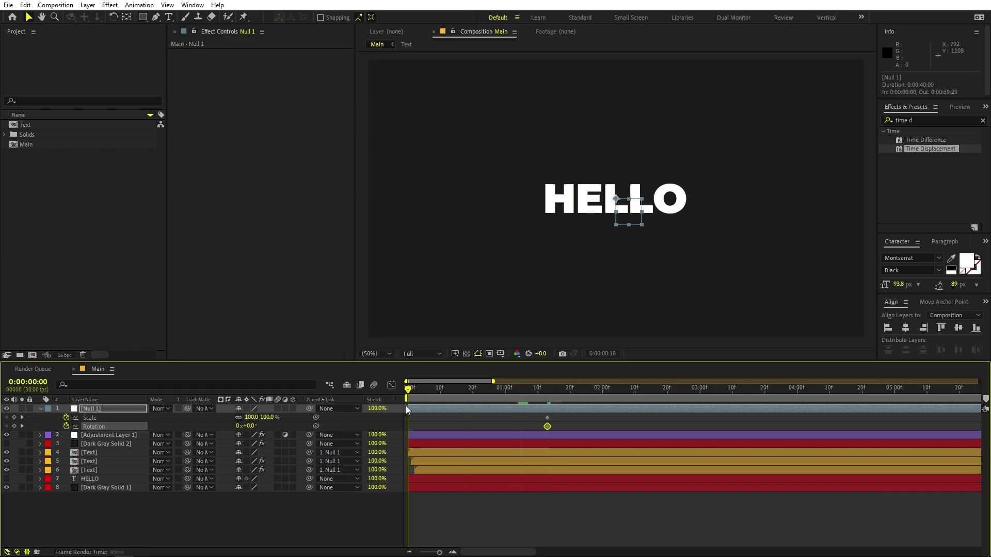
drag(237, 426, 340, 435)
Apply Easy Ease to the null's Scale and Rotation keyframes, shape their speed curves to start fast and settle slowly, and preview.
key(F9)
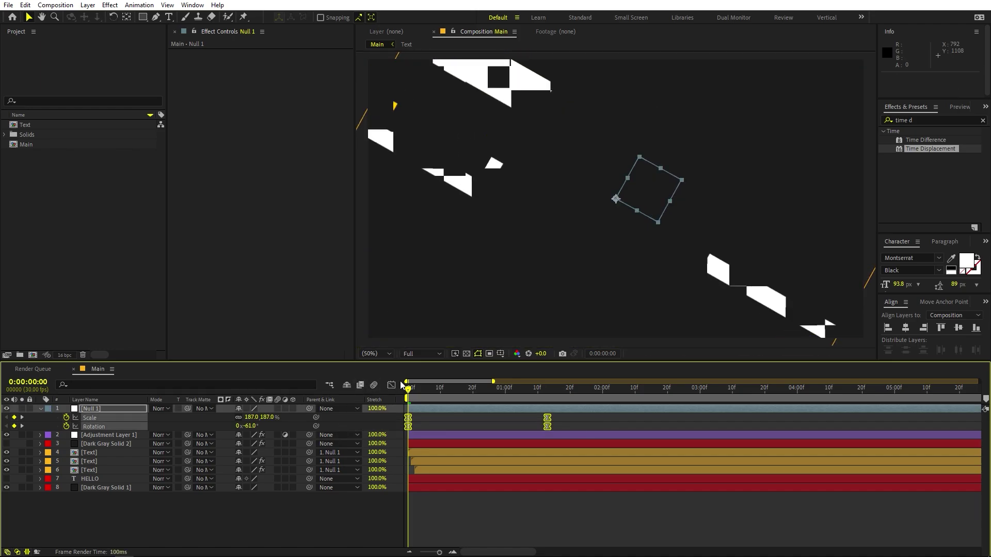
click(391, 385)
drag(594, 418, 436, 513)
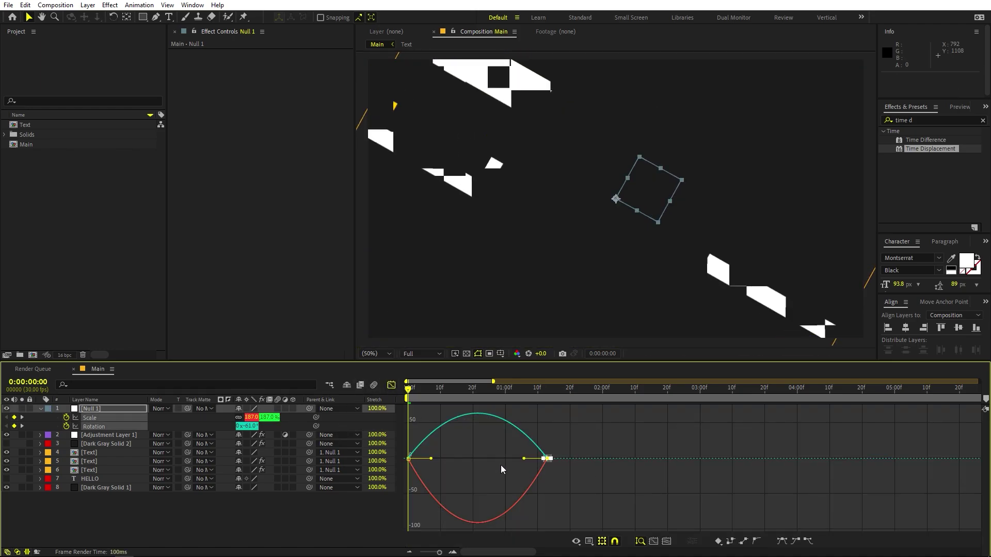
drag(524, 463, 383, 465)
click(520, 427)
key(space)
key(space)
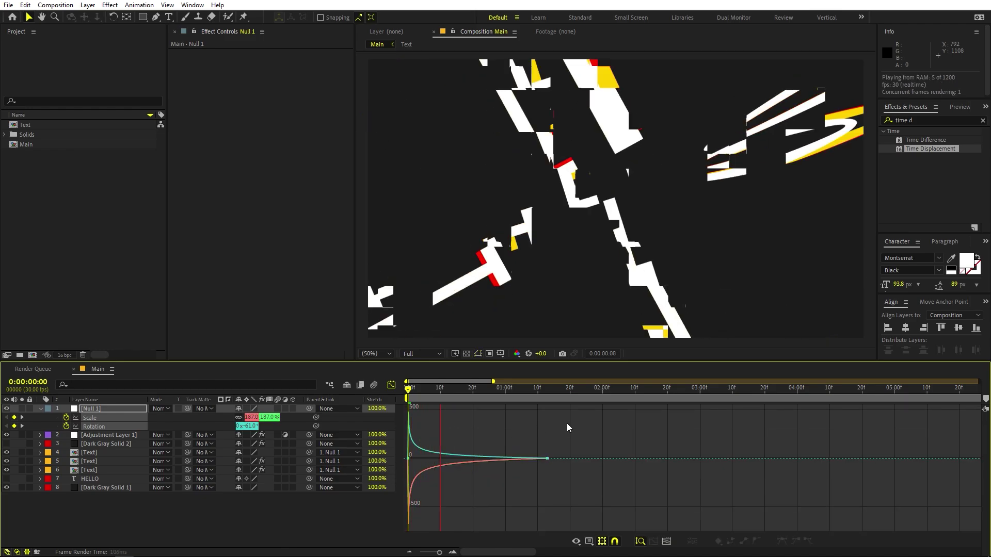
click(391, 385)
click(466, 494)
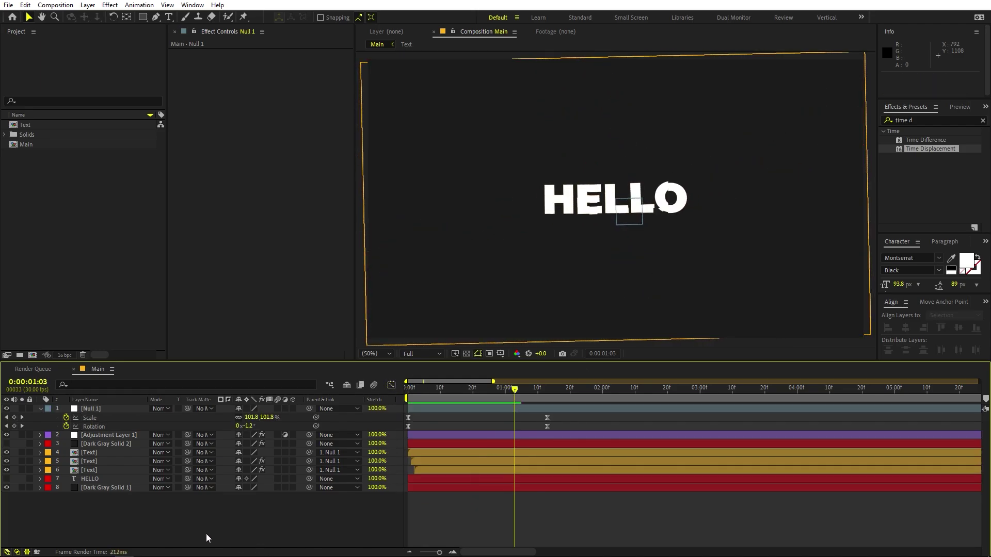
Create an adjustment layer with the Glow effect and place it directly below the uppermost Text layer.
right_click(206, 533)
mouse_move(286, 412)
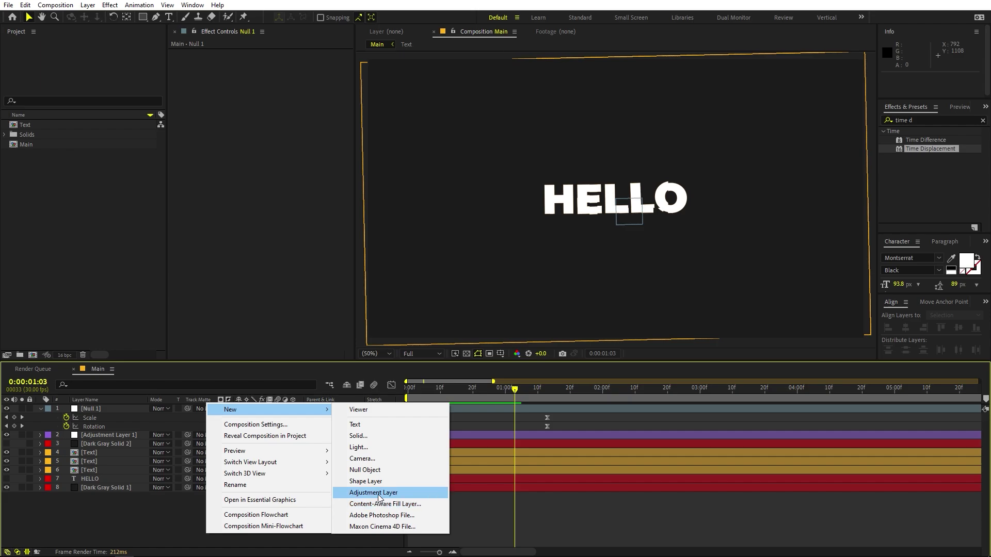
click(361, 488)
click(927, 118)
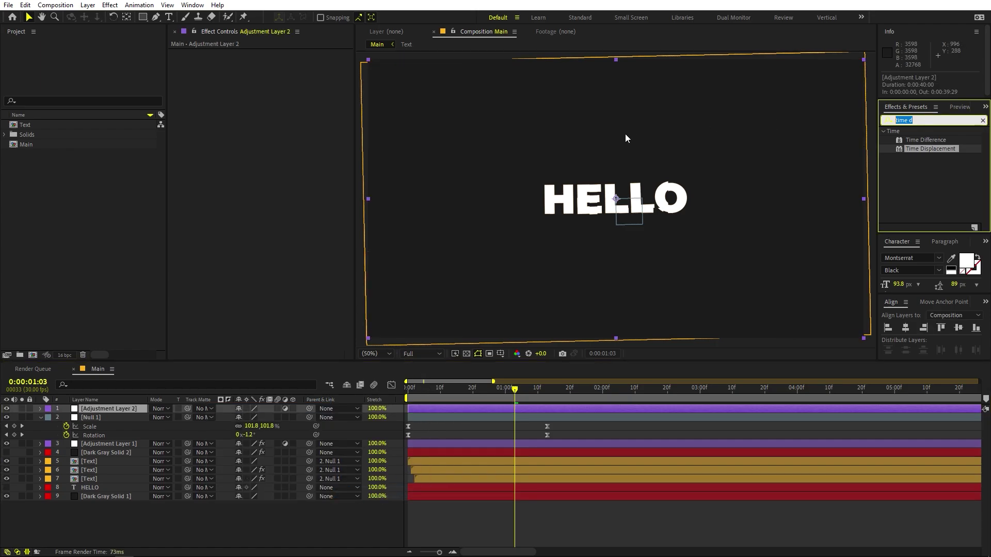
text(glow)
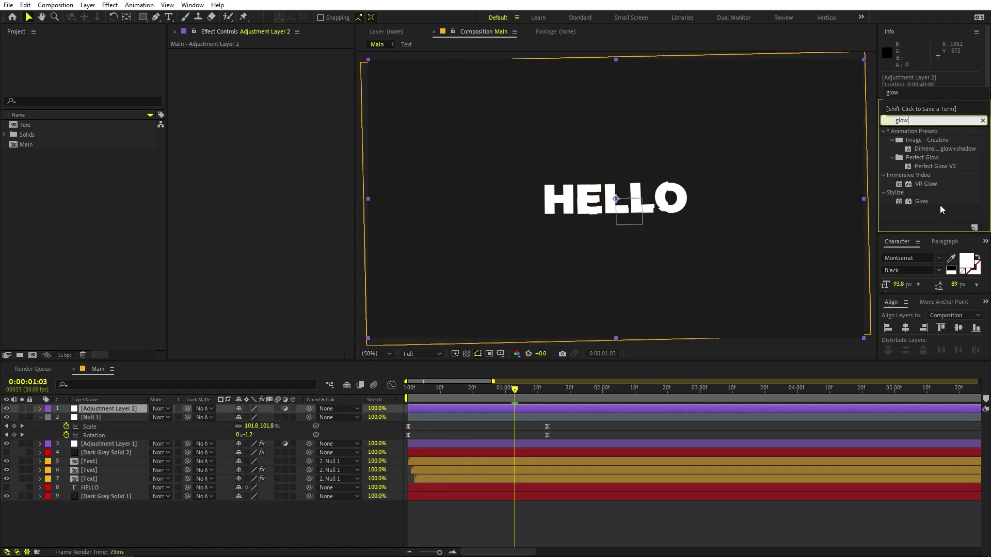
drag(921, 202, 113, 468)
At 0:00:00:18, set Glow Radius to 93 and Glow Intensity to 0.2, and hide the glow adjustment layer for comparison.
click(466, 388)
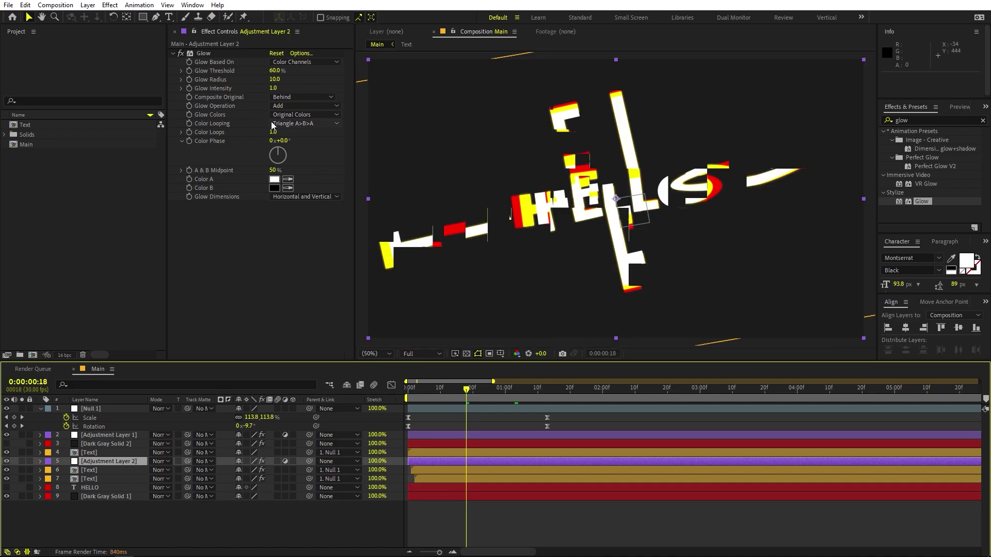
drag(274, 79, 214, 98)
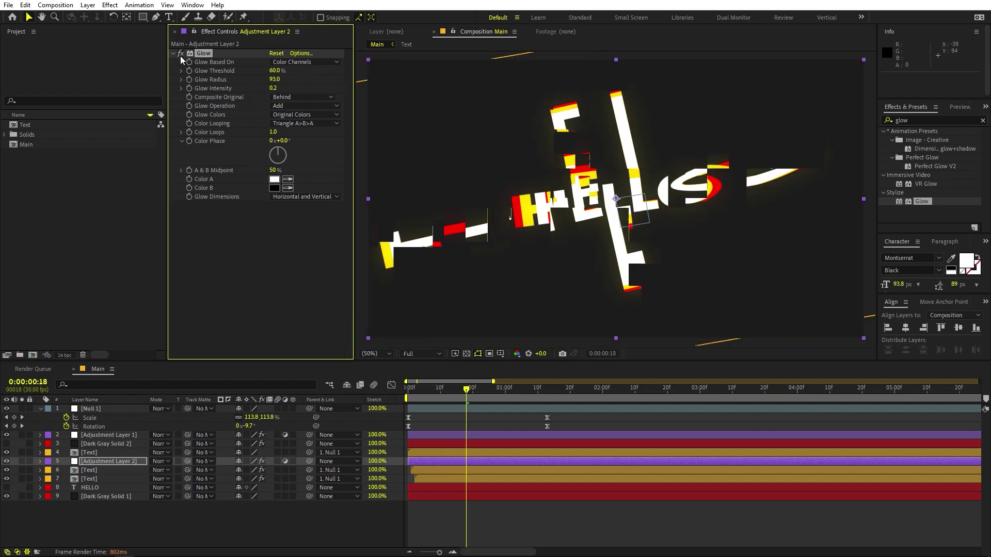
click(7, 461)
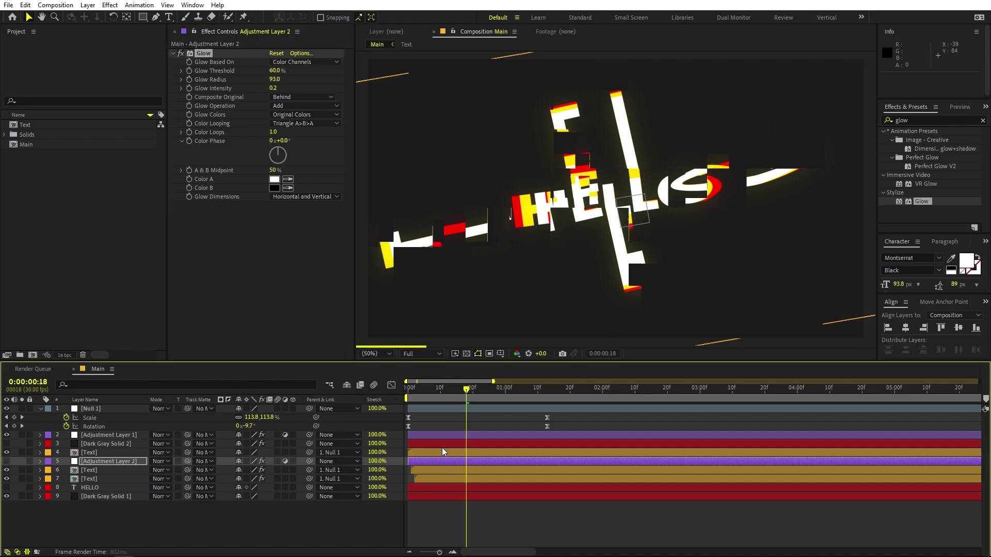
Create an adjustment layer above all other layers and apply the Invert effect to it.
mouse_move(458, 395)
mouse_down()
mouse_move(512, 394)
mouse_move(442, 400)
mouse_up()
right_click(116, 524)
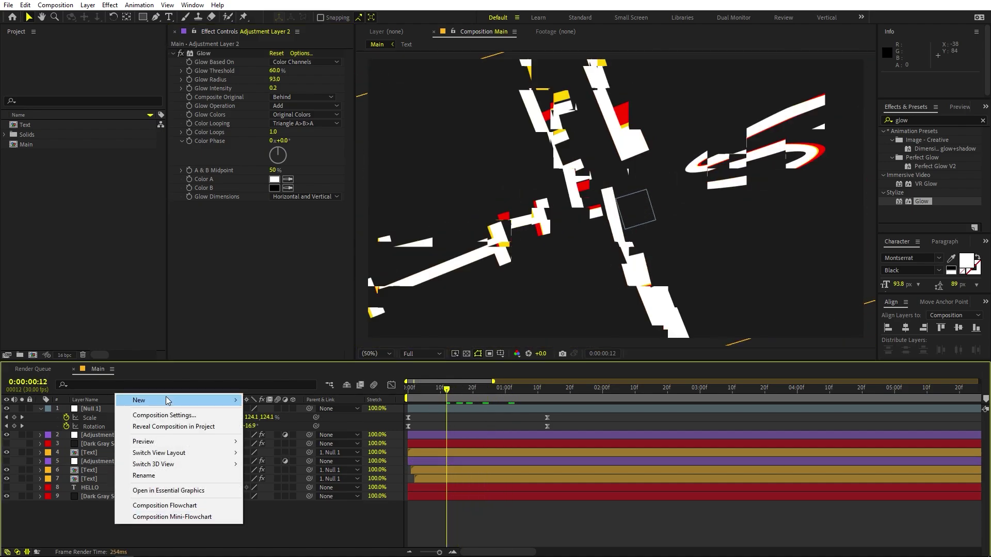
mouse_move(173, 401)
click(279, 484)
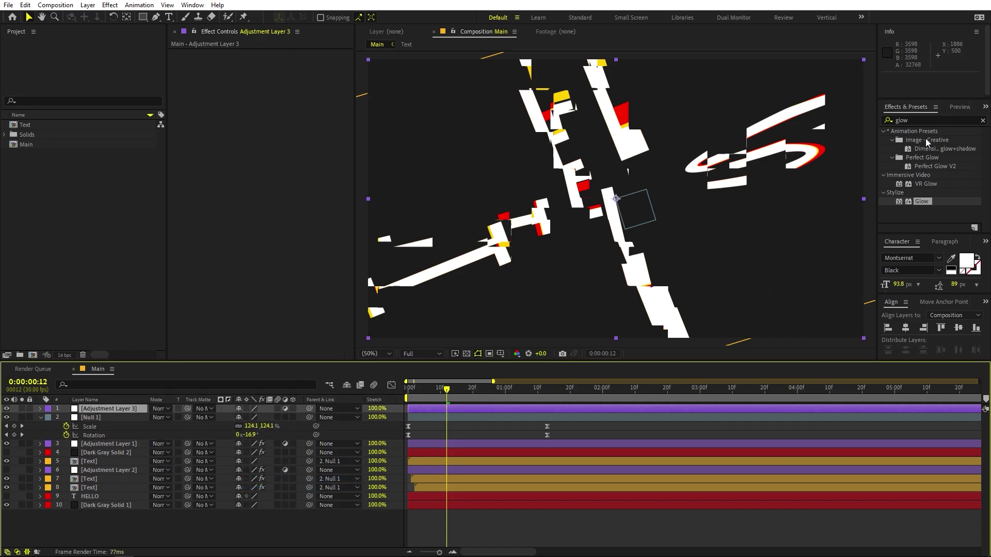
click(934, 121)
text(i)
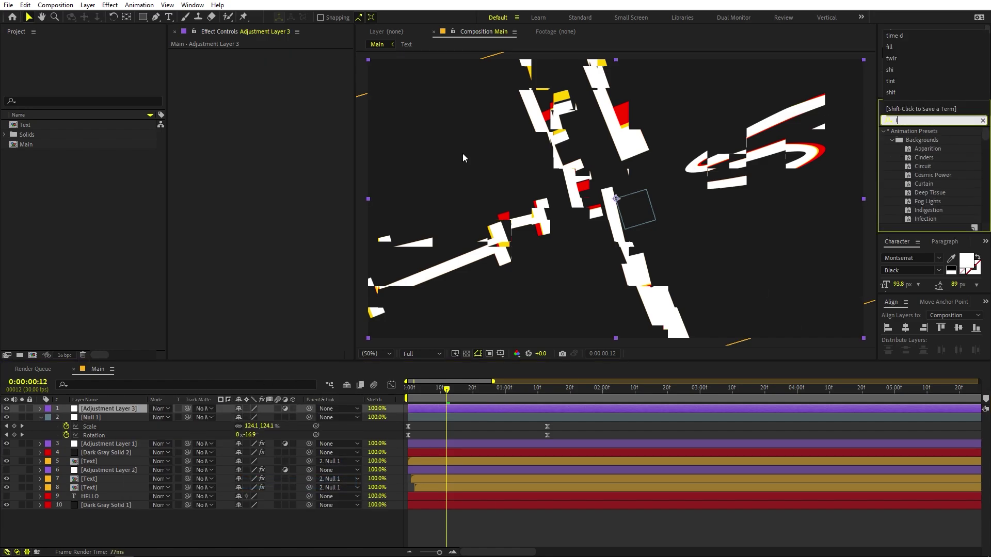
text(nver)
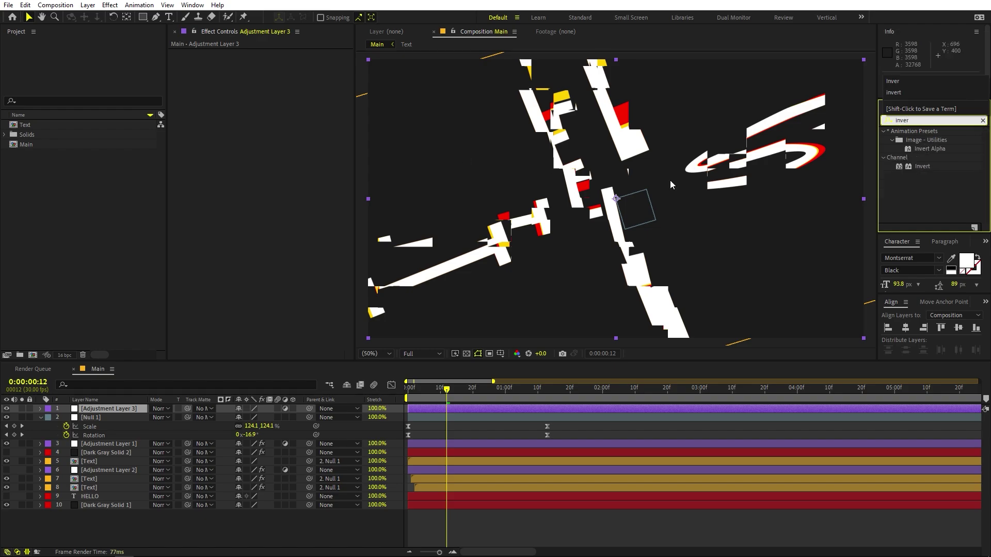
drag(918, 167, 105, 409)
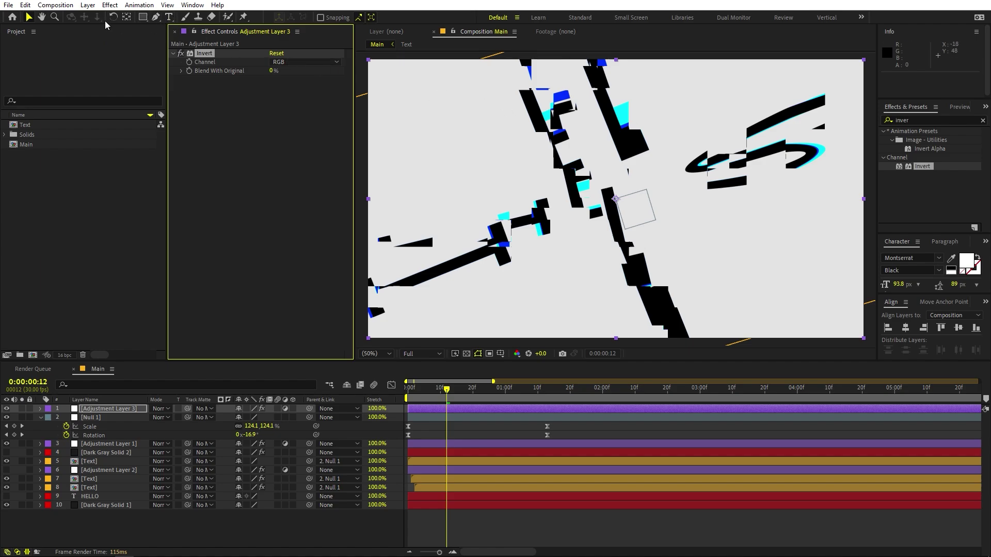
At the first frame, draw a thin rectangular mask about 456 × 76 px at the frame's left edge on the Invert adjustment layer.
click(144, 17)
drag(439, 551, 429, 551)
click(418, 397)
drag(419, 400, 408, 400)
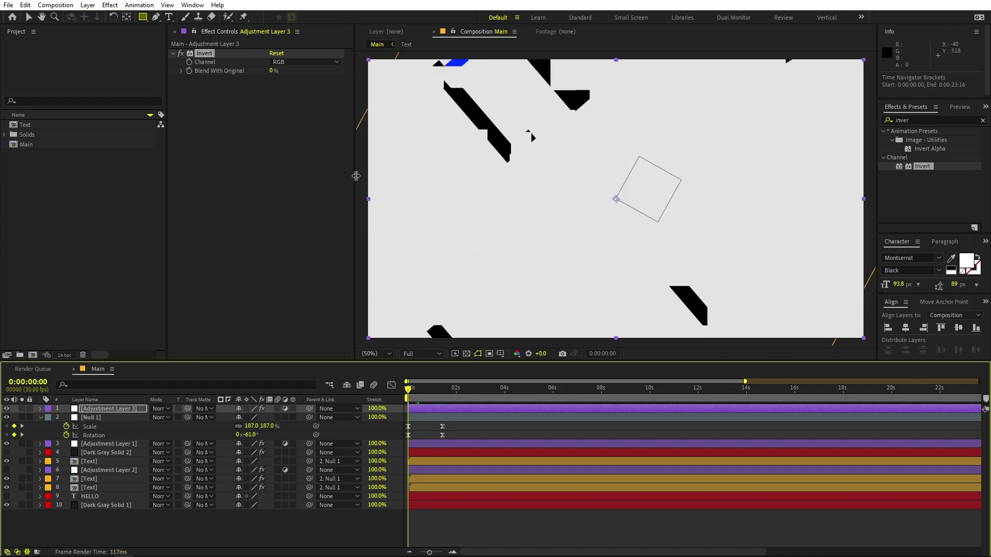
drag(361, 178, 479, 198)
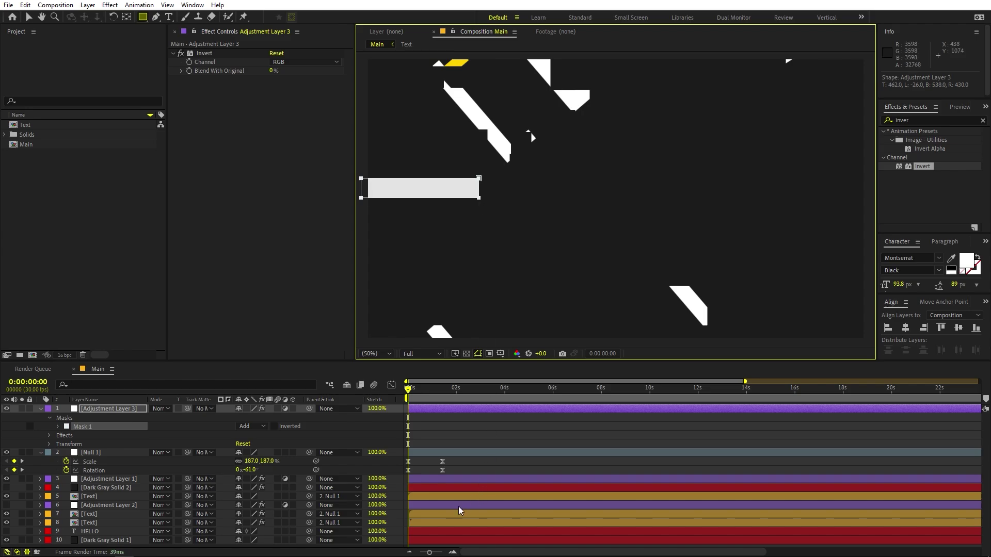
Split the Invert layer at 0:00:00:02, then widen the new segment's mask and move it to the upper right of the frame.
drag(429, 552, 447, 551)
drag(429, 399, 472, 398)
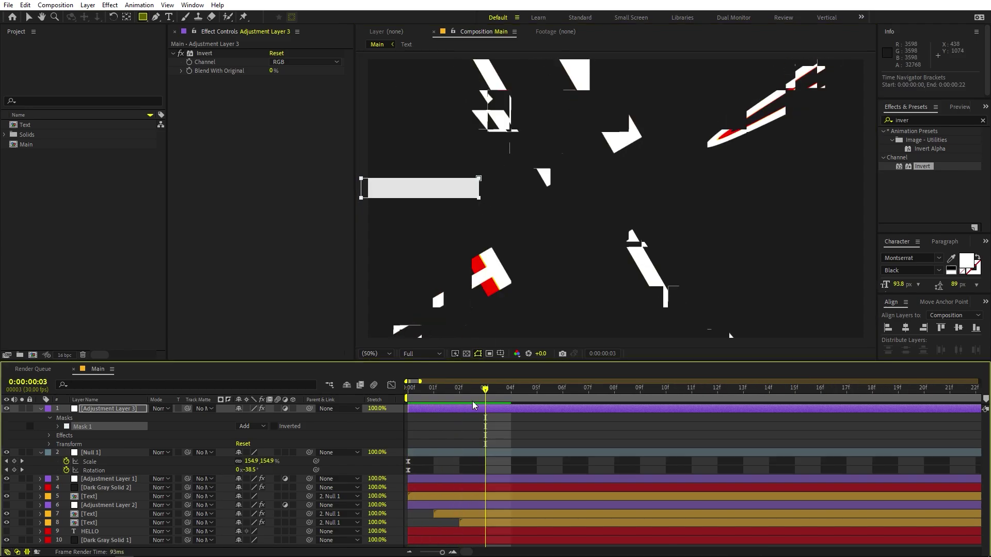
click(463, 401)
key(ctrl+shift+d)
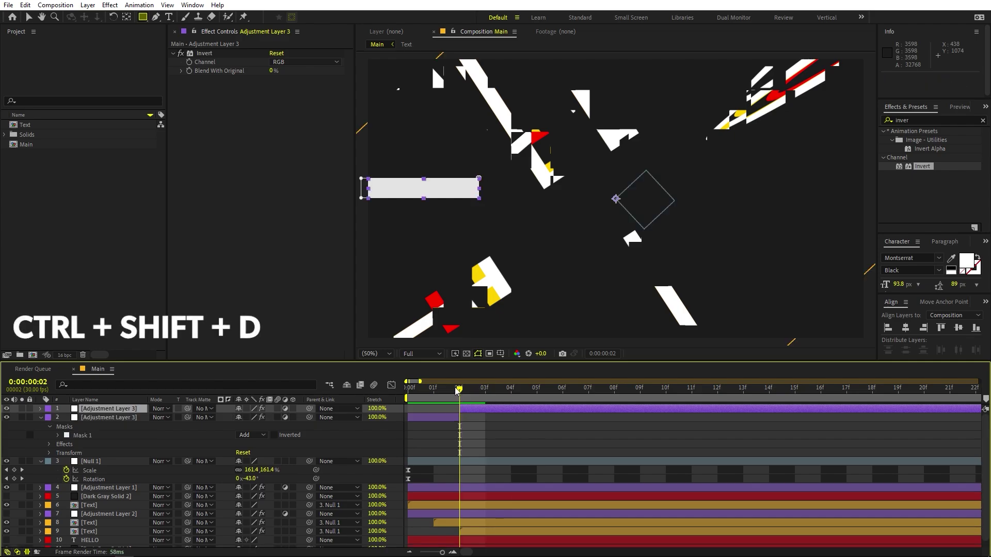
key(v)
double_click(424, 179)
drag(480, 187, 810, 119)
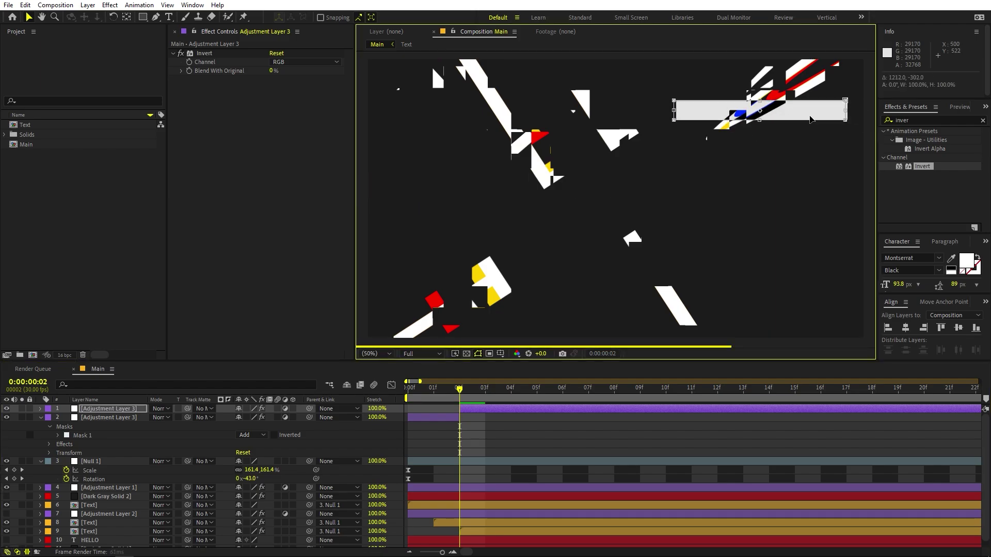
Split the Invert layer at 0:00:00:05, then make the new segment's mask taller and move it to the lower left of the frame.
drag(469, 393, 537, 391)
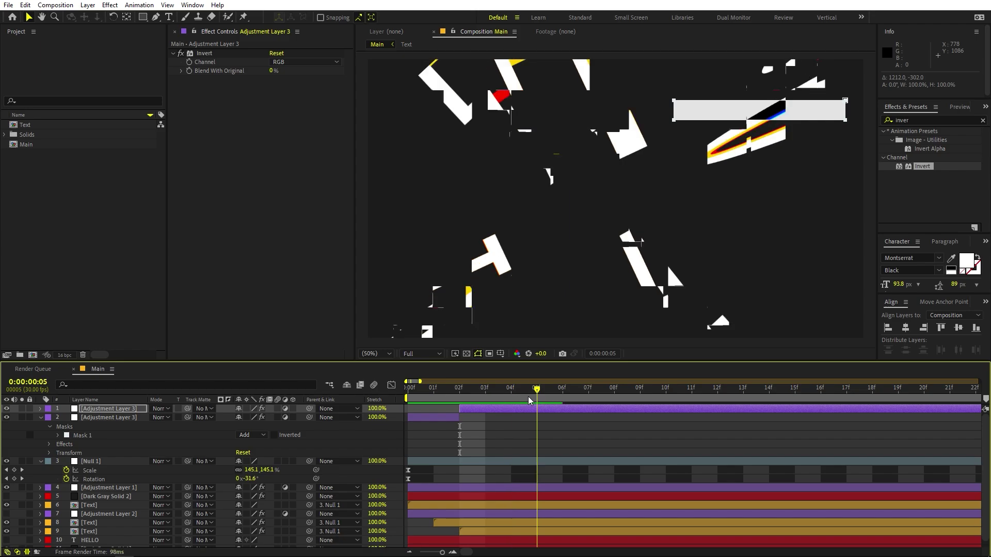
key(ctrl+shift+d)
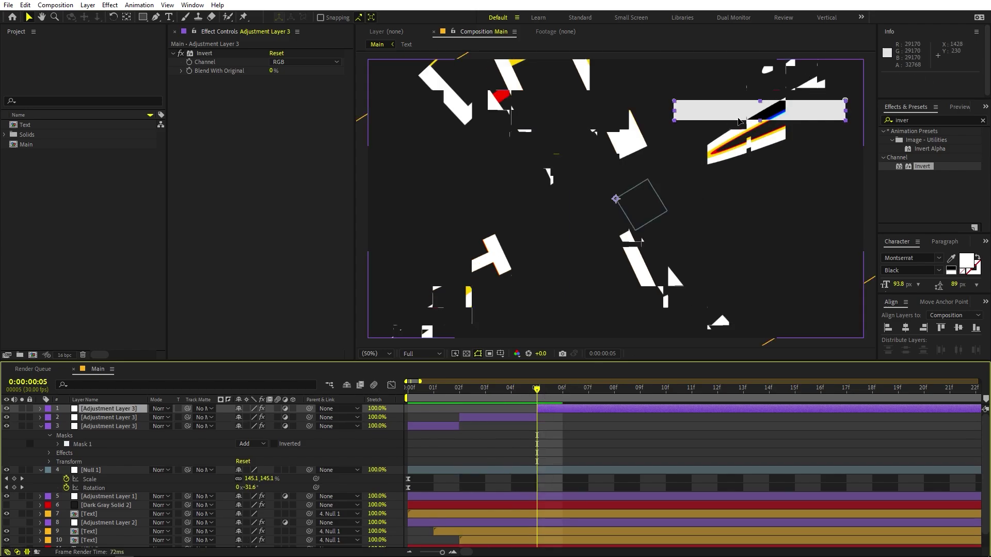
click(759, 121)
drag(768, 113, 507, 273)
Continue splitting the Invert layer every two or three frames from 0:00:00:07, repositioning each segment's mask, and end the last segment at 0:00:00:26.
click(588, 398)
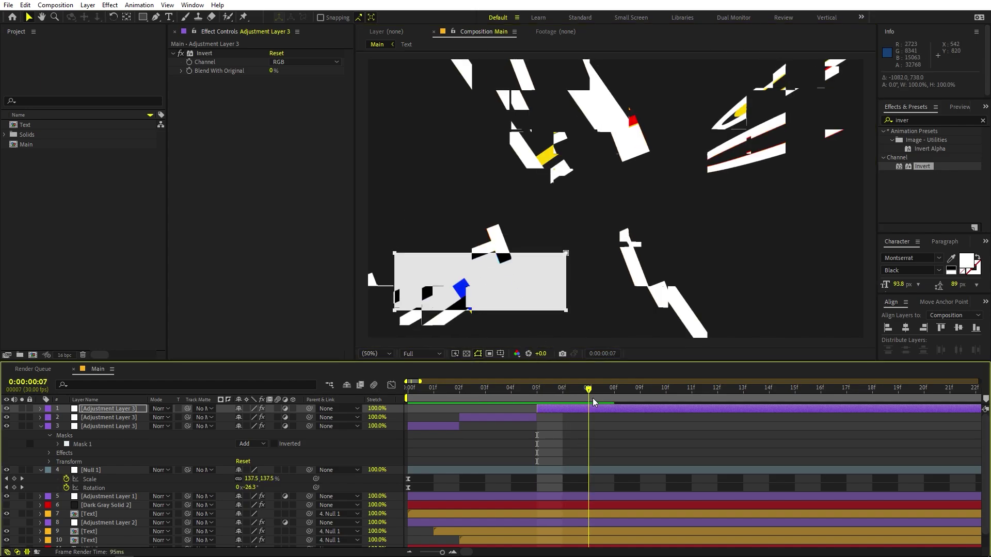
key(ctrl+shift+d)
click(605, 397)
drag(579, 406, 639, 399)
key(ctrl+shift+d)
click(717, 398)
key(ctrl+shift+d)
click(794, 399)
key(ctrl+shift+d)
click(845, 397)
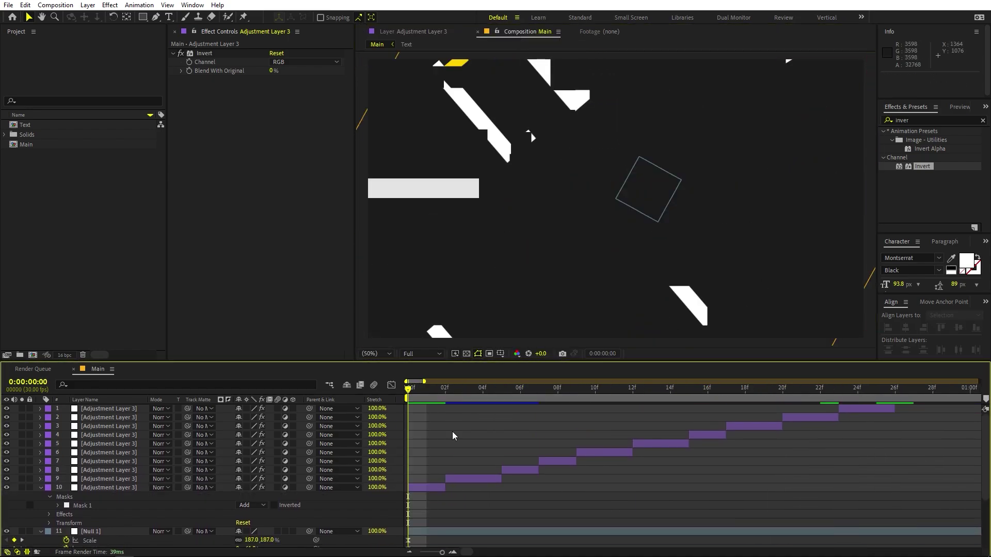
Preview the flashing inverted blocks, then collapse the expanded properties of all layers.
key(space)
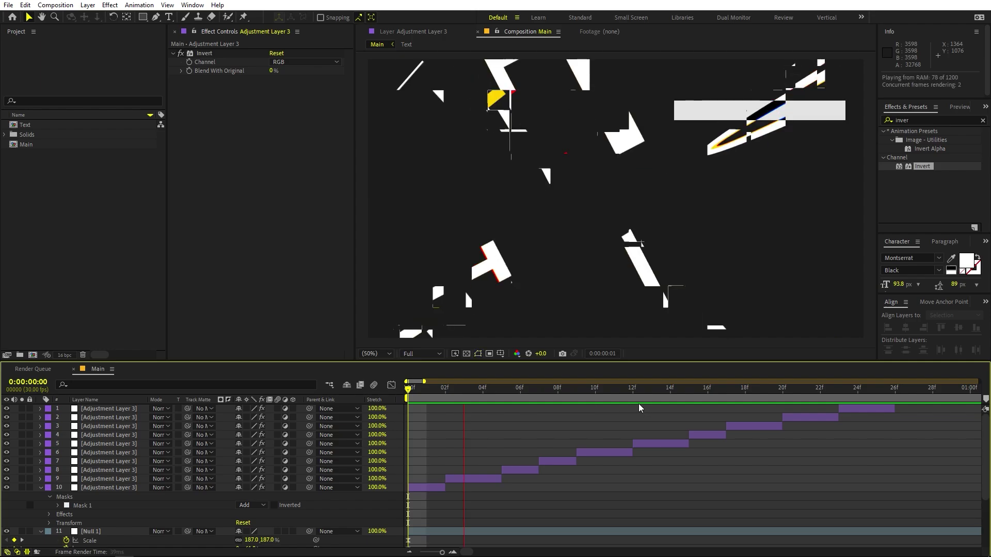
key(space)
key(ctrl+a)
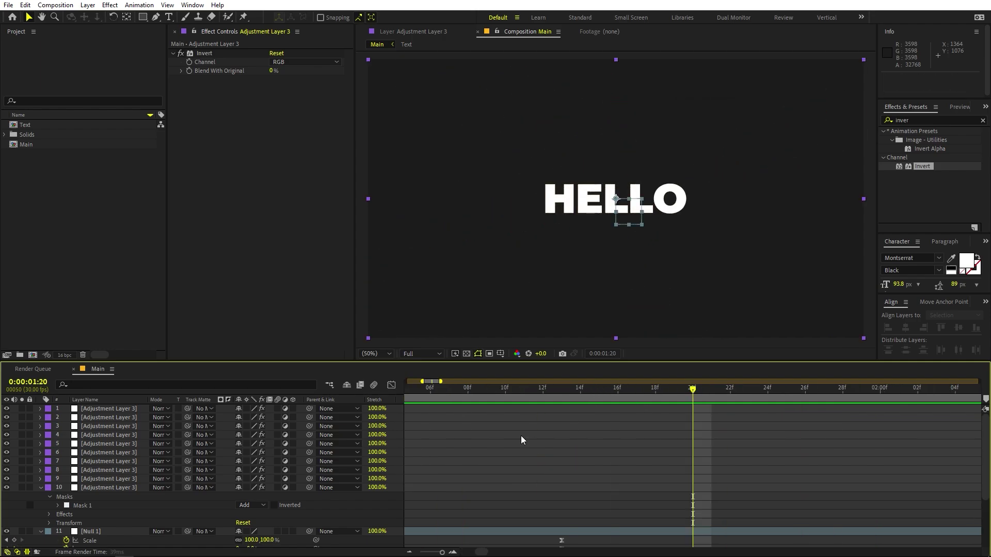
key(u)
click(491, 464)
Play back the complete HELLO animation from its beginning to check the finished glitch.
key(space)
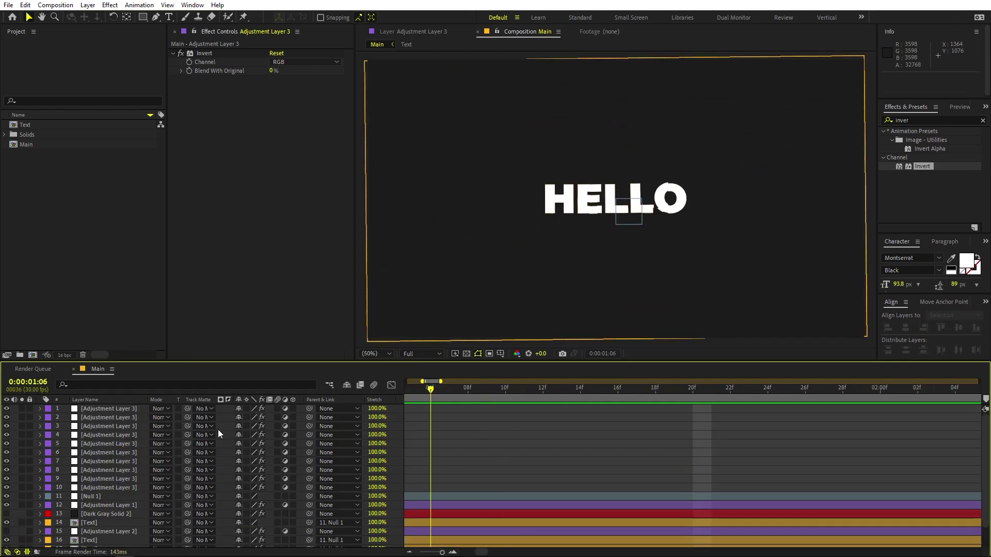
key(space)
drag(431, 382, 366, 413)
key(space)
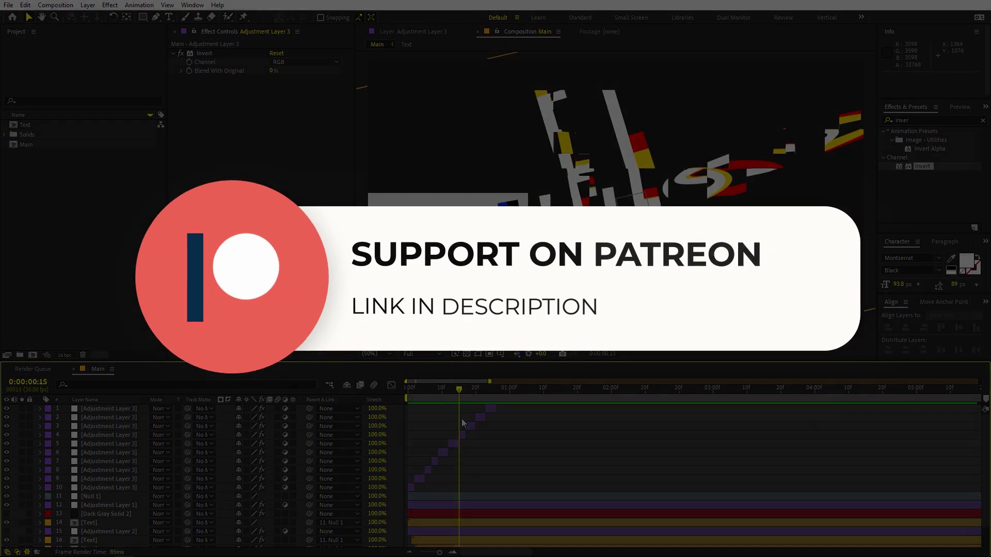